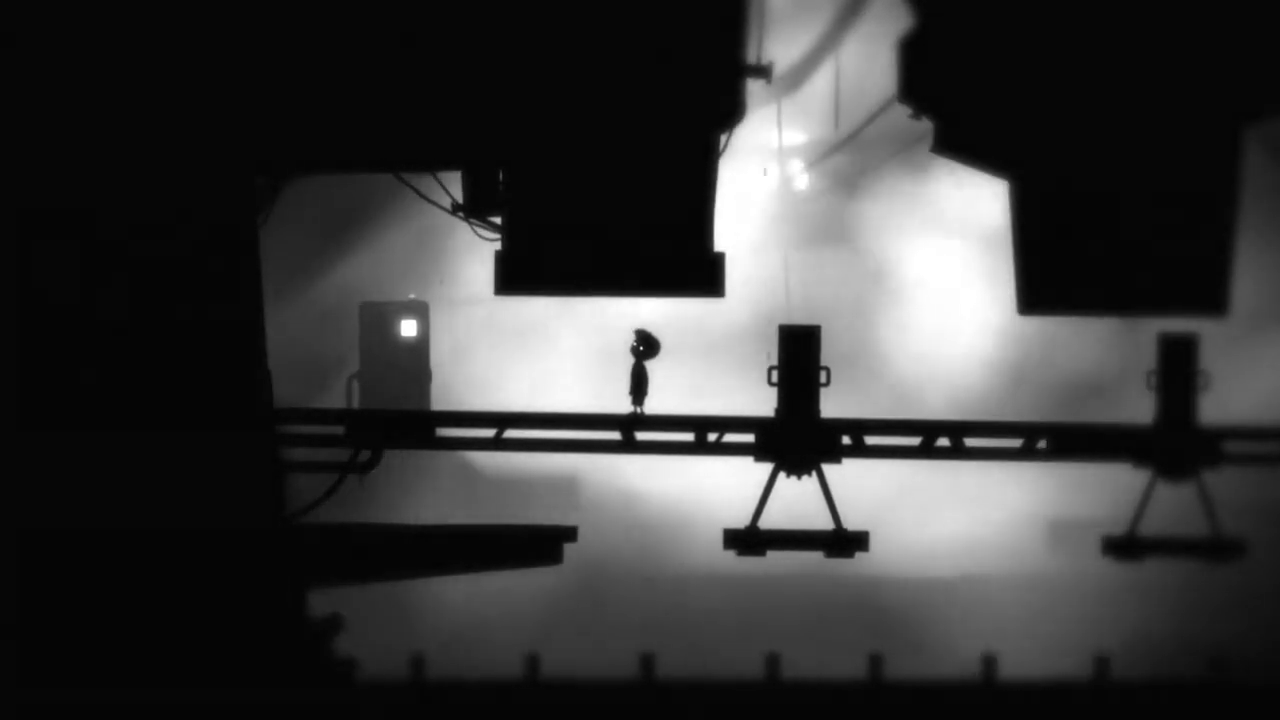
{"action": "key", "text": "Left"}
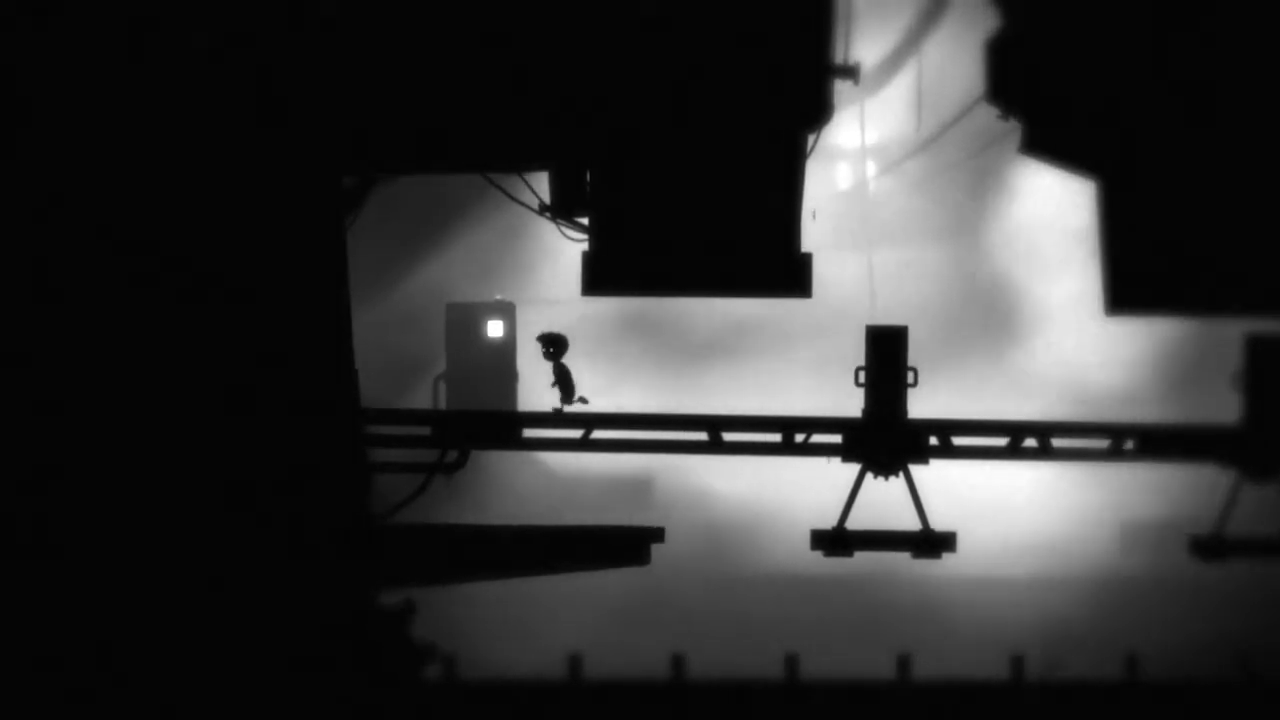
{"action": "key", "text": "Right"}
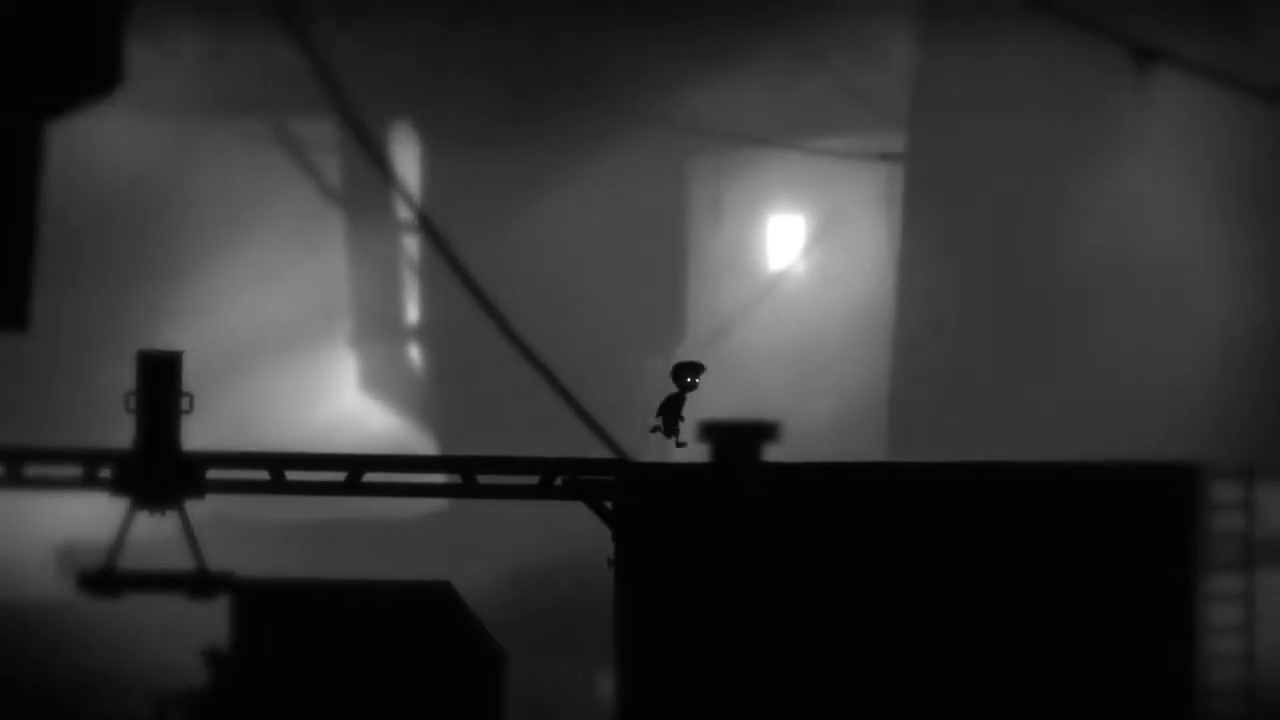
{"action": "key", "text": "Up"}
{"action": "key", "text": "Right"}
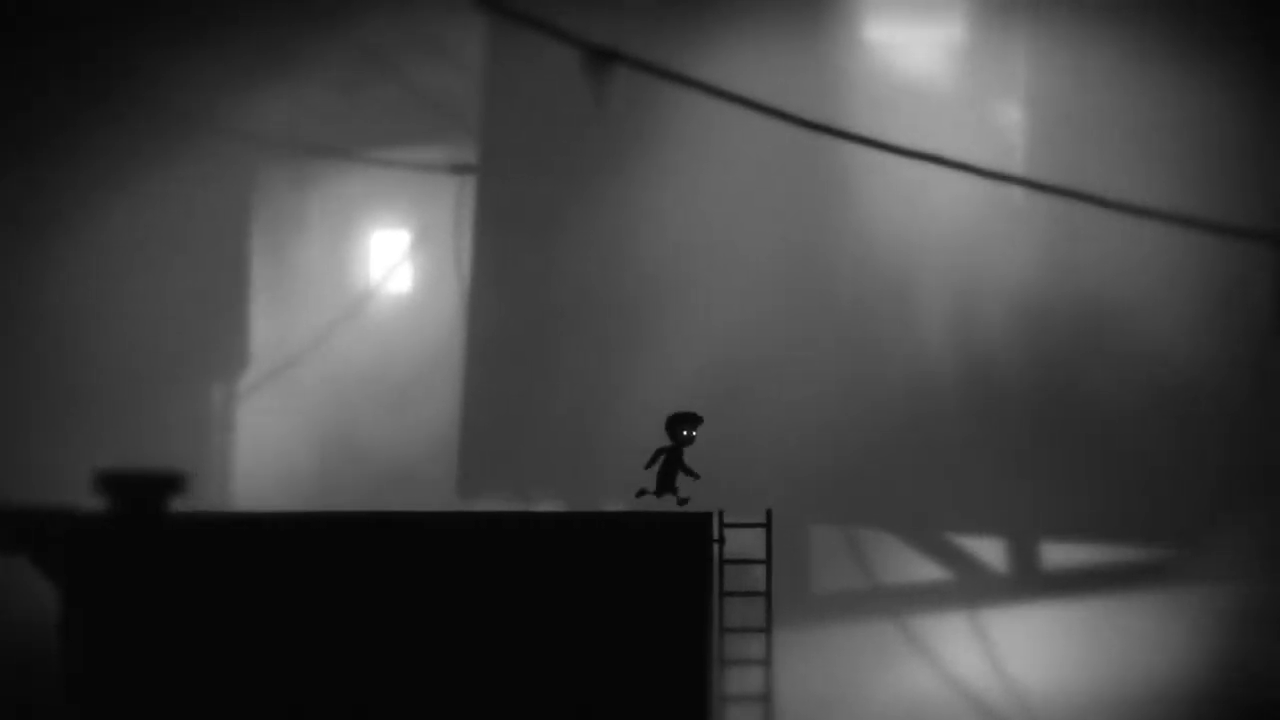
{"action": "key", "text": "Right"}
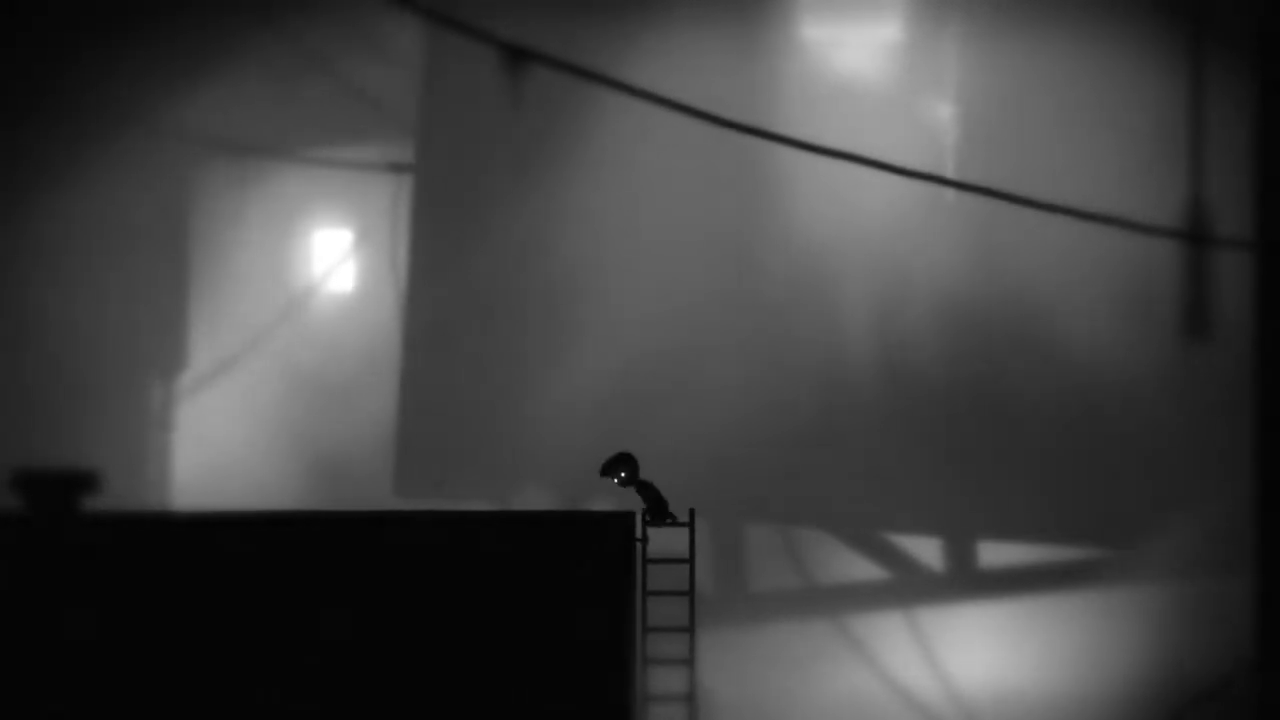
{"action": "key", "text": "Down"}
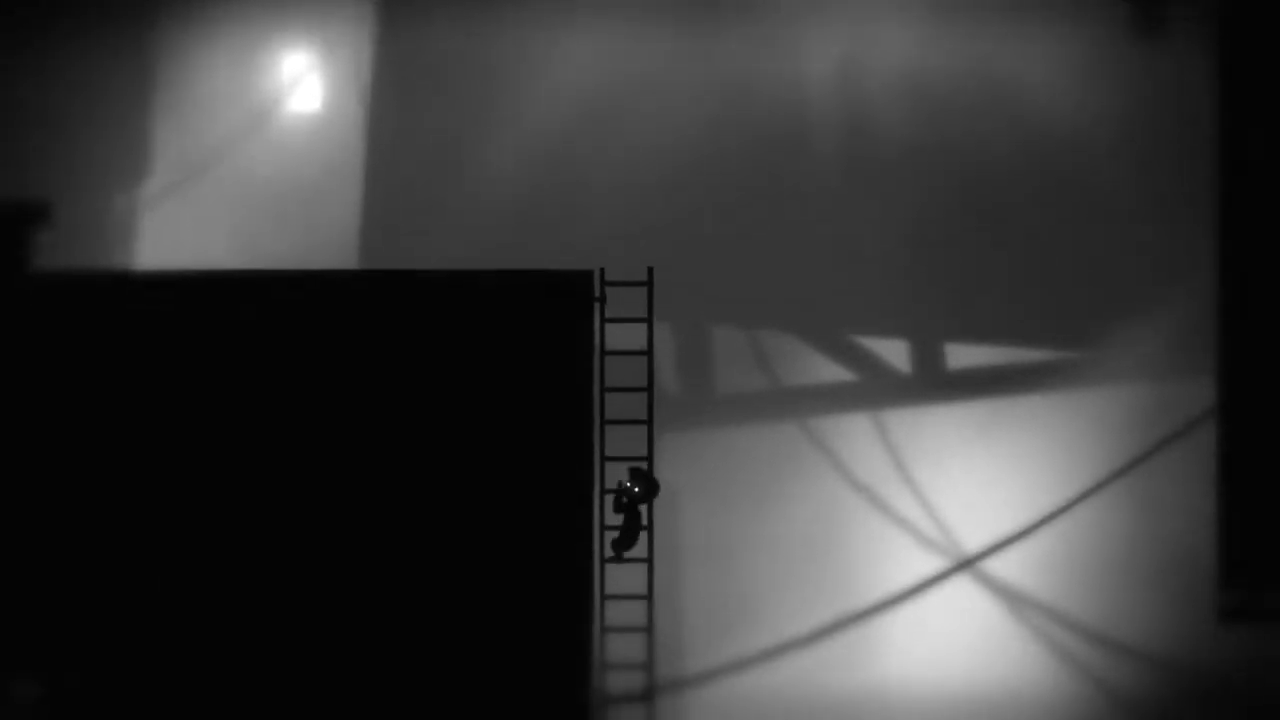
{"action": "key", "text": "Down"}
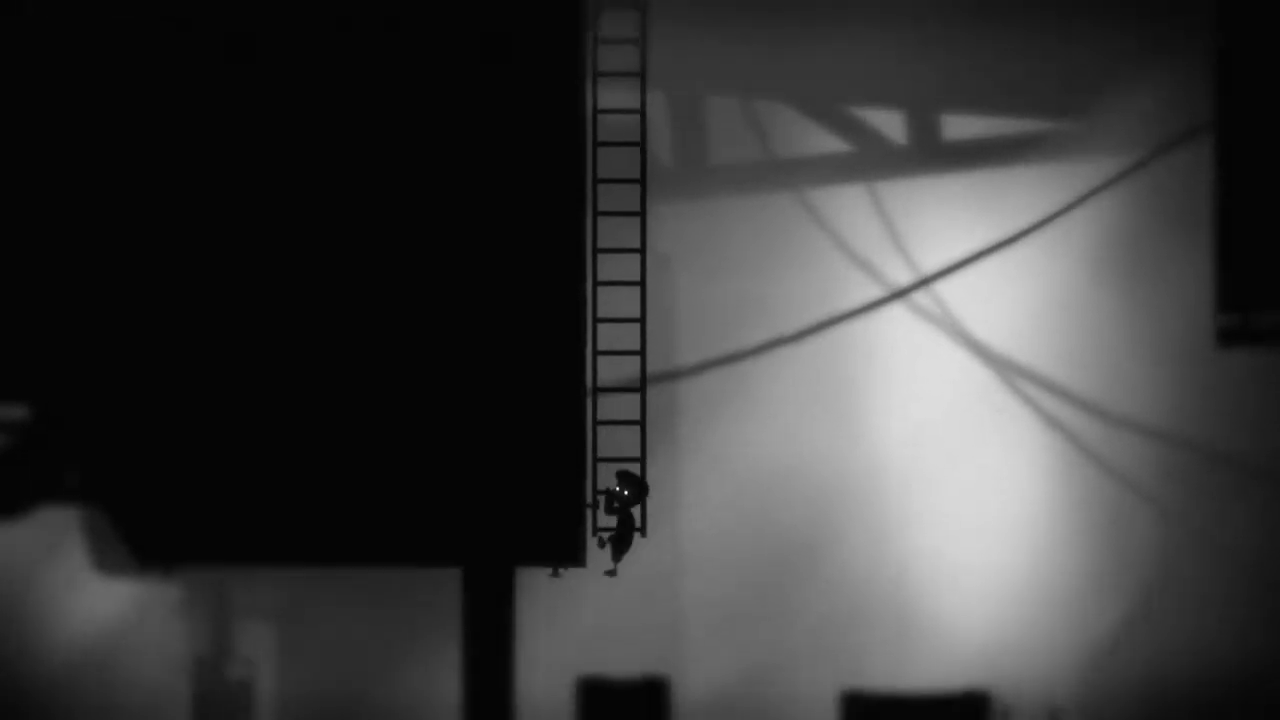
{"action": "key", "text": "Down"}
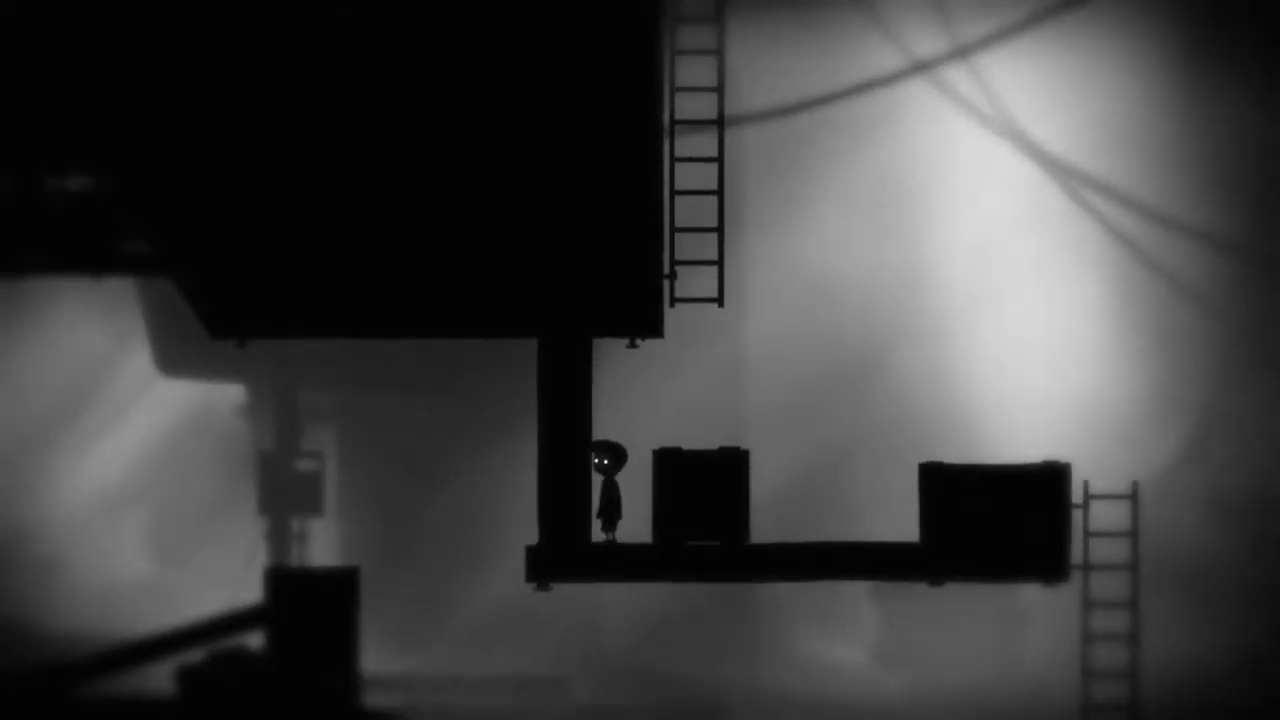
{"action": "key", "text": "Right"}
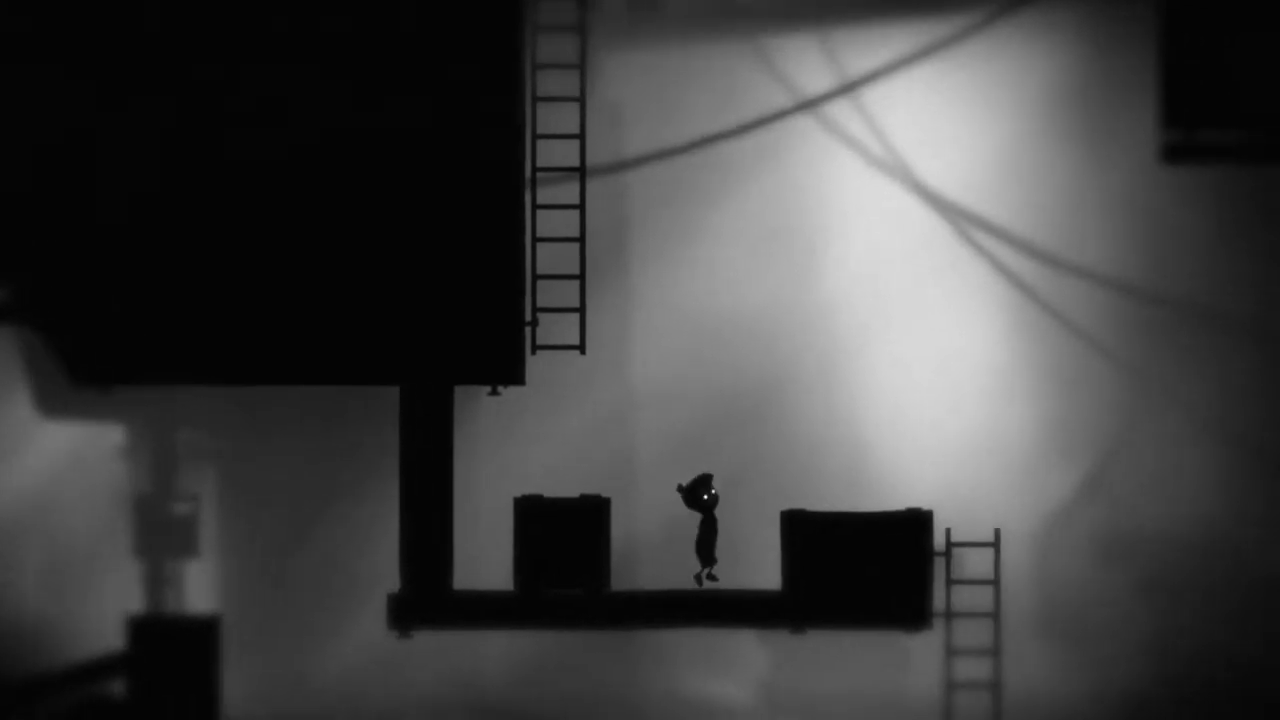
{"action": "key", "text": "Up"}
{"action": "key", "text": "Right"}
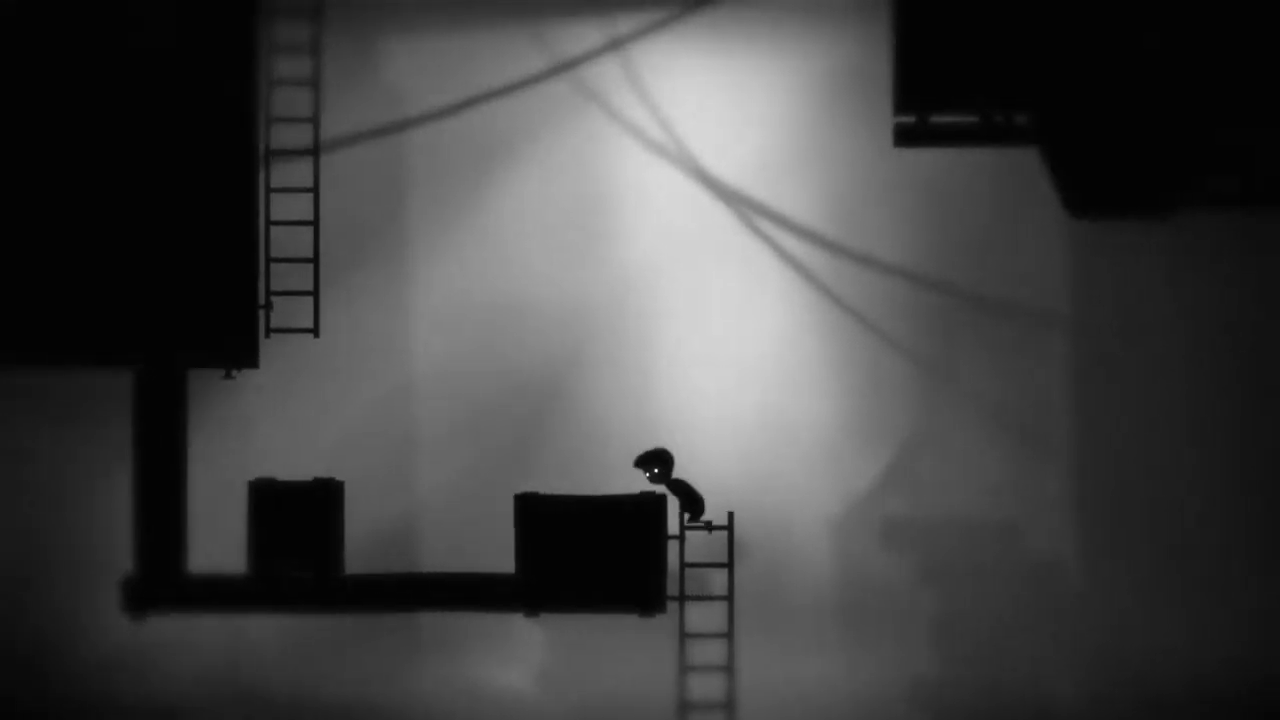
{"action": "key", "text": "Down"}
{"action": "key", "text": "Down"}
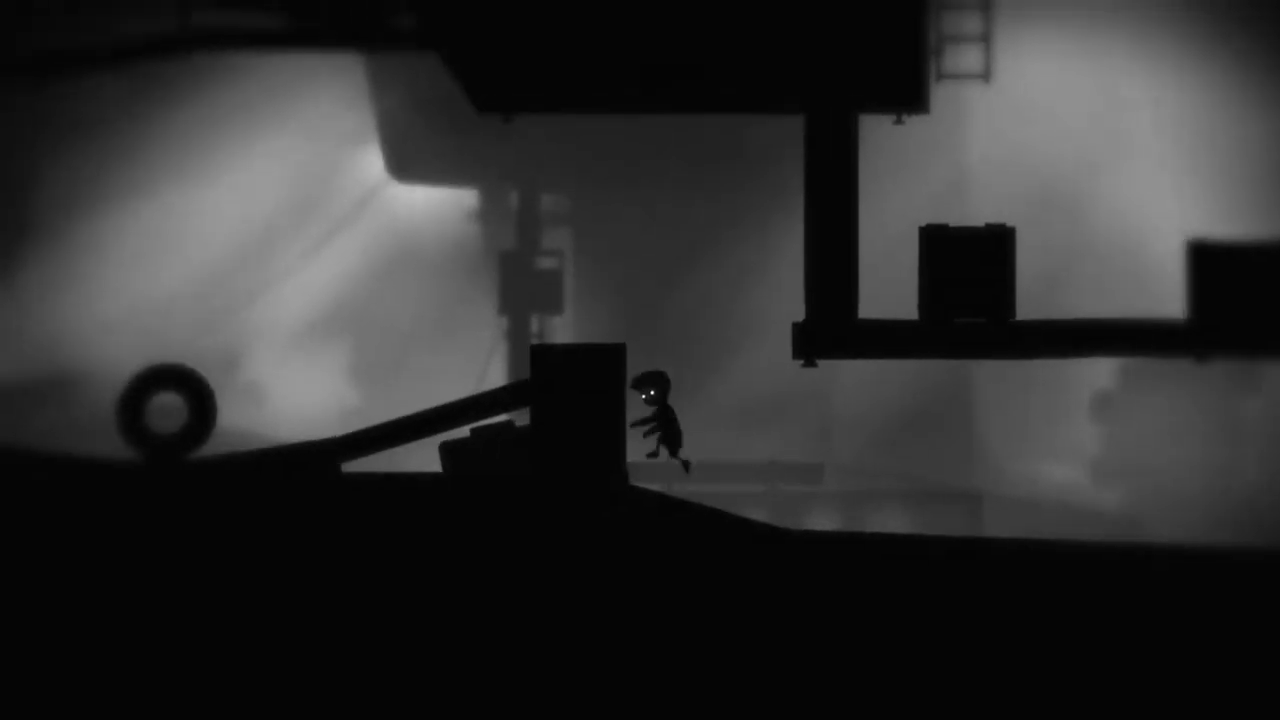
{"action": "key", "text": "Left"}
{"action": "key", "text": "Up"}
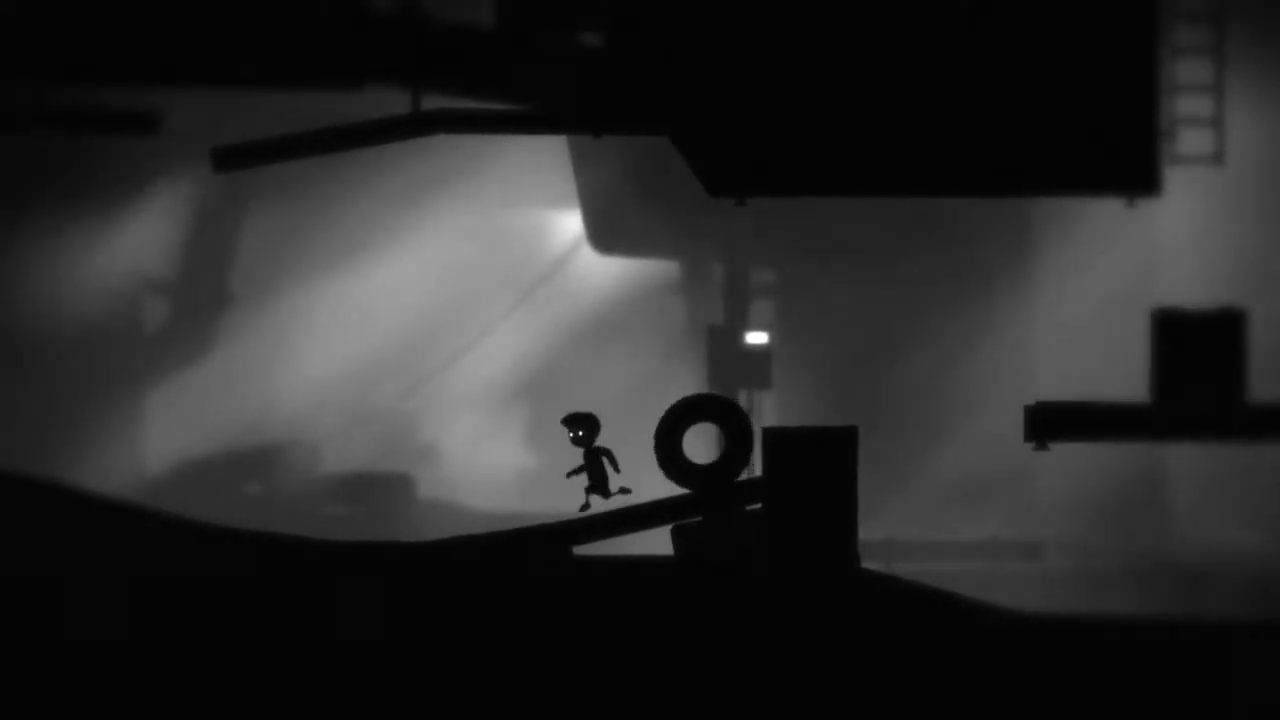
{"action": "key", "text": "Left"}
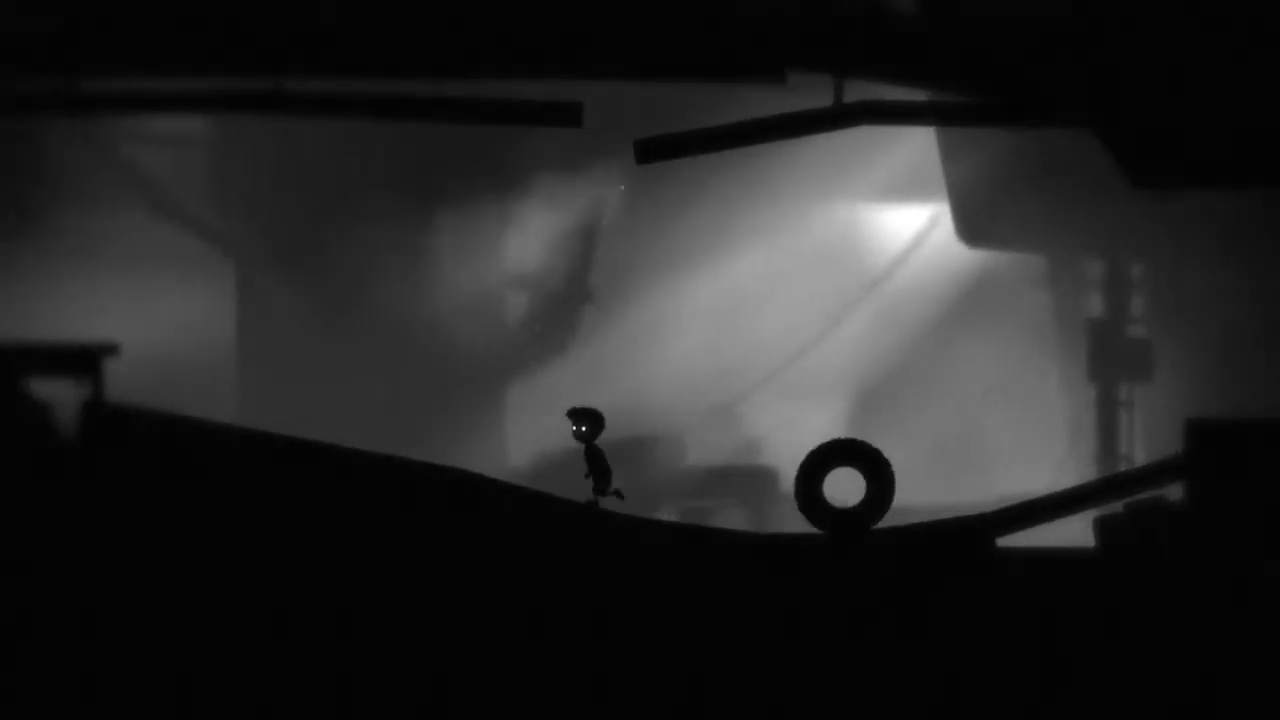
{"action": "key", "text": "Right"}
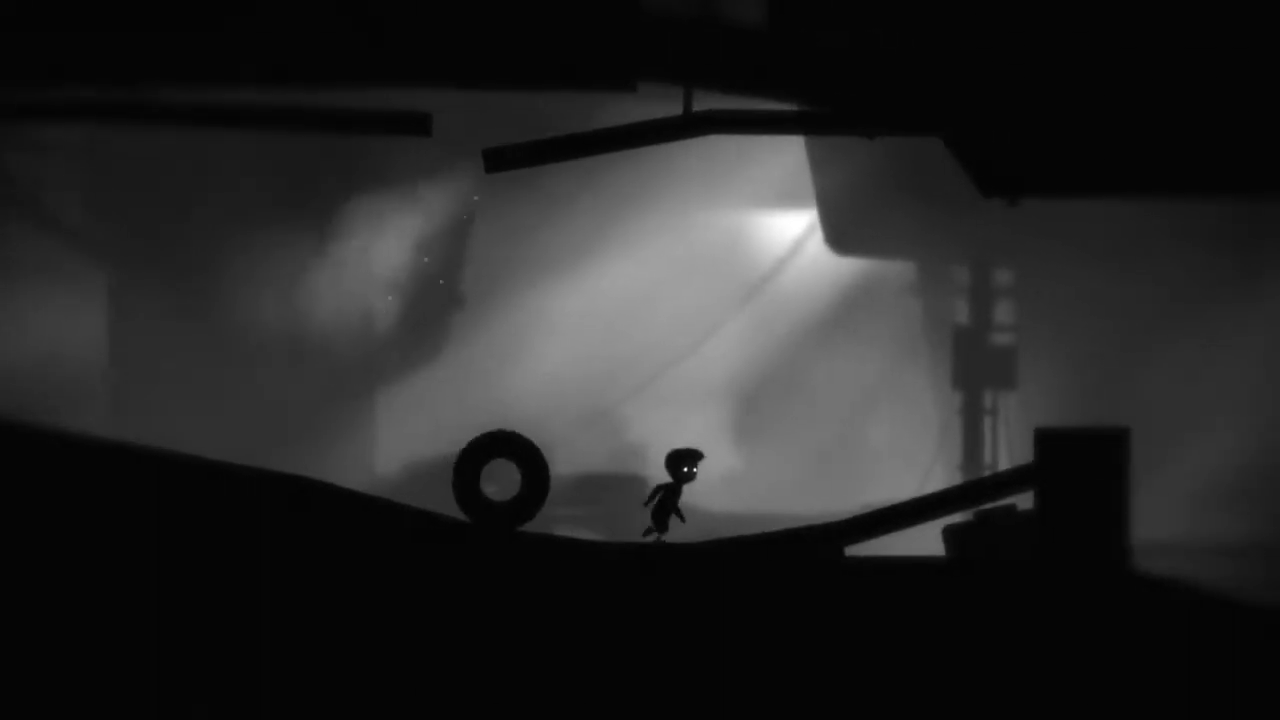
{"action": "key", "text": "Right"}
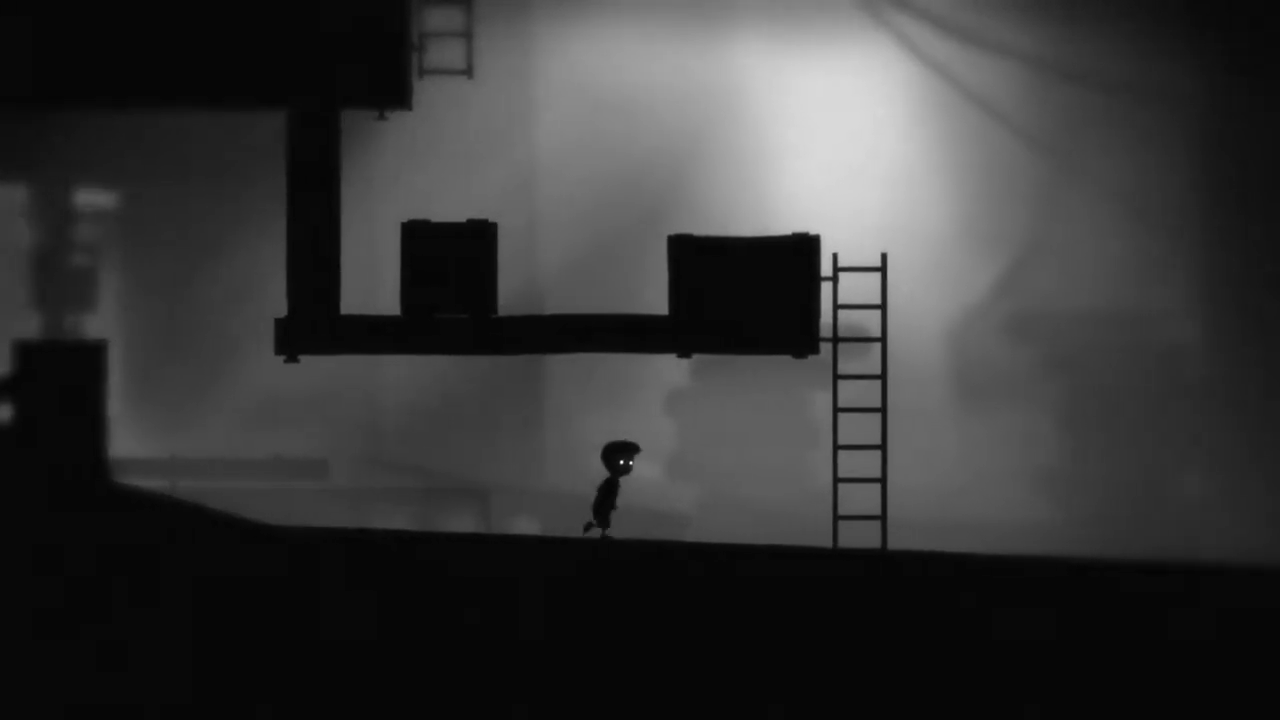
{"action": "key", "text": "Right"}
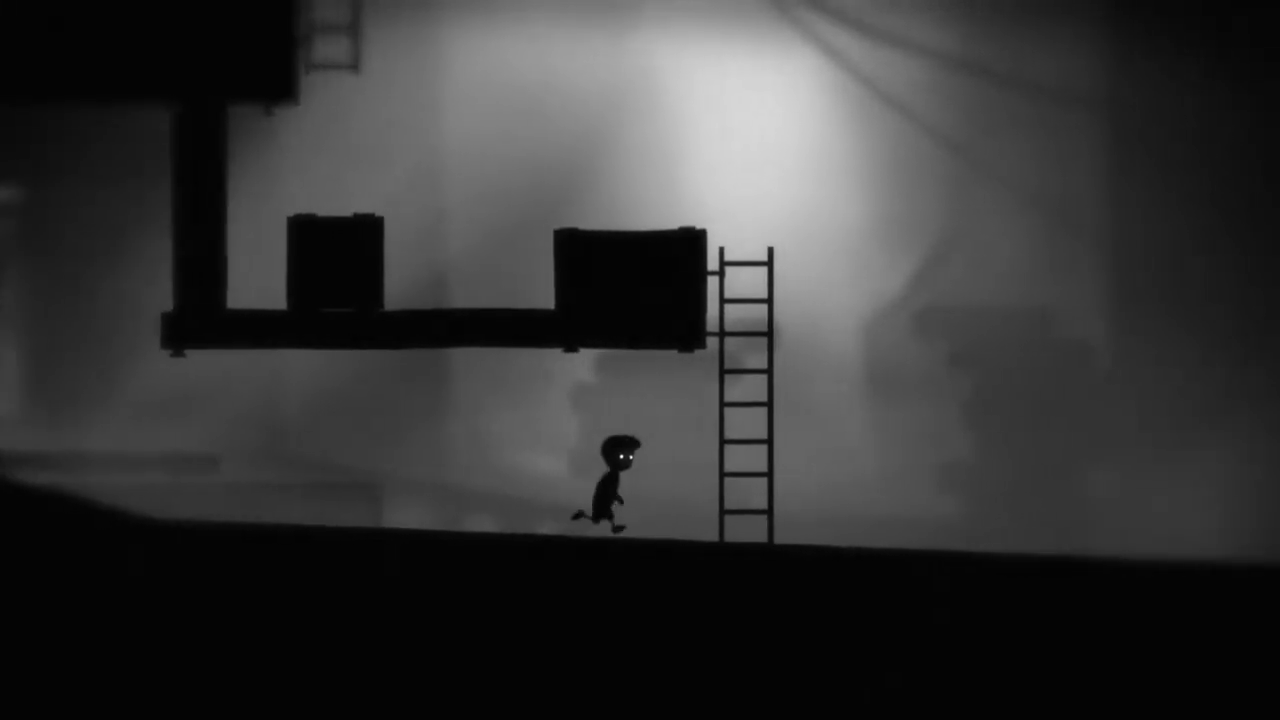
{"action": "key", "text": "Up"}
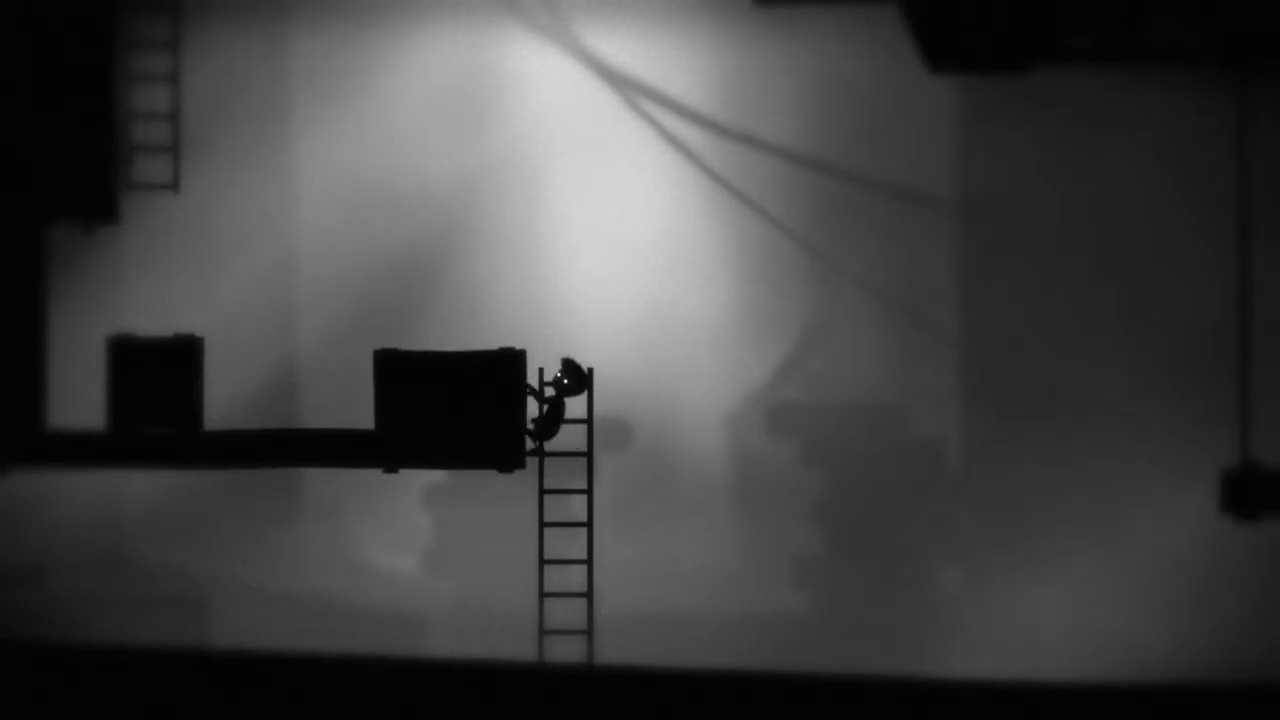
{"action": "key", "text": "Left"}
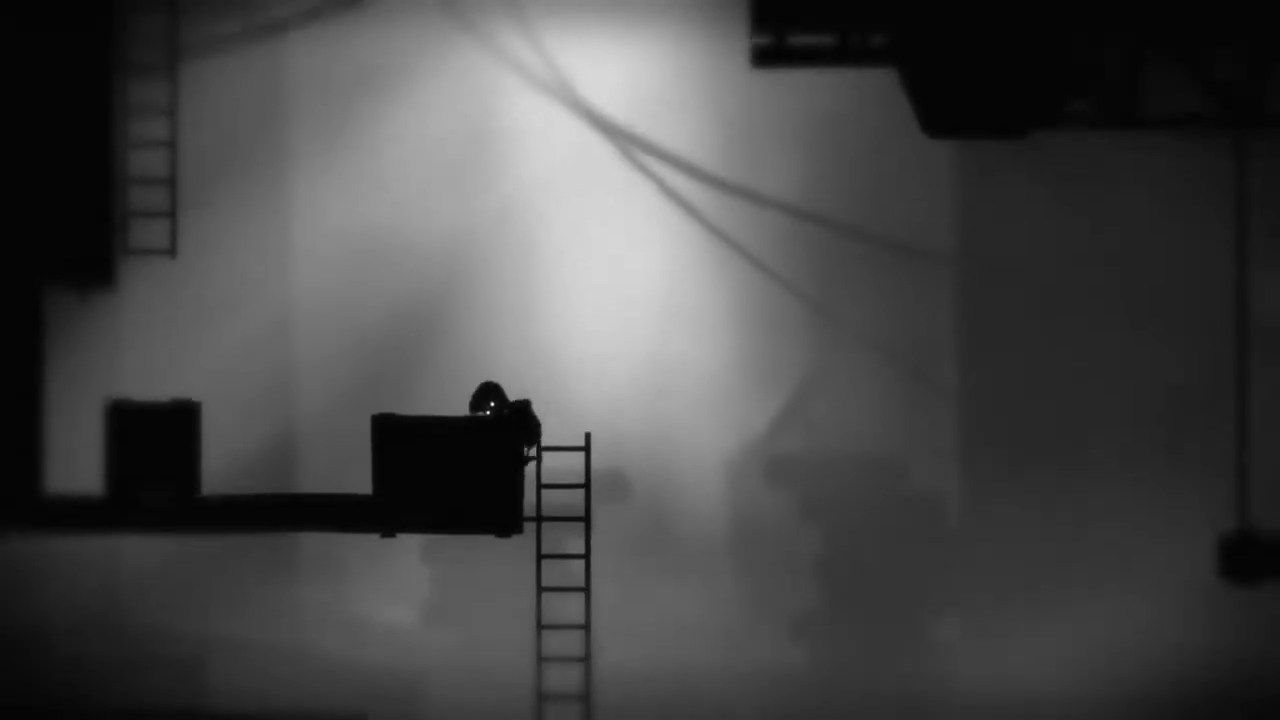
{"action": "key", "text": "Left"}
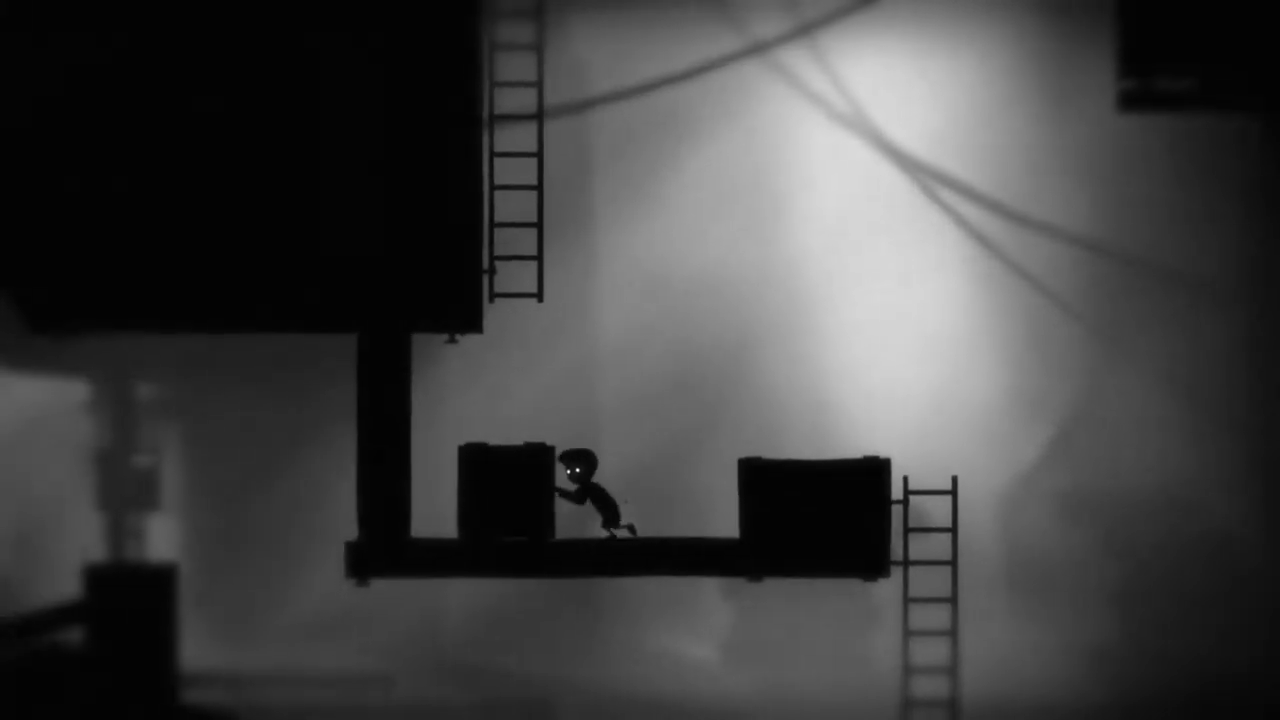
{"action": "key", "text": "ctrl"}
{"action": "key", "text": "ctrl"}
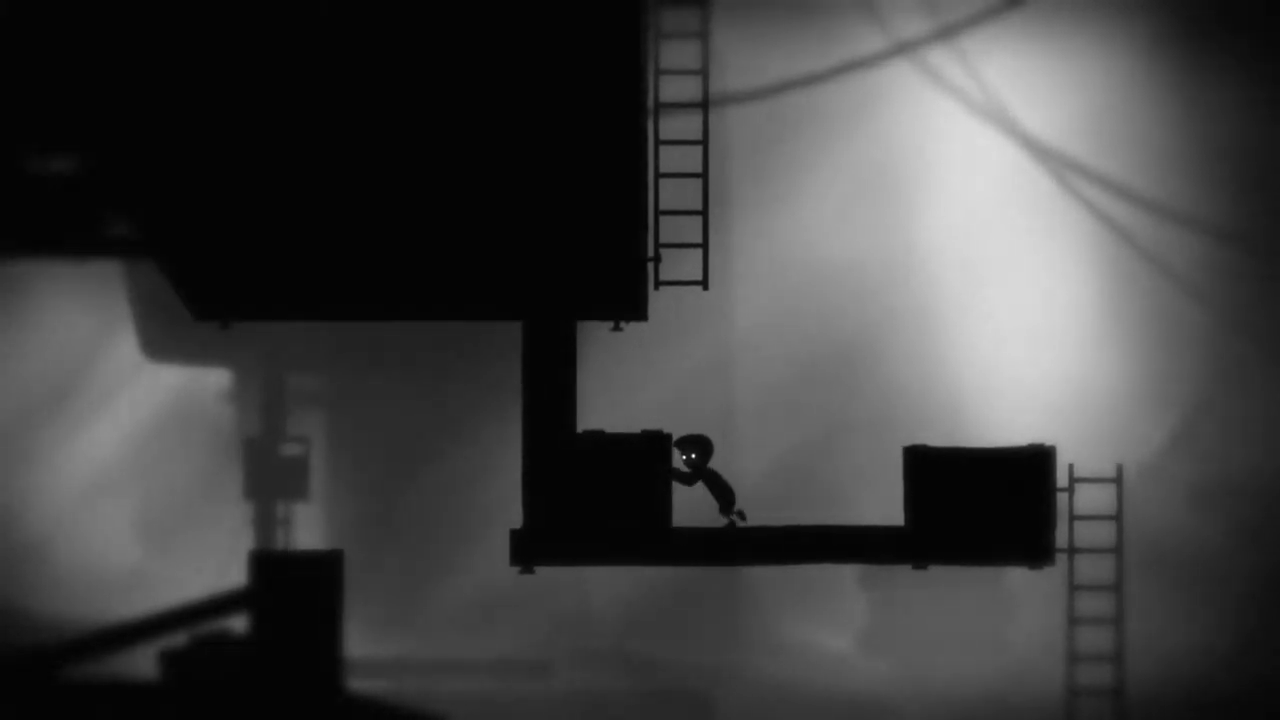
{"action": "key", "text": "Right"}
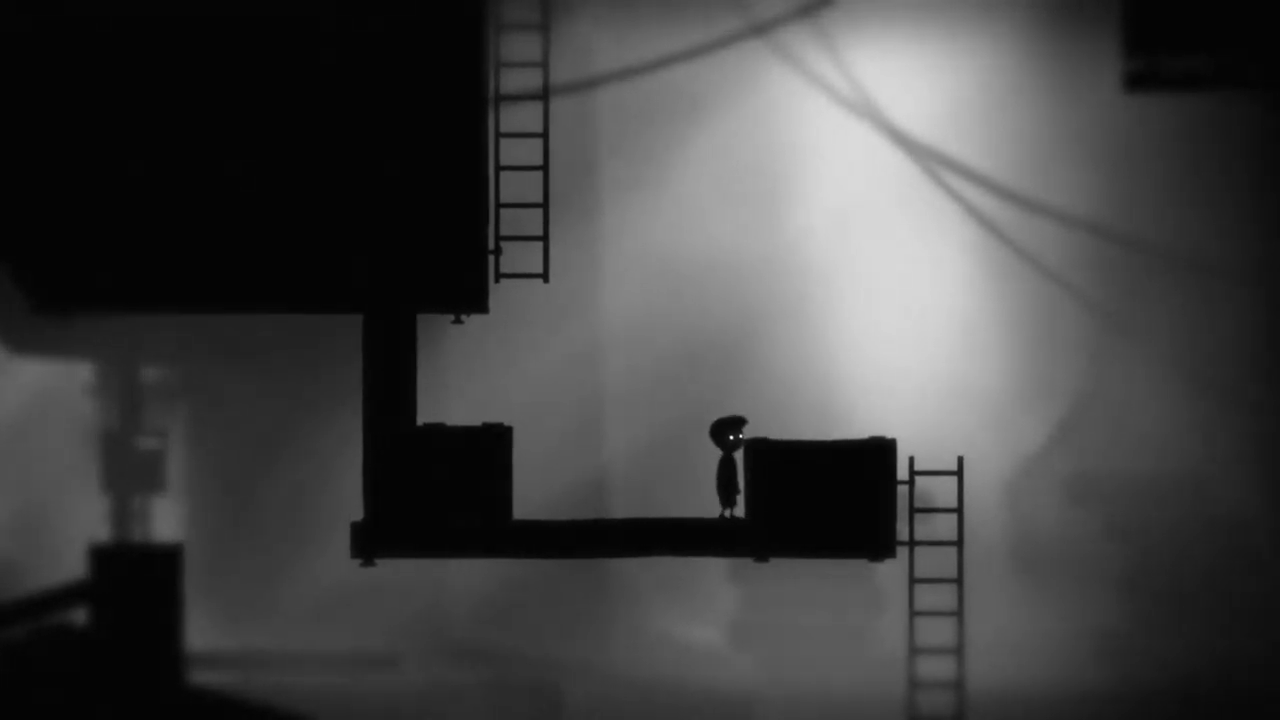
{"action": "key", "text": "Up"}
{"action": "key", "text": "Right"}
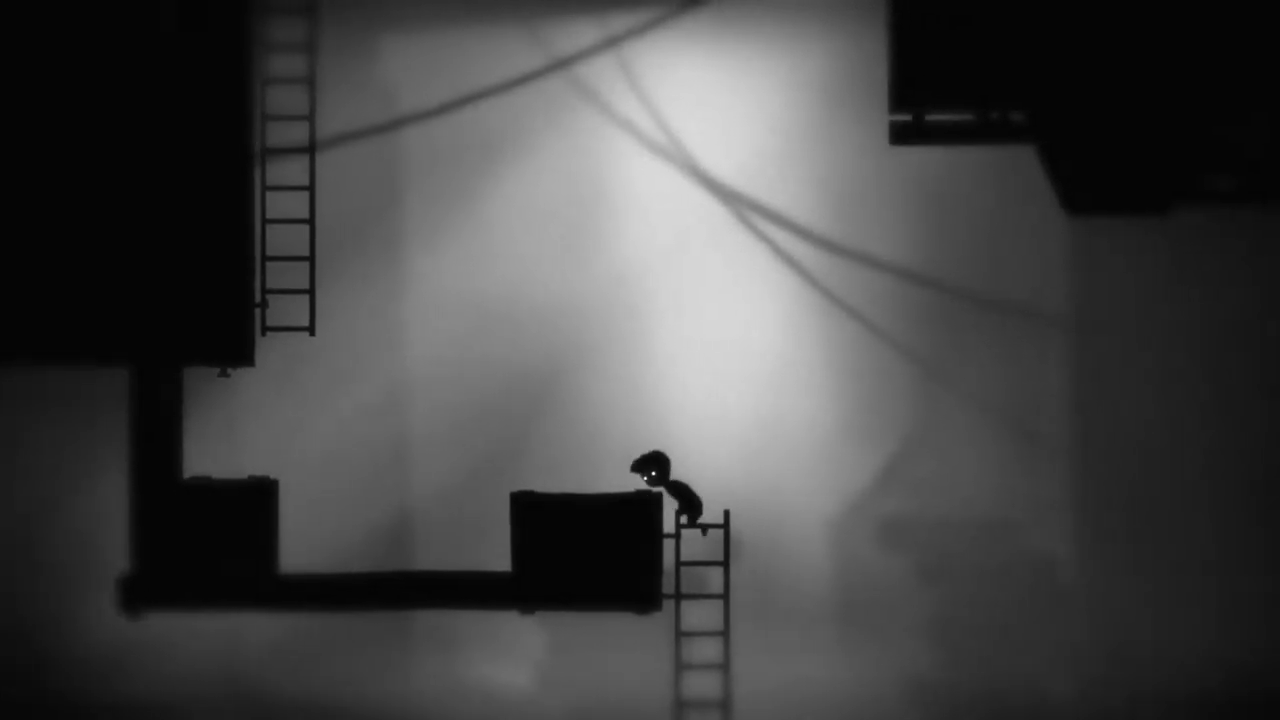
{"action": "key", "text": "Down"}
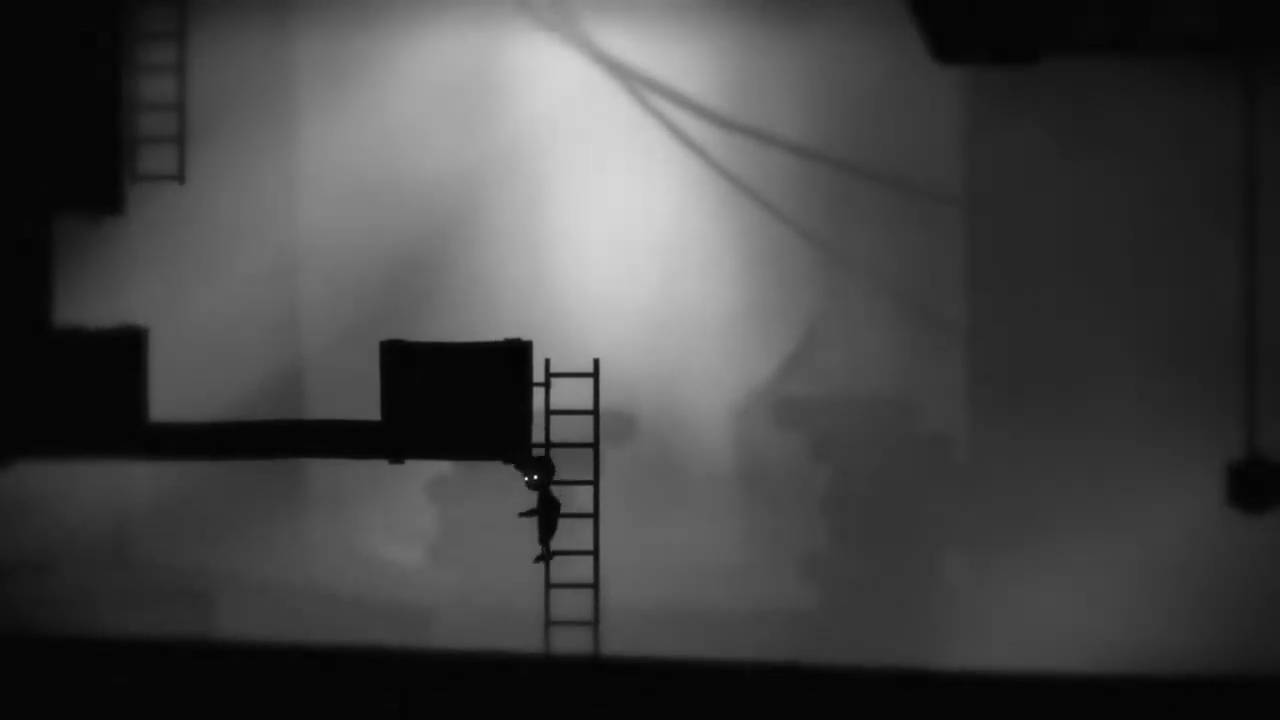
{"action": "key", "text": "Left"}
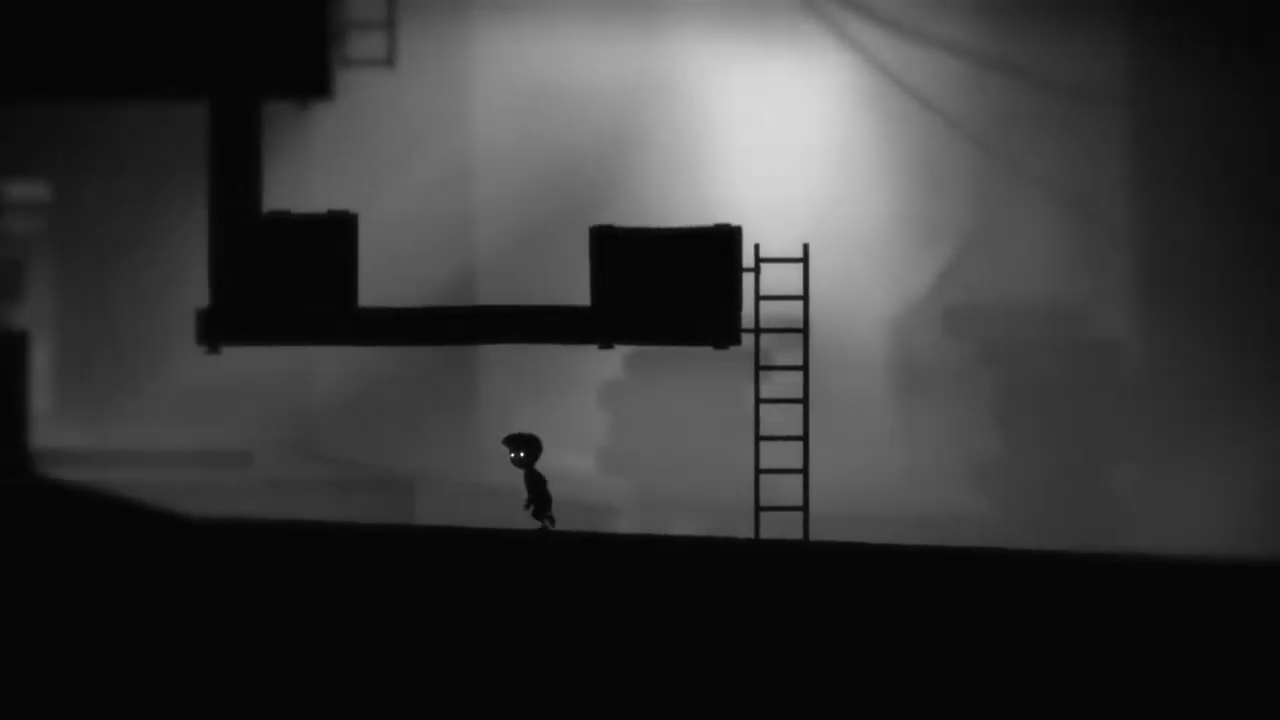
{"action": "key", "text": "Left"}
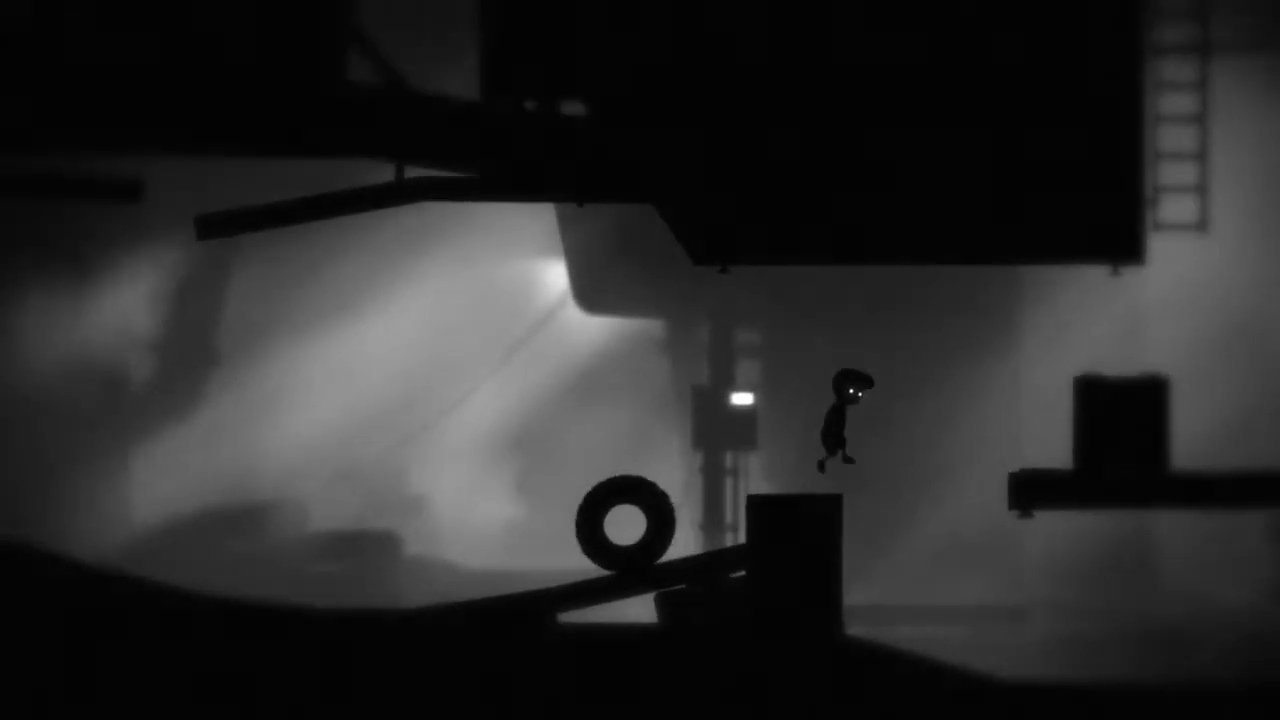
{"action": "key", "text": "Right"}
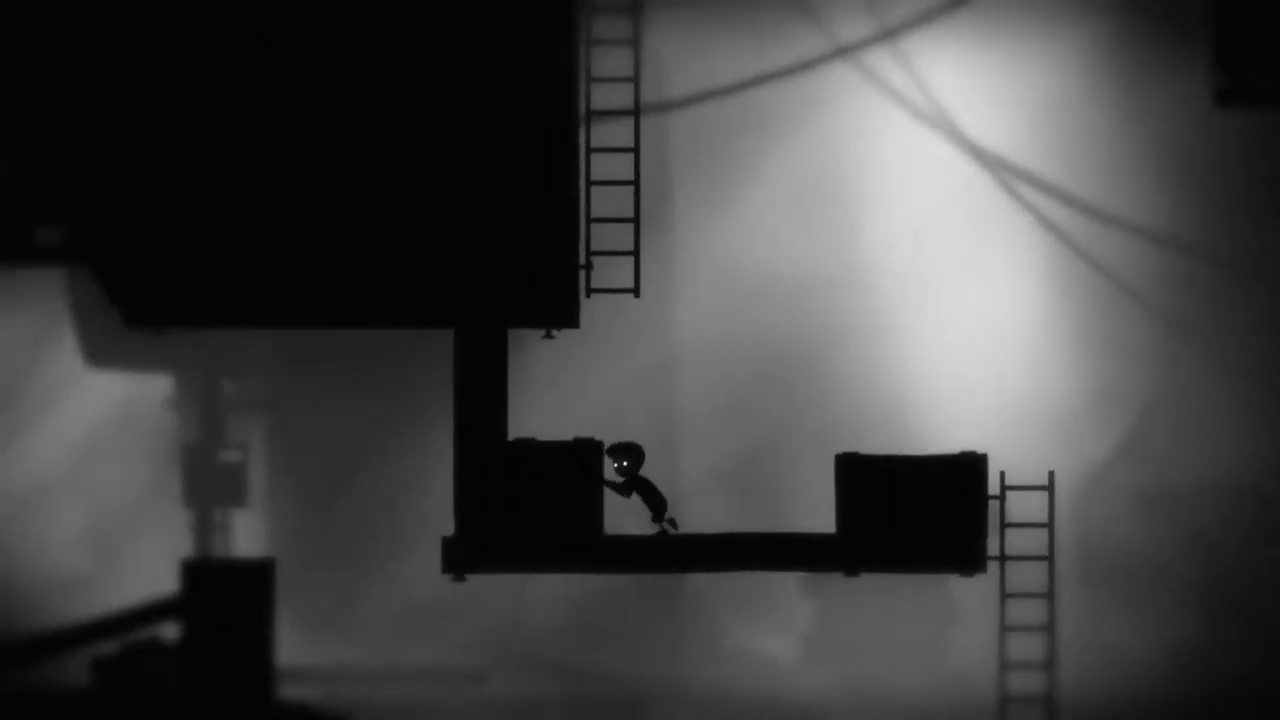
{"action": "key", "text": "Left"}
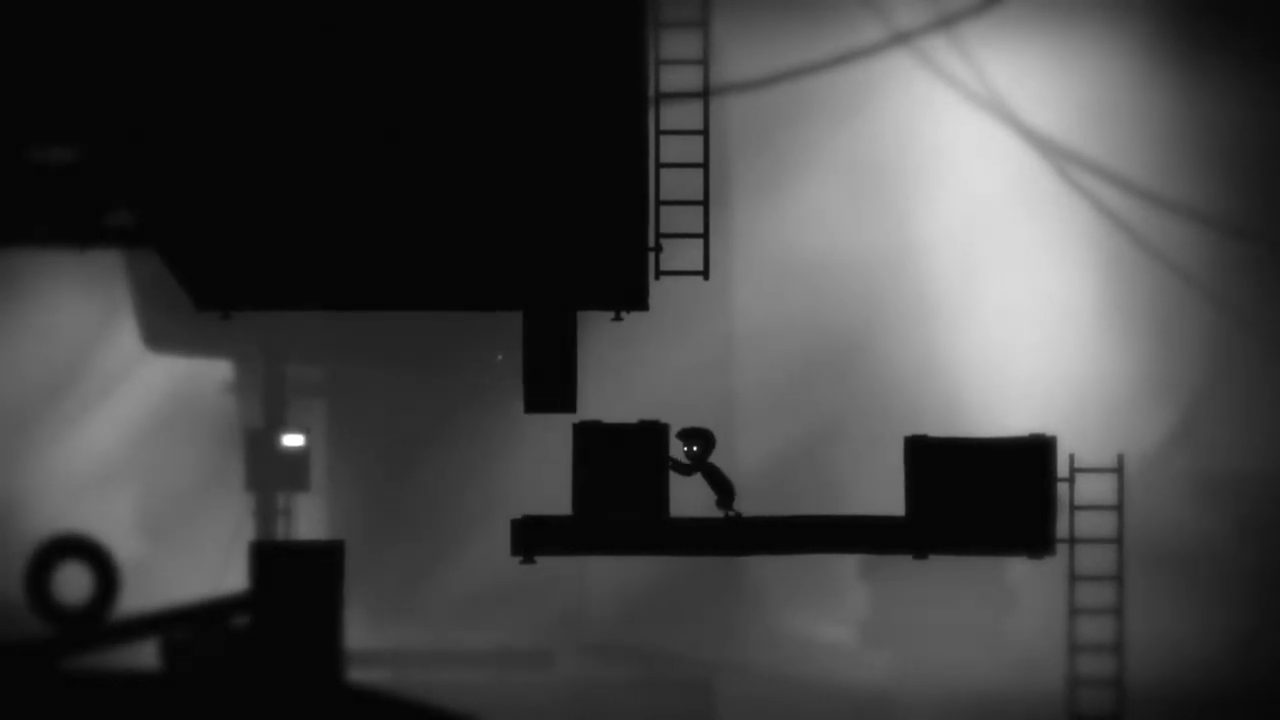
{"action": "key", "text": "Left"}
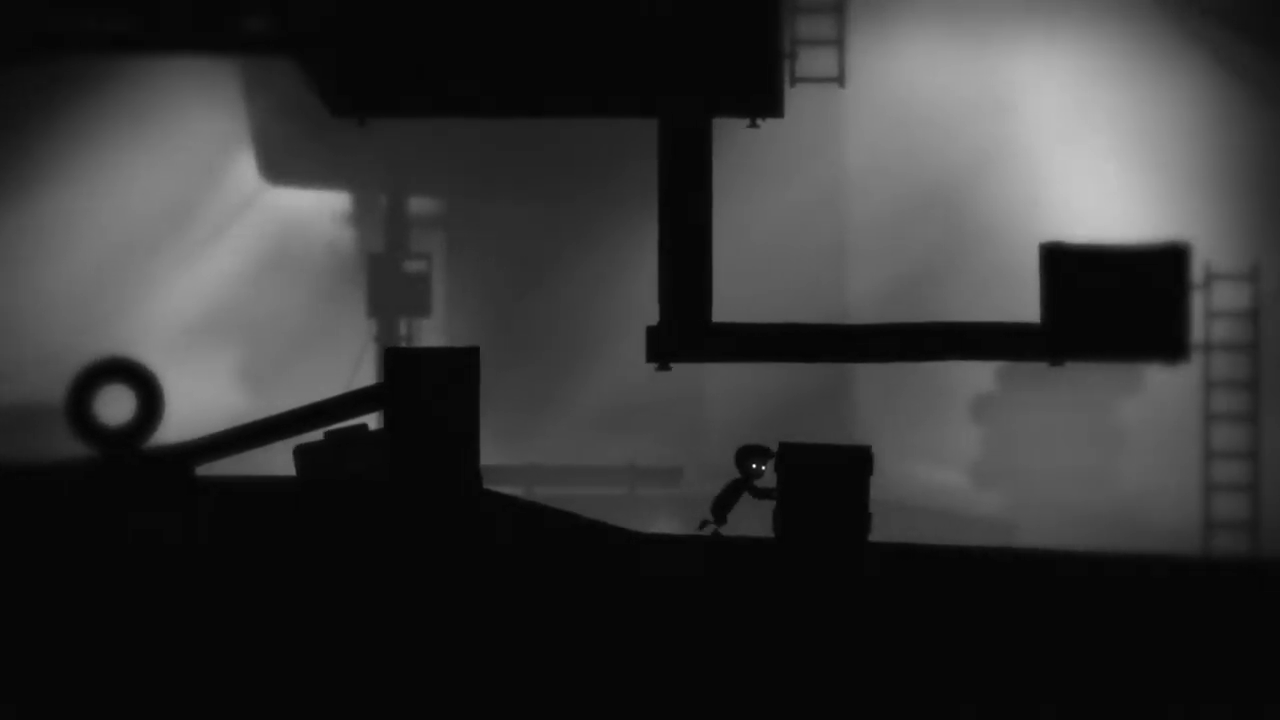
{"action": "key", "text": "Right"}
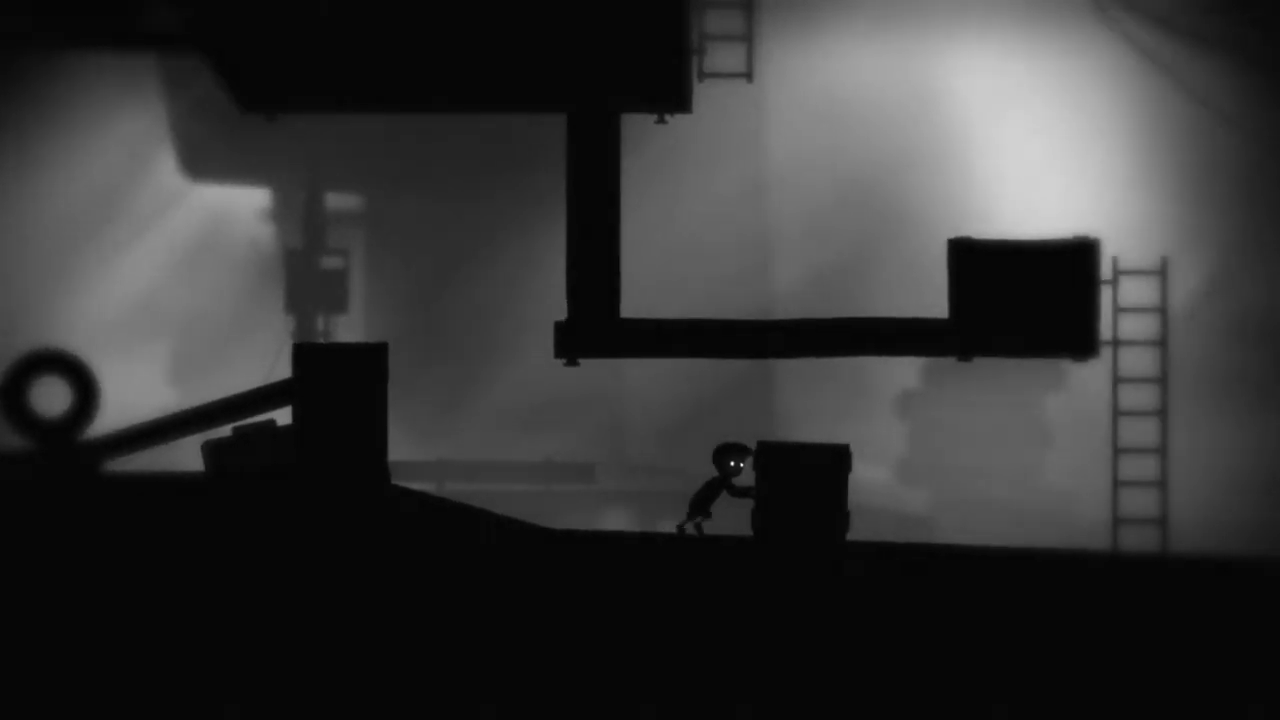
{"action": "key", "text": "Right"}
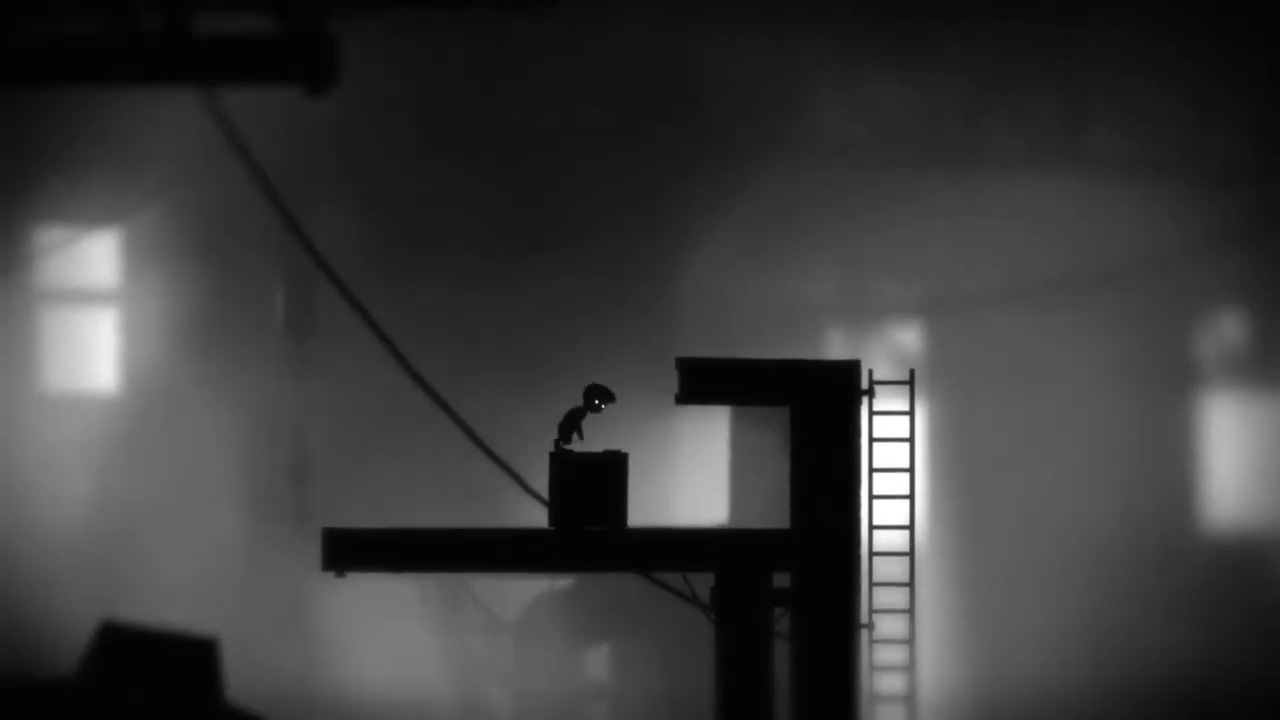
{"action": "key", "text": "Up"}
{"action": "key", "text": "Right"}
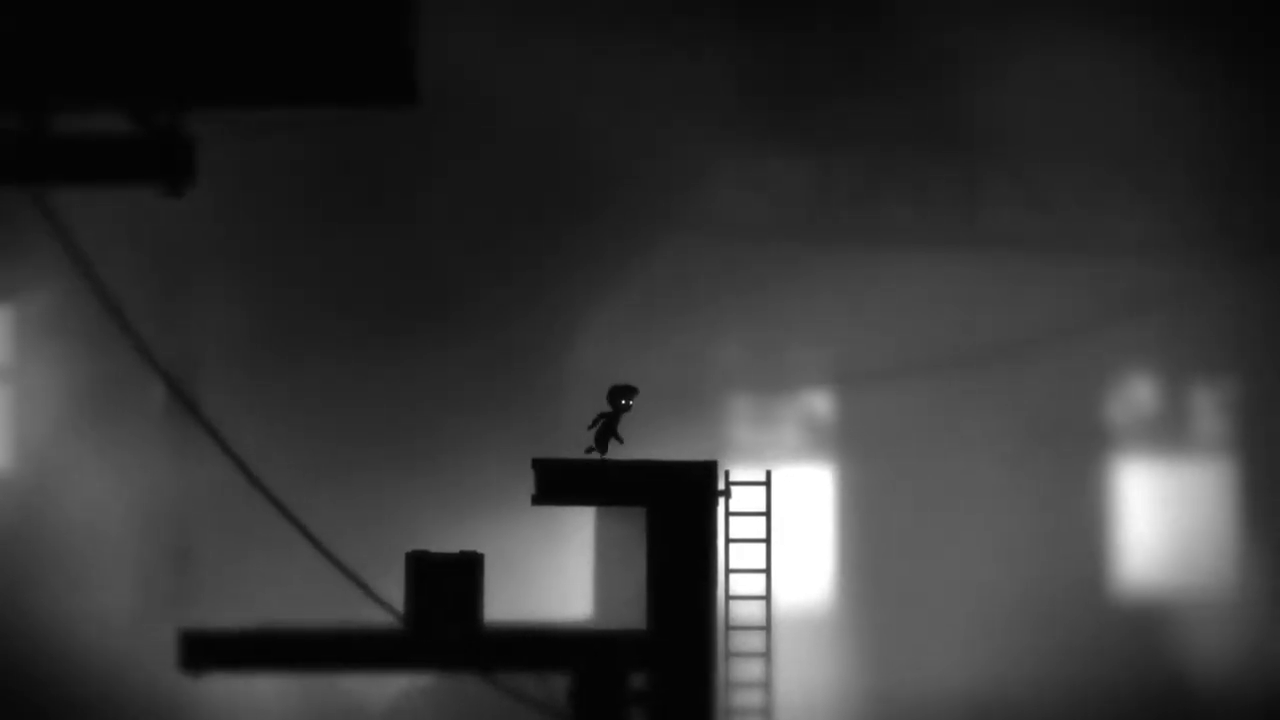
{"action": "key", "text": "Down"}
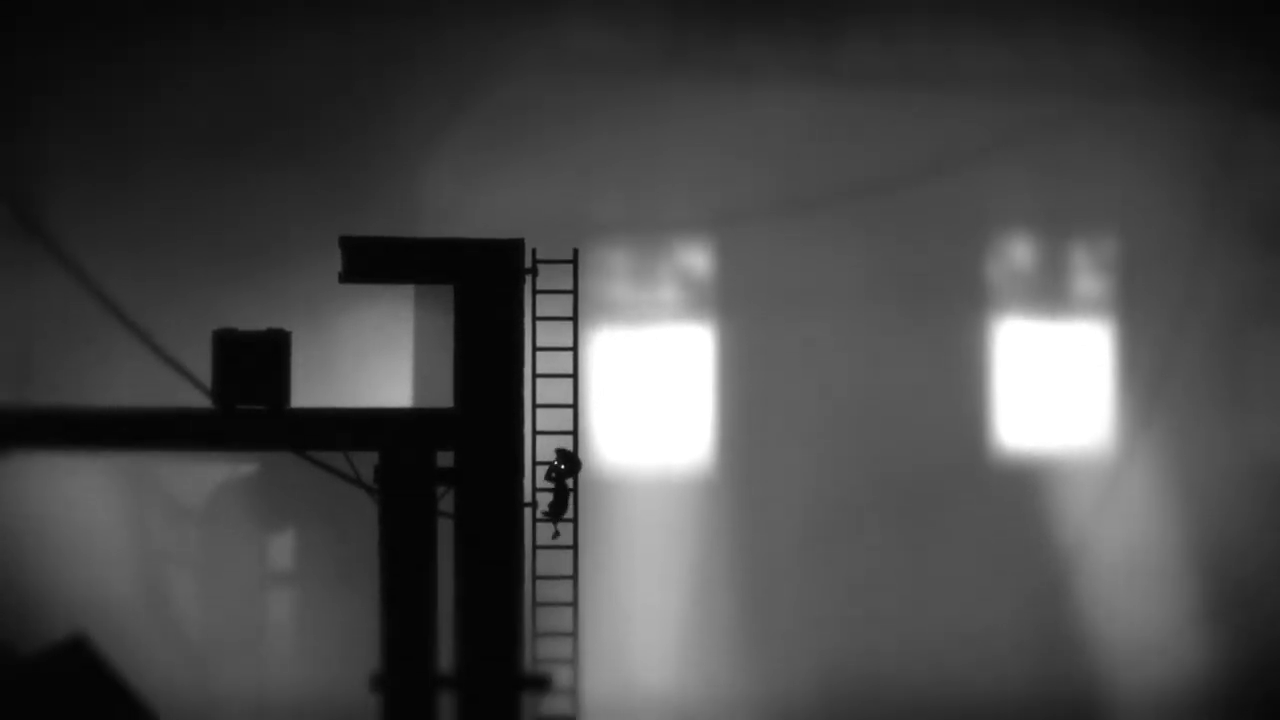
{"action": "key", "text": "Down"}
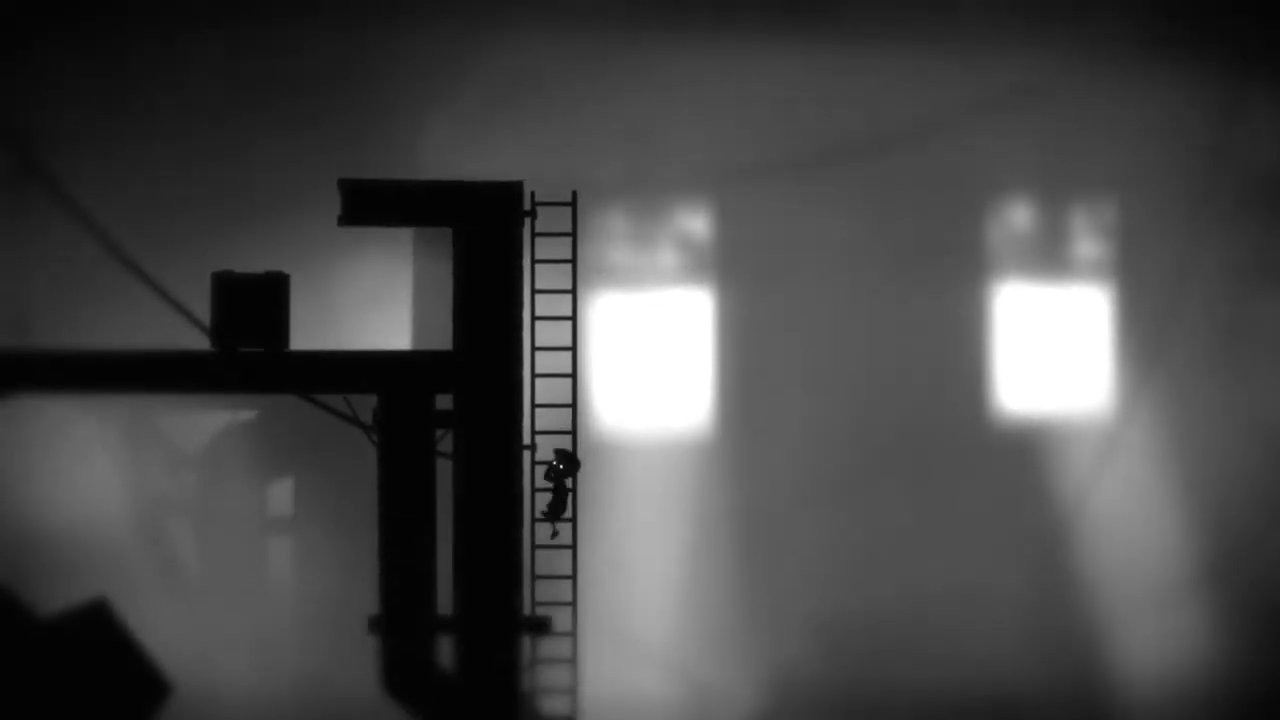
{"action": "key", "text": "Down"}
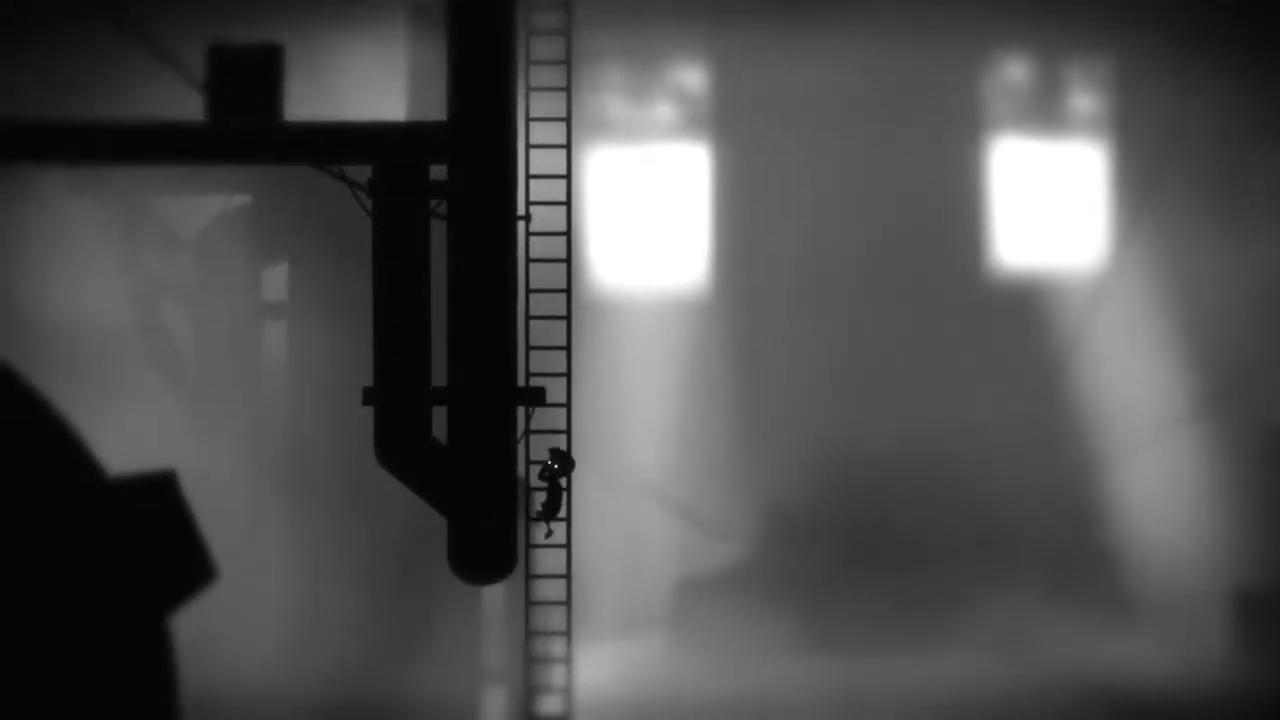
{"action": "key", "text": "Down"}
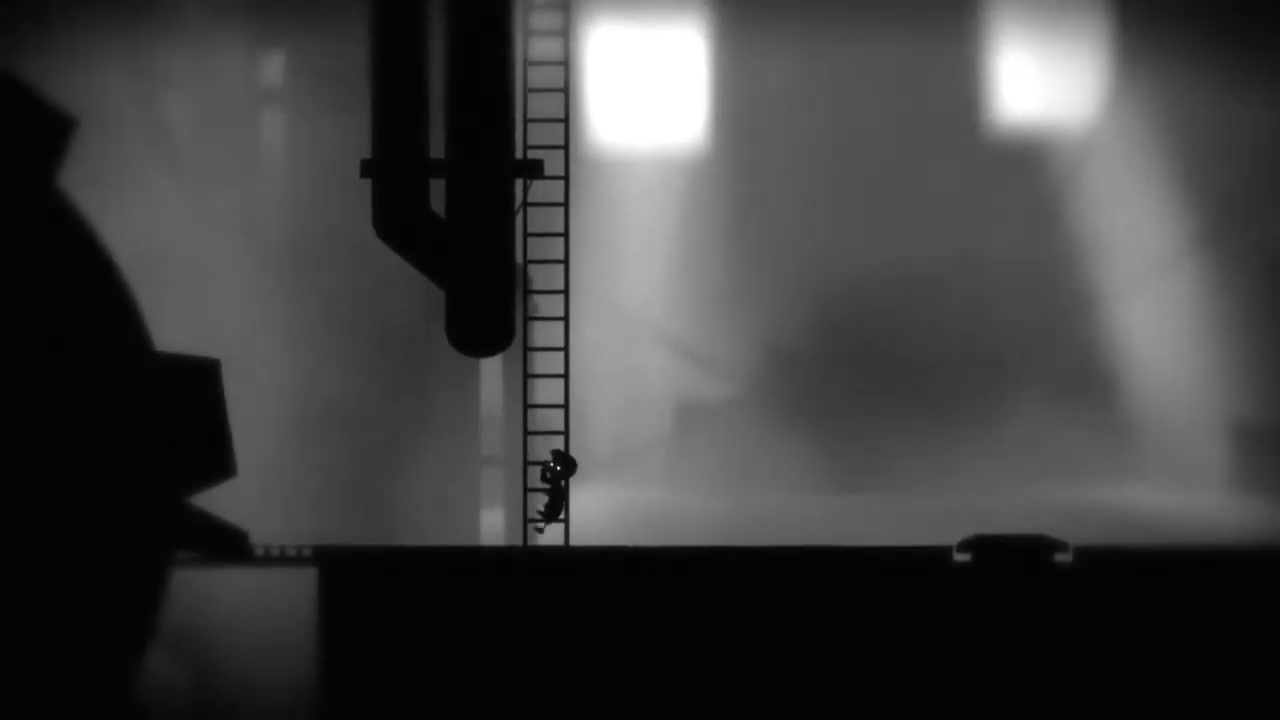
{"action": "key", "text": "Left"}
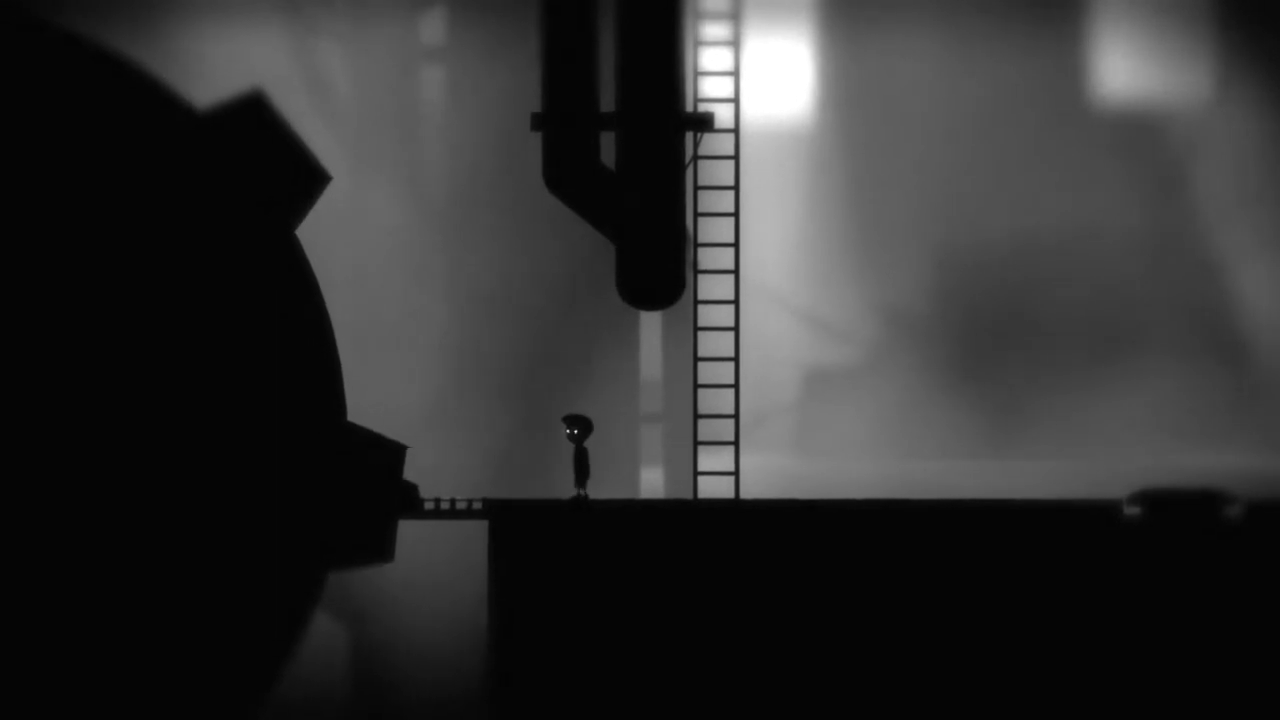
{"action": "key", "text": "Right"}
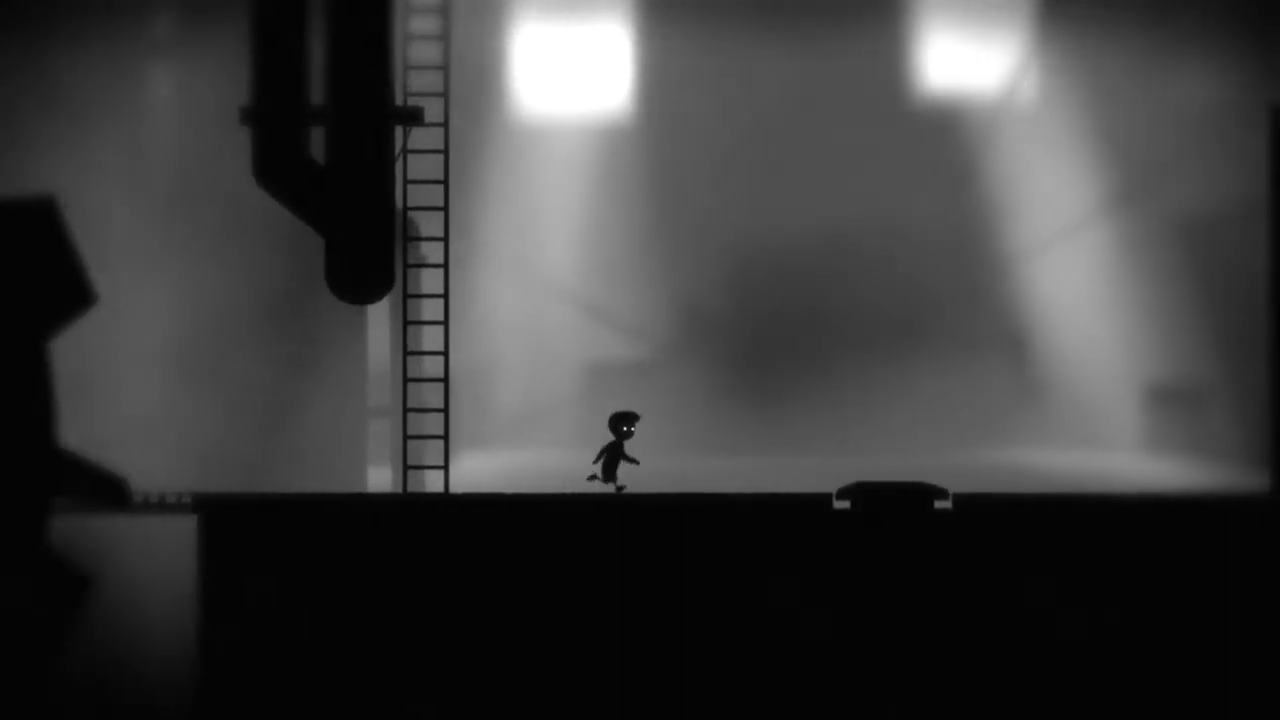
{"action": "key", "text": "Right"}
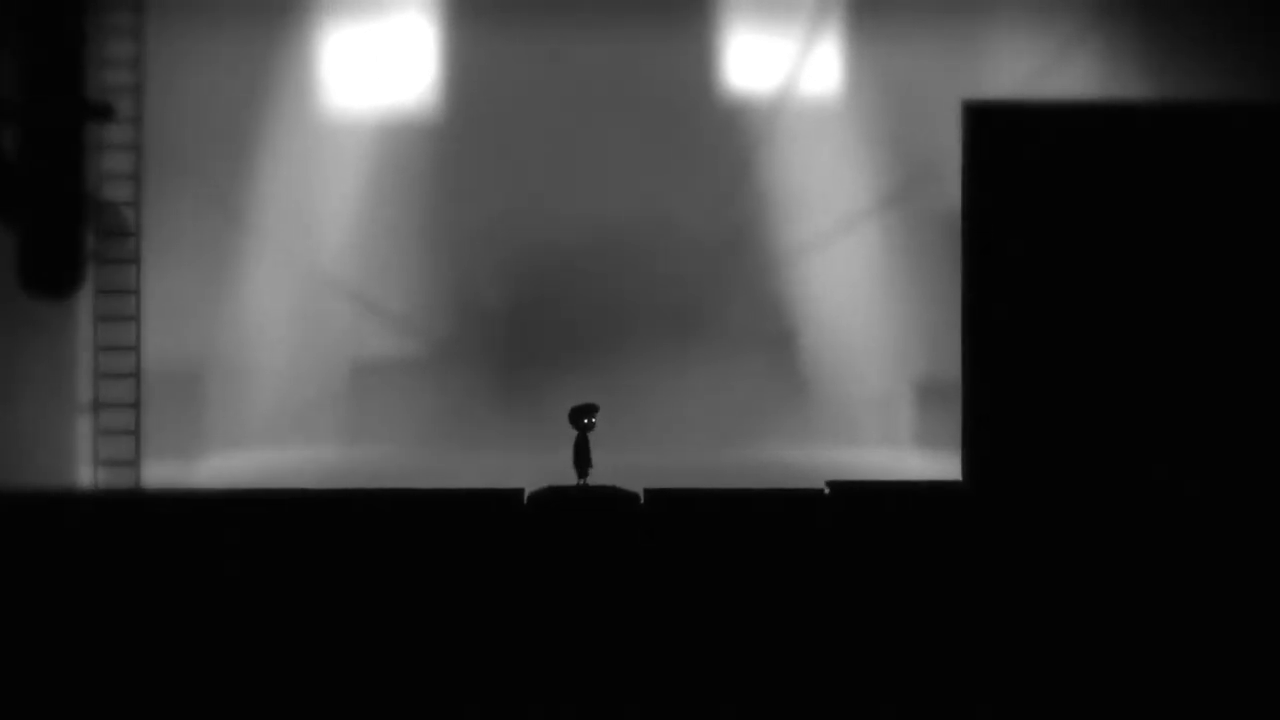
{"action": "key", "text": "Right"}
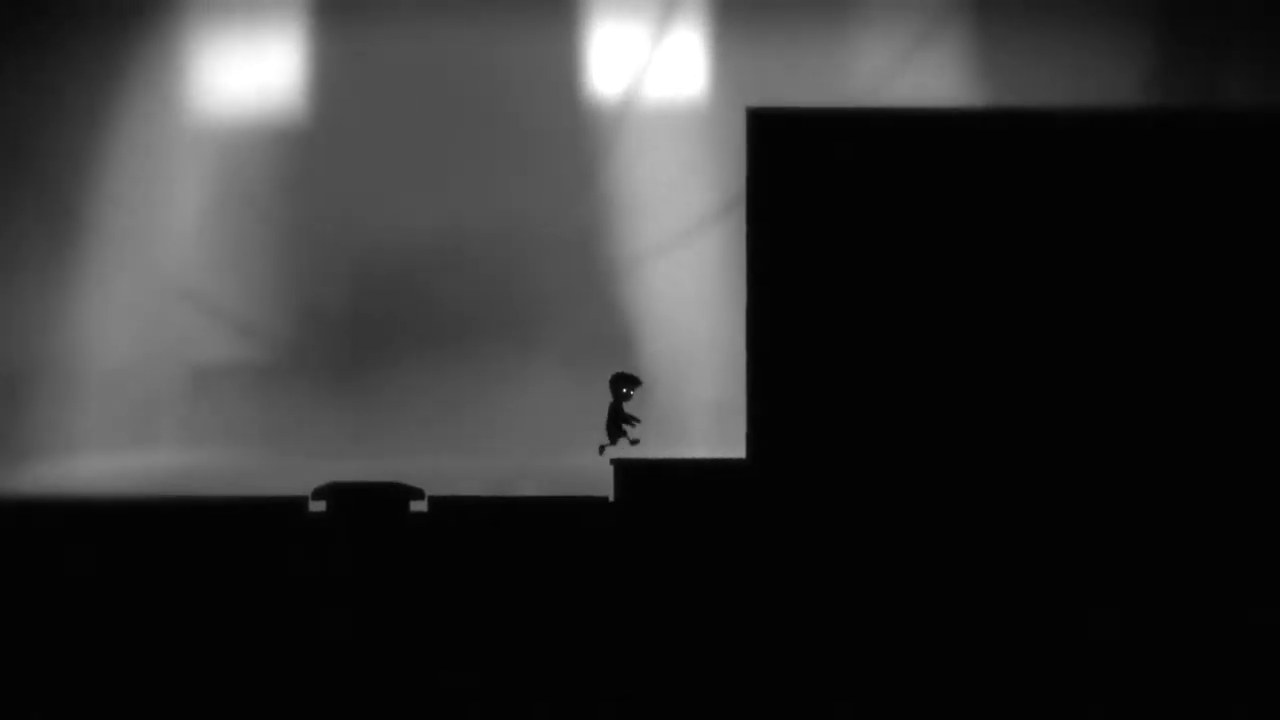
{"action": "key", "text": "Left"}
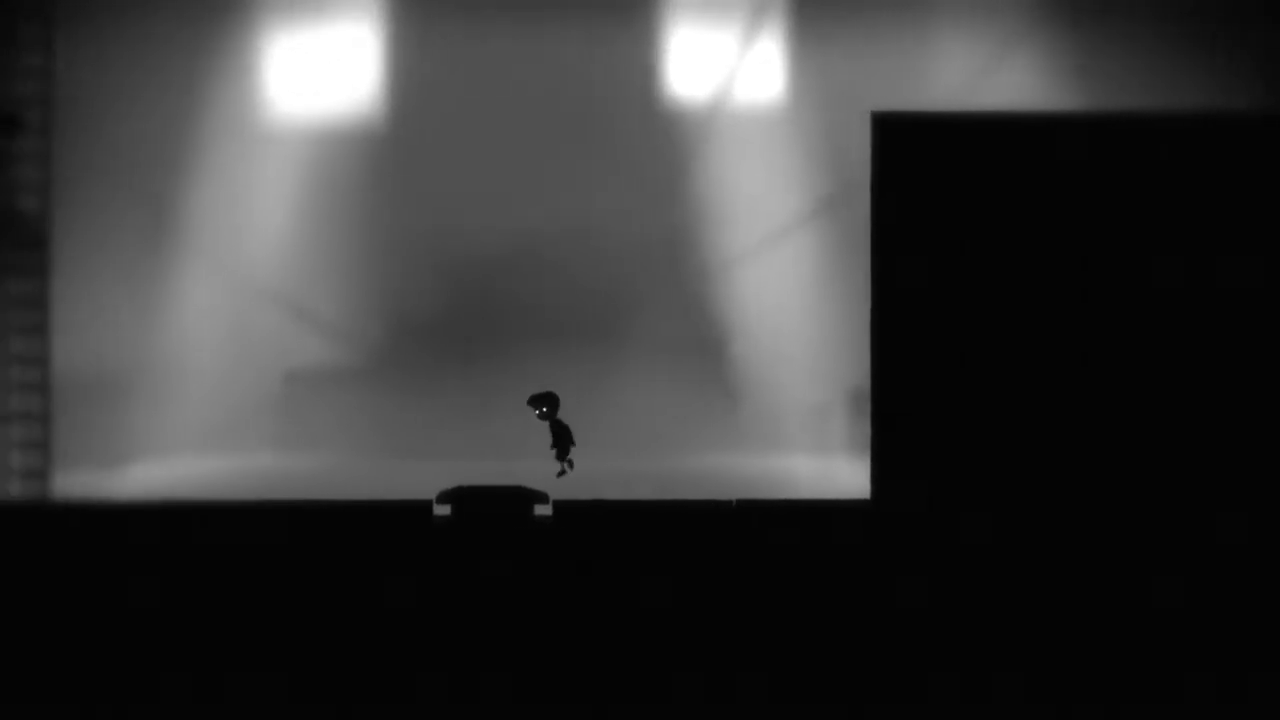
{"action": "key", "text": "Right"}
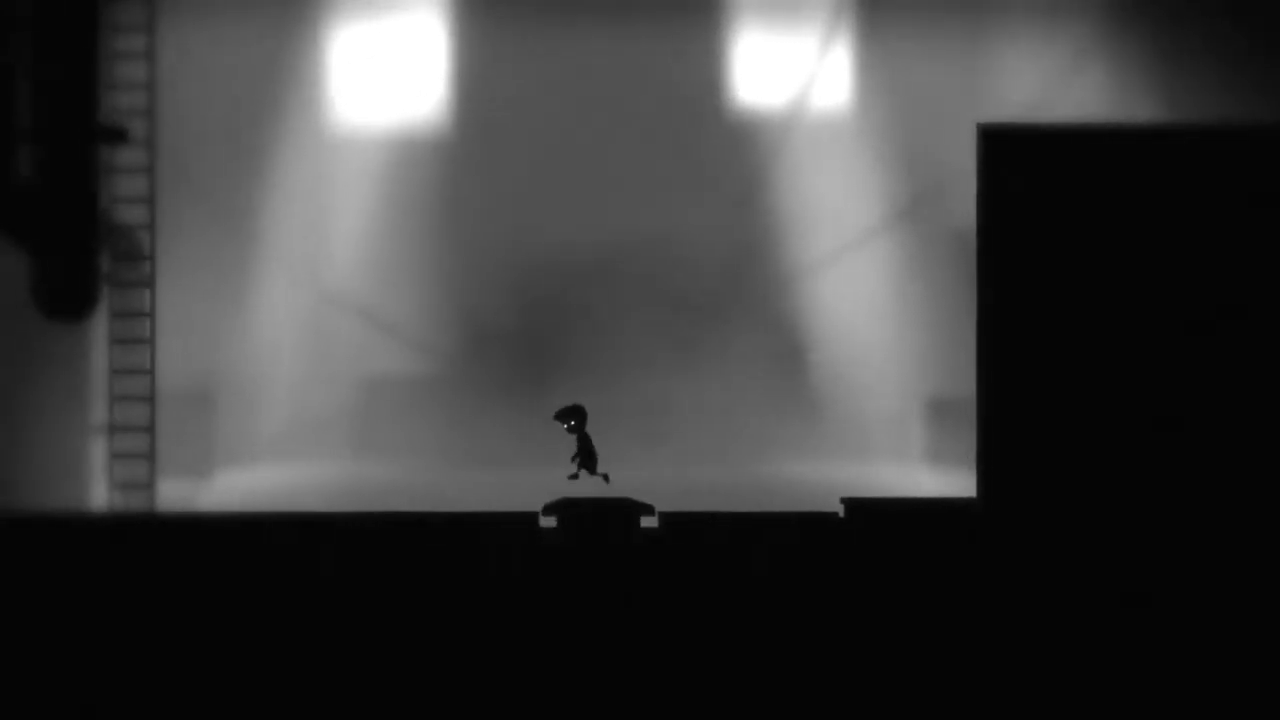
{"action": "key", "text": "Left"}
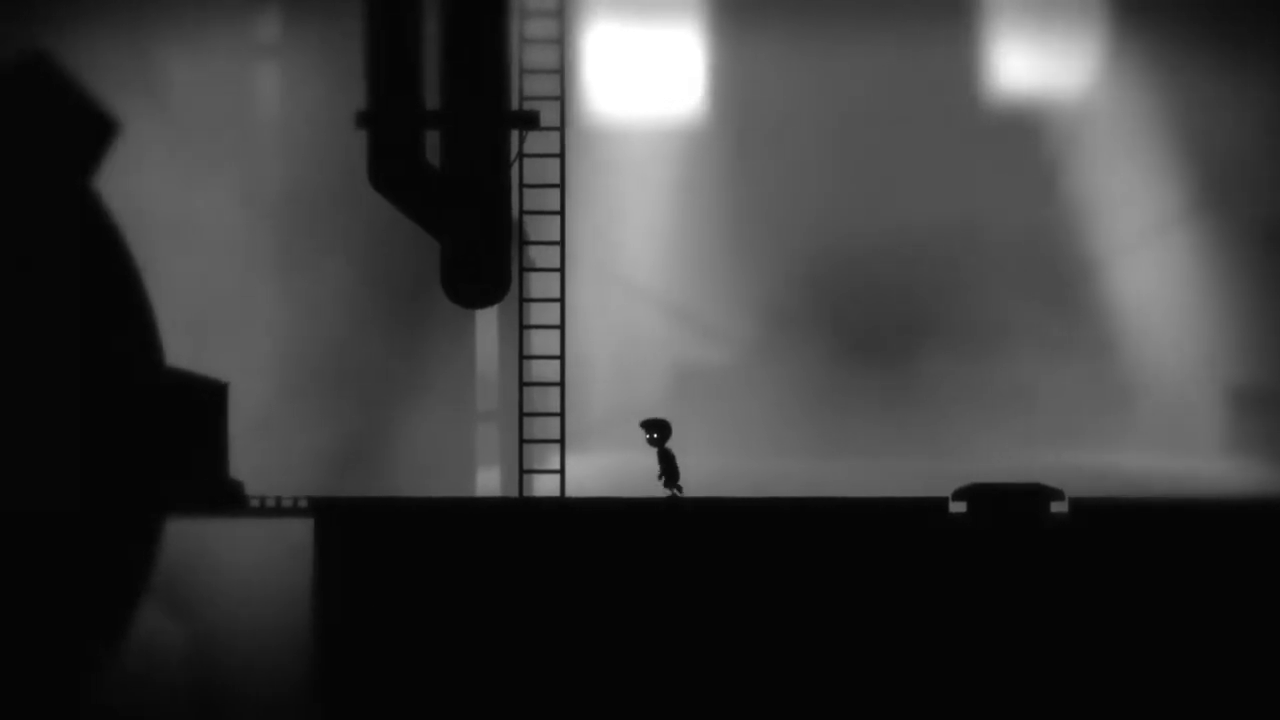
{"action": "key", "text": "Up"}
{"action": "key", "text": "Up"}
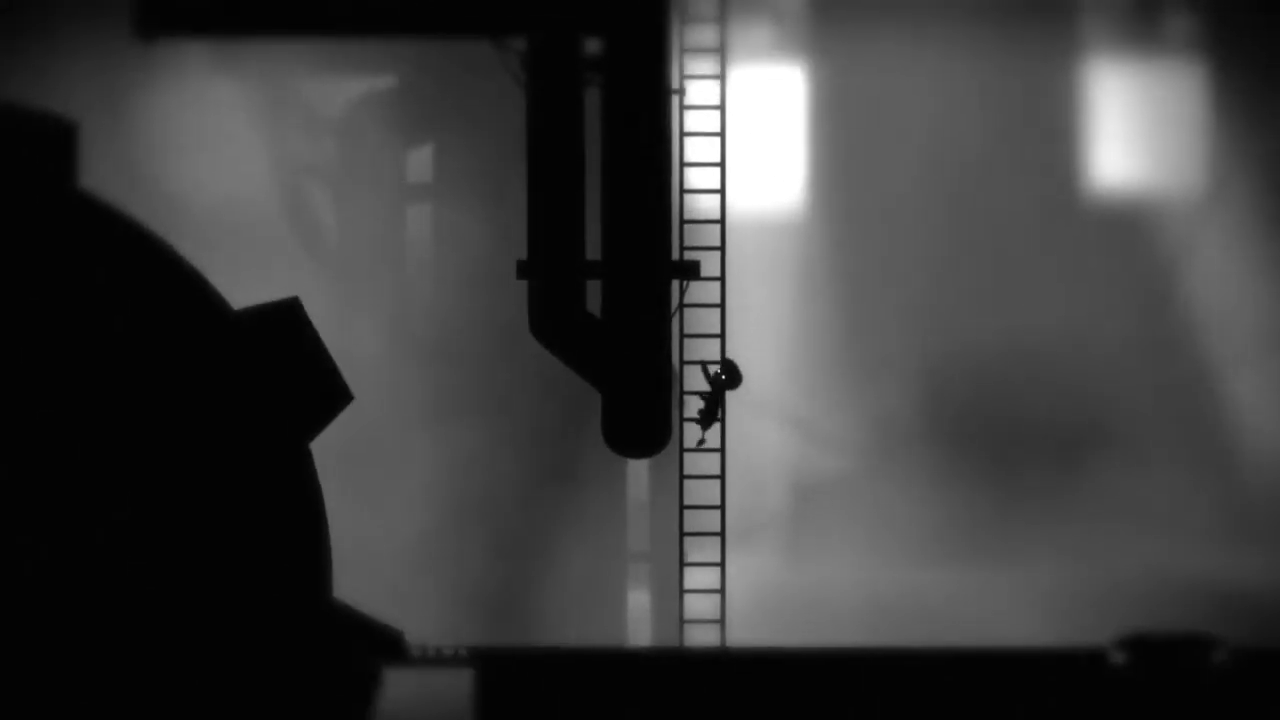
{"action": "key", "text": "Up"}
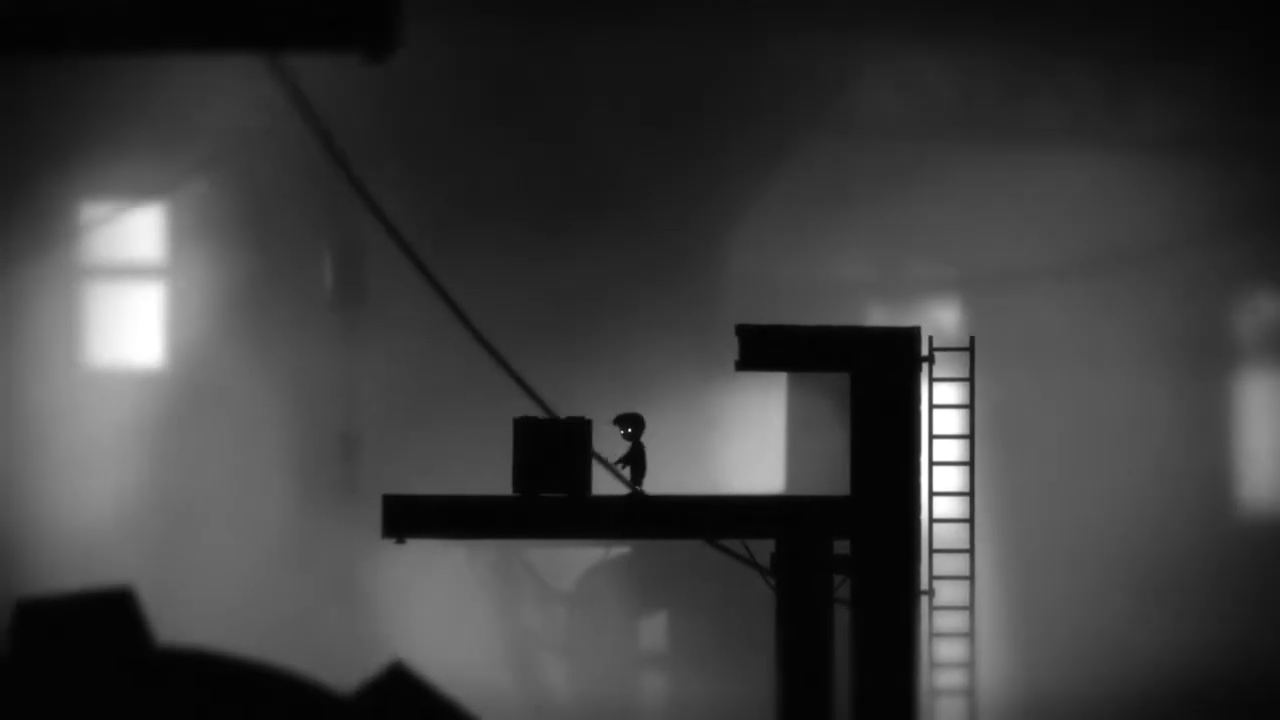
{"action": "key", "text": "Up"}
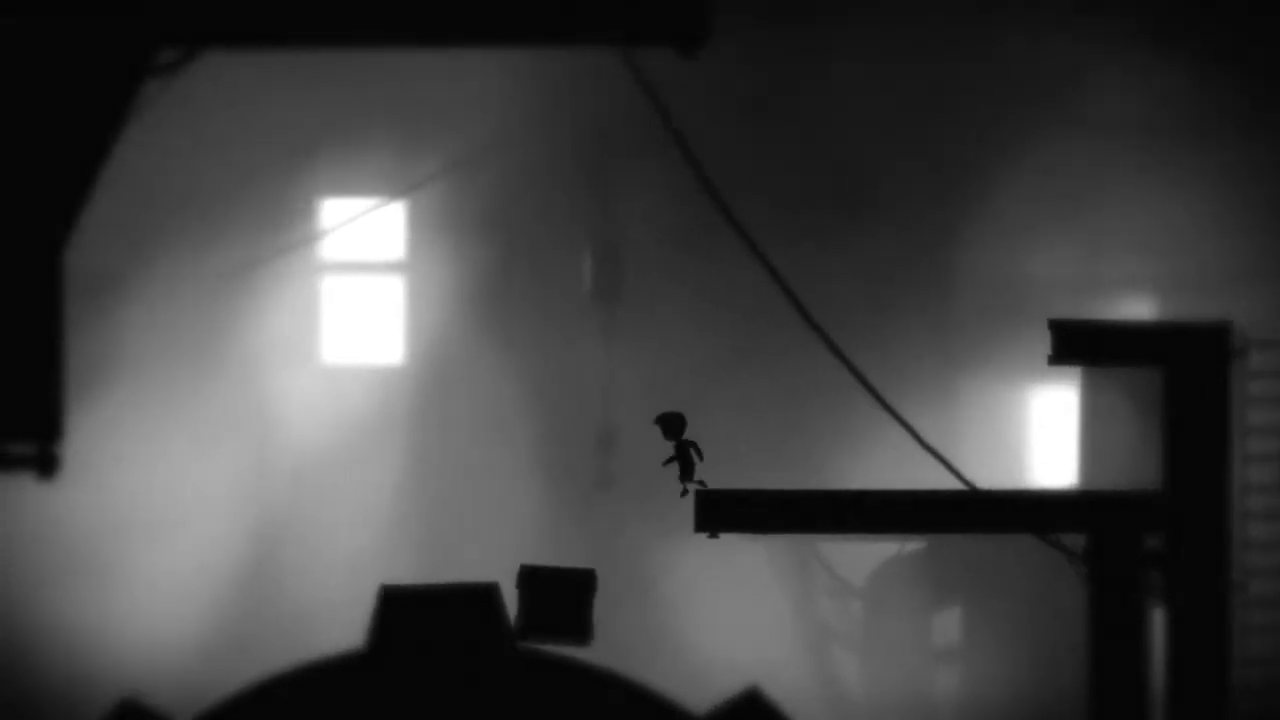
{"action": "key", "text": "Left"}
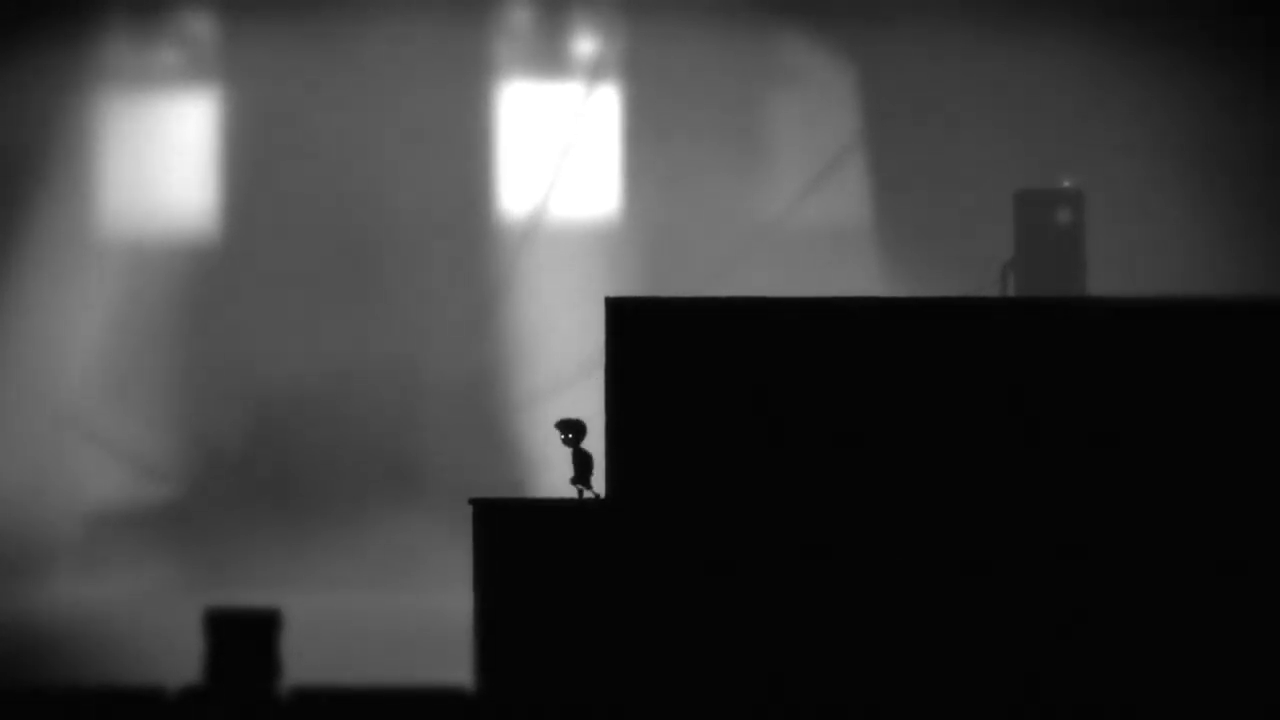
{"action": "key", "text": "Left"}
{"action": "key", "text": "Up"}
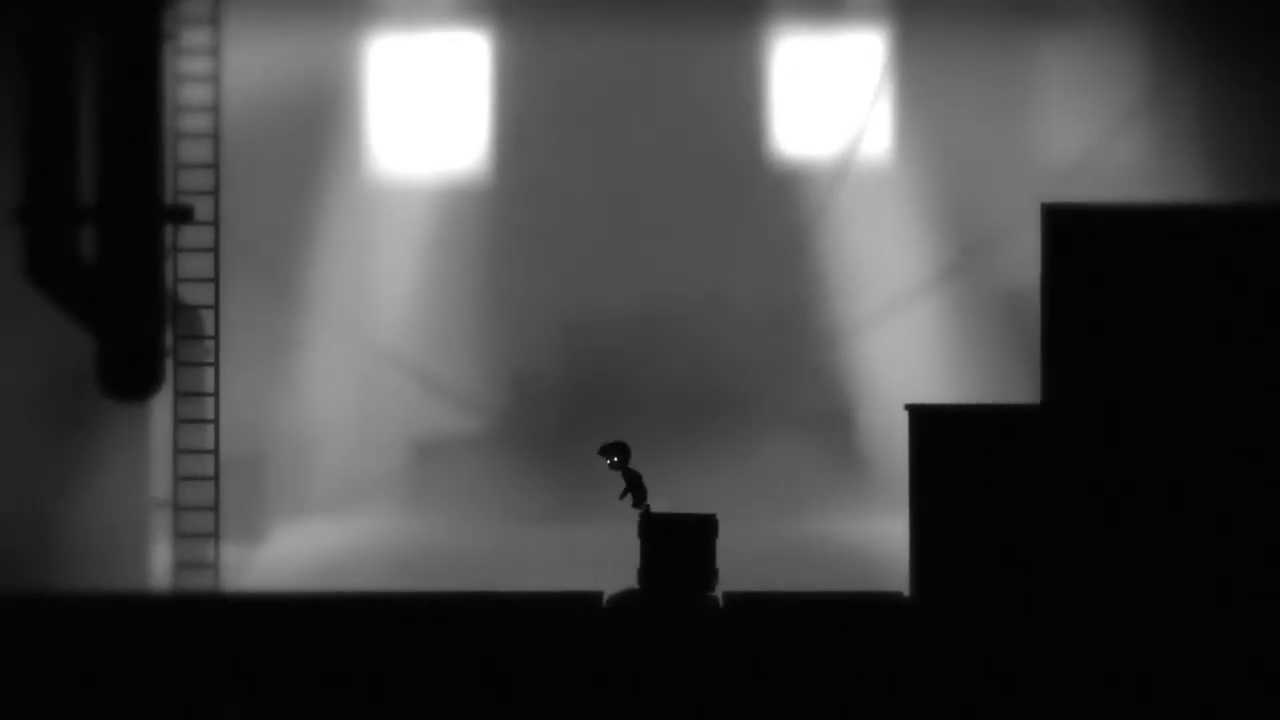
{"action": "key", "text": "Left"}
{"action": "key", "text": "Right"}
{"action": "key", "text": "ctrl"}
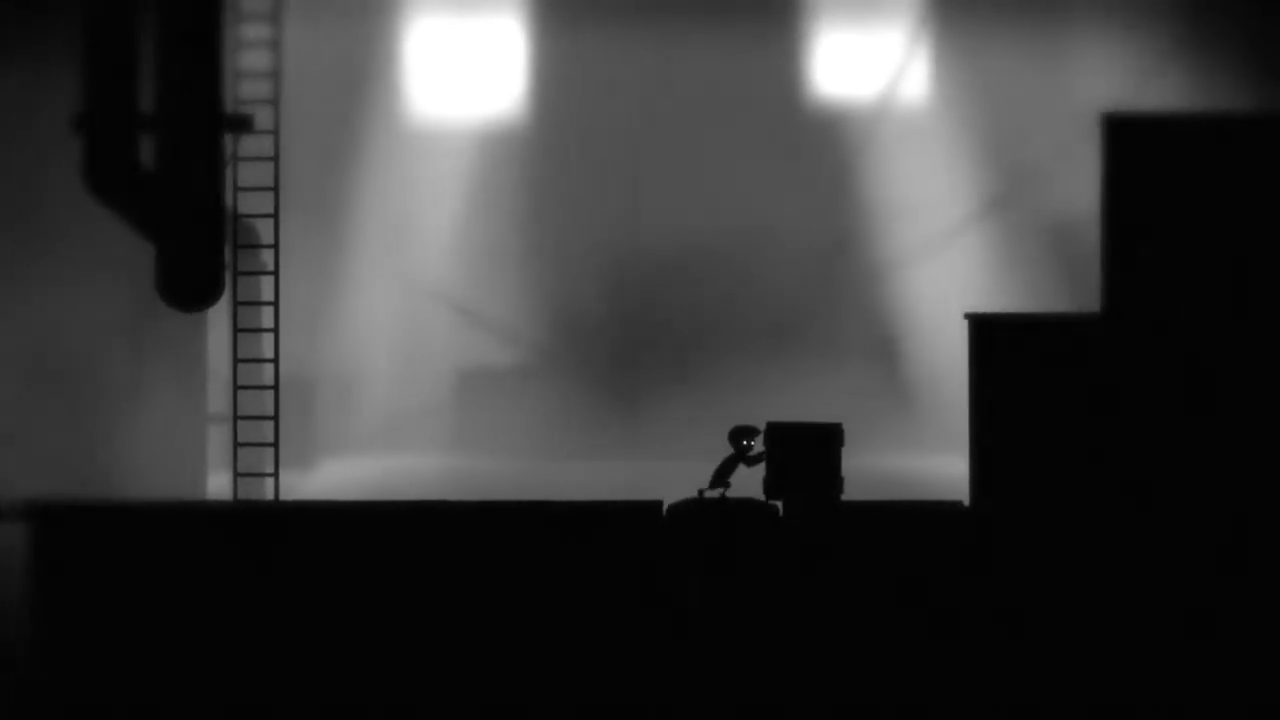
{"action": "key", "text": "Right"}
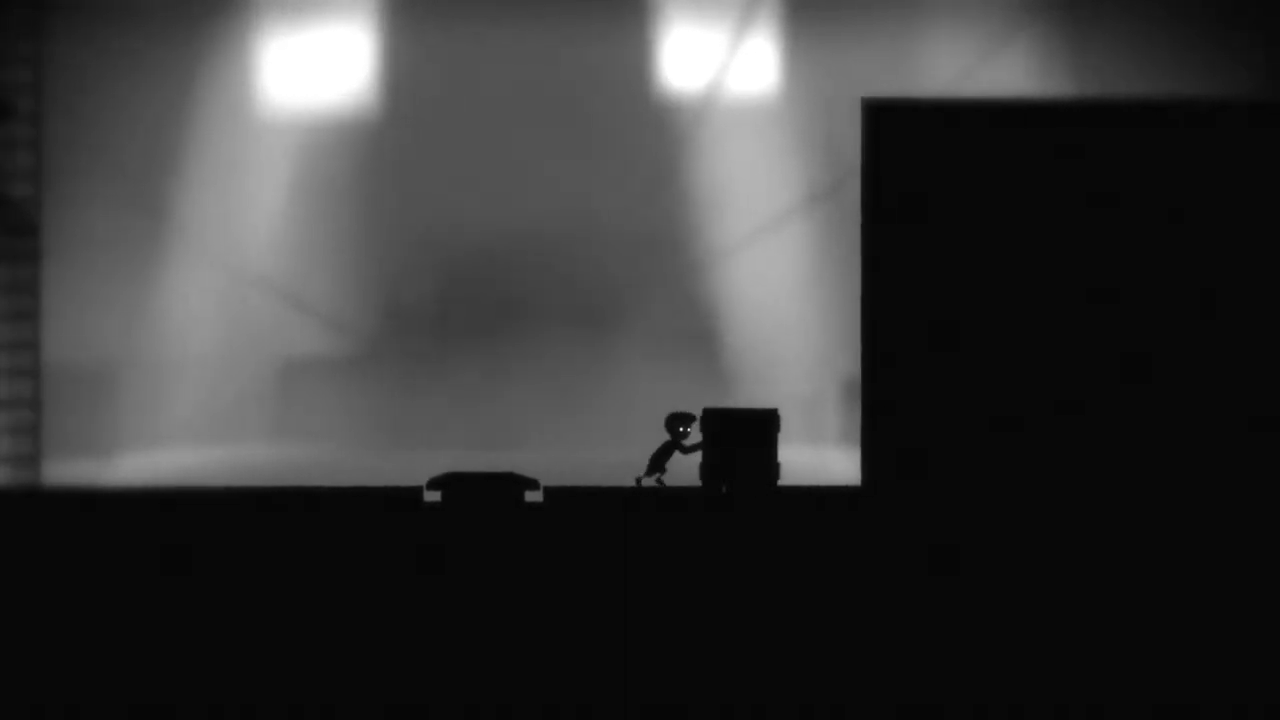
{"action": "key", "text": "Left"}
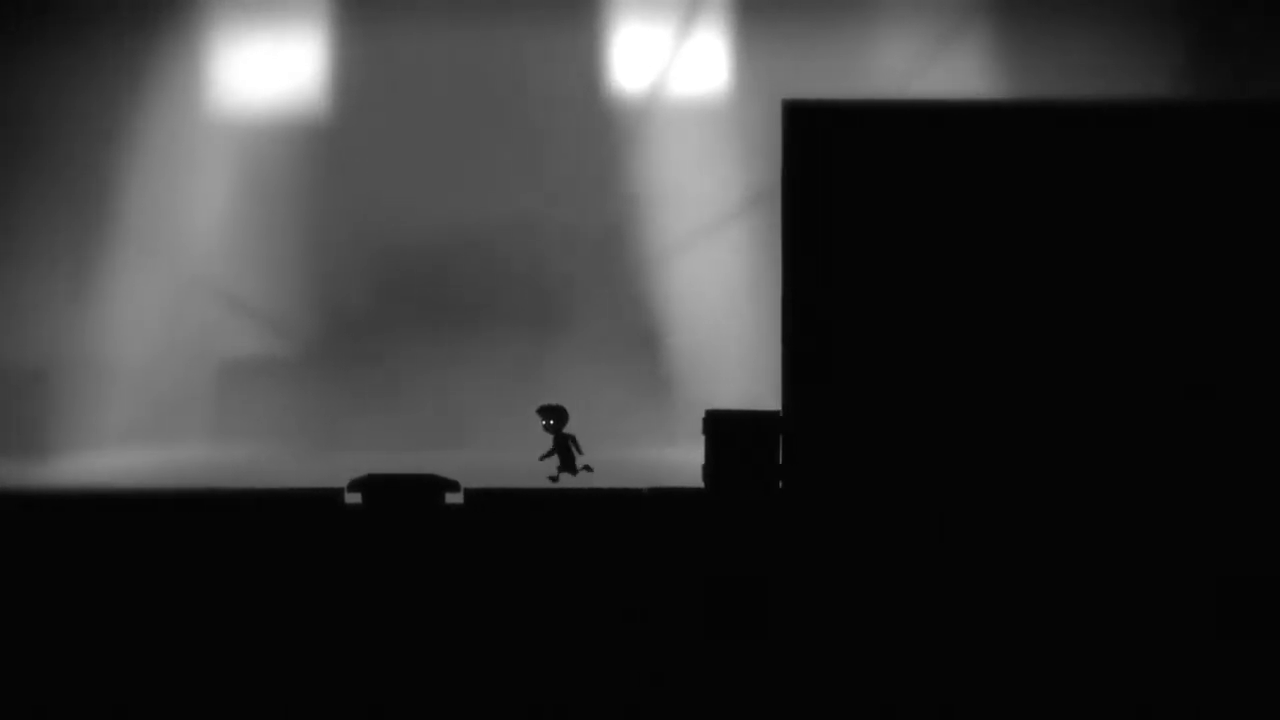
{"action": "key", "text": "Left"}
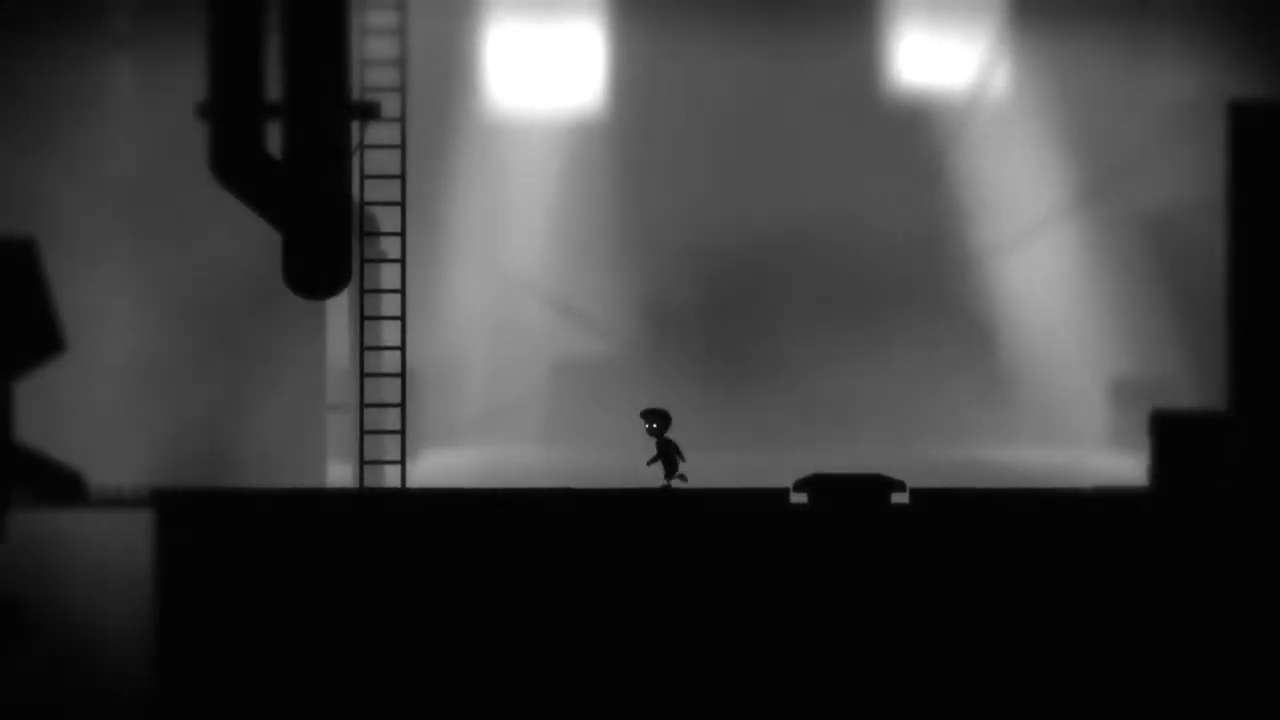
{"action": "key", "text": "Left"}
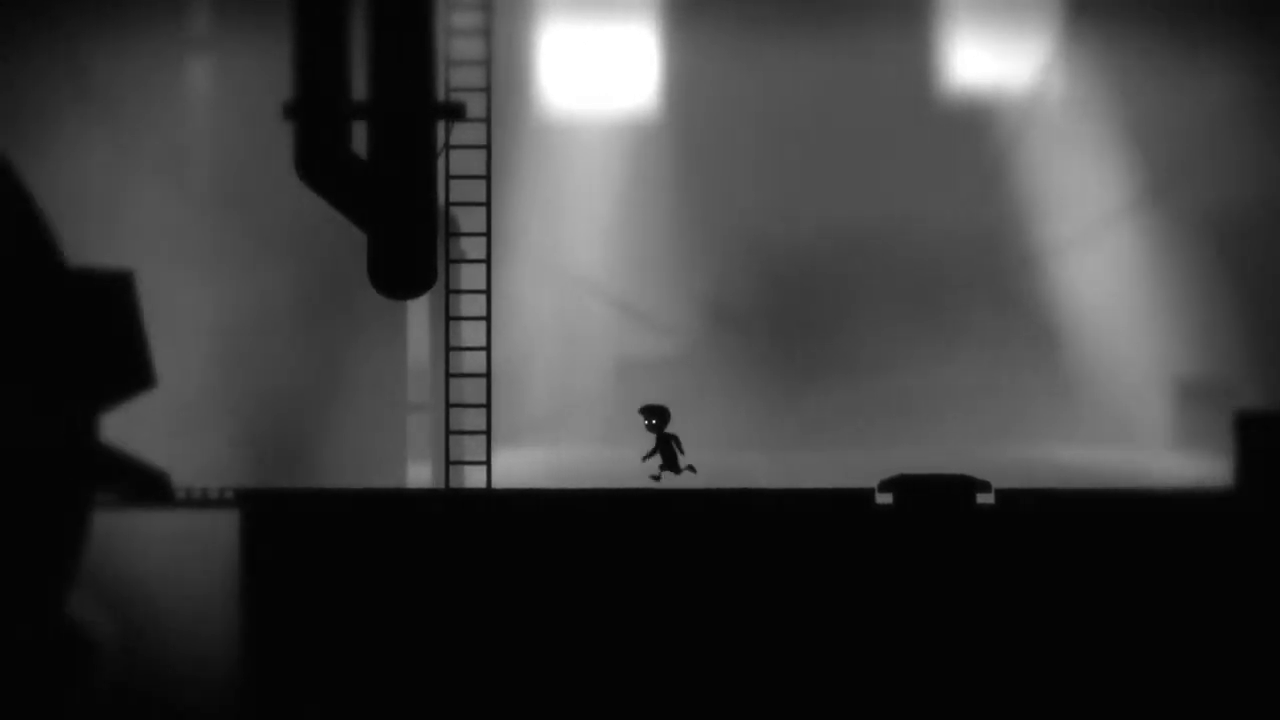
{"action": "key", "text": "Up"}
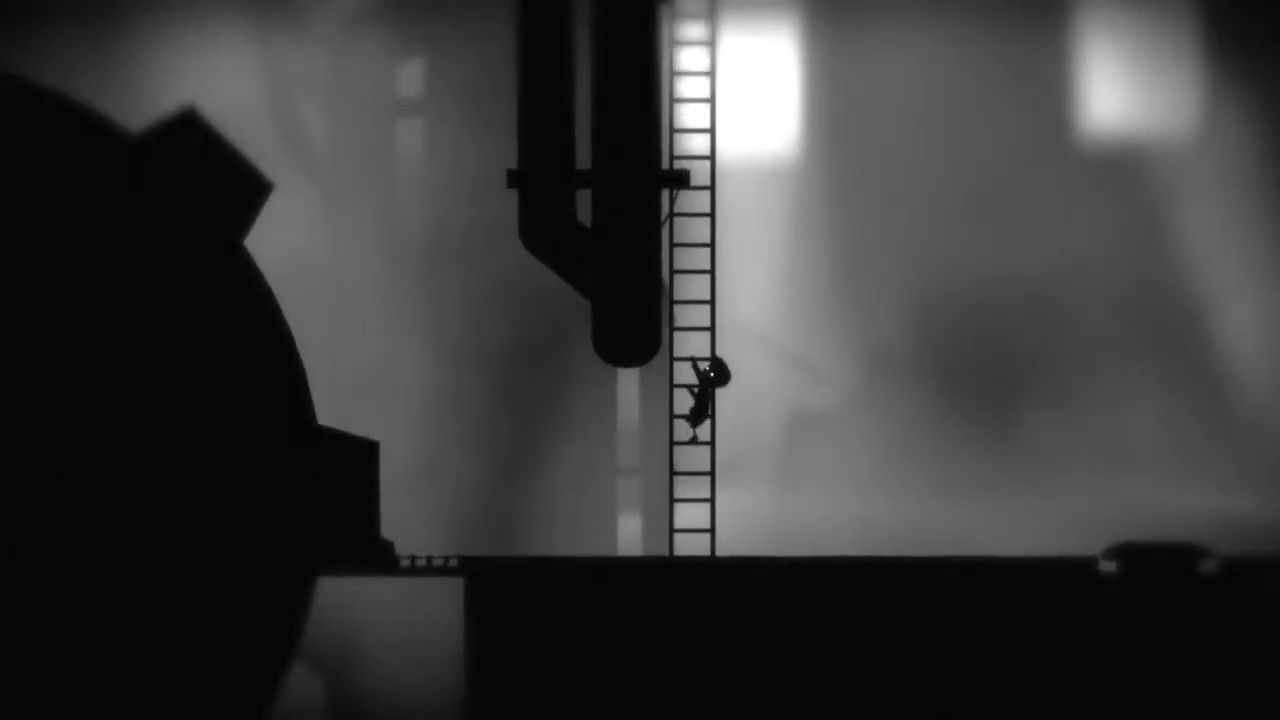
{"action": "key", "text": "Up"}
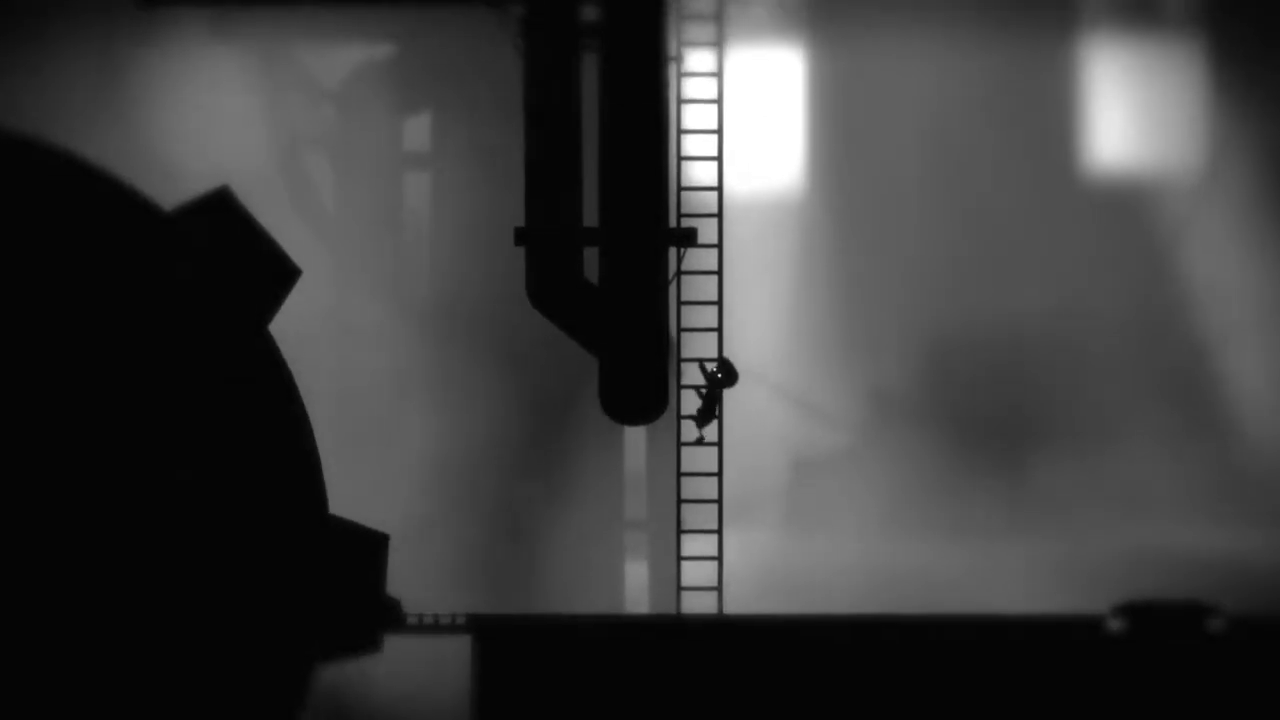
{"action": "key", "text": "Up"}
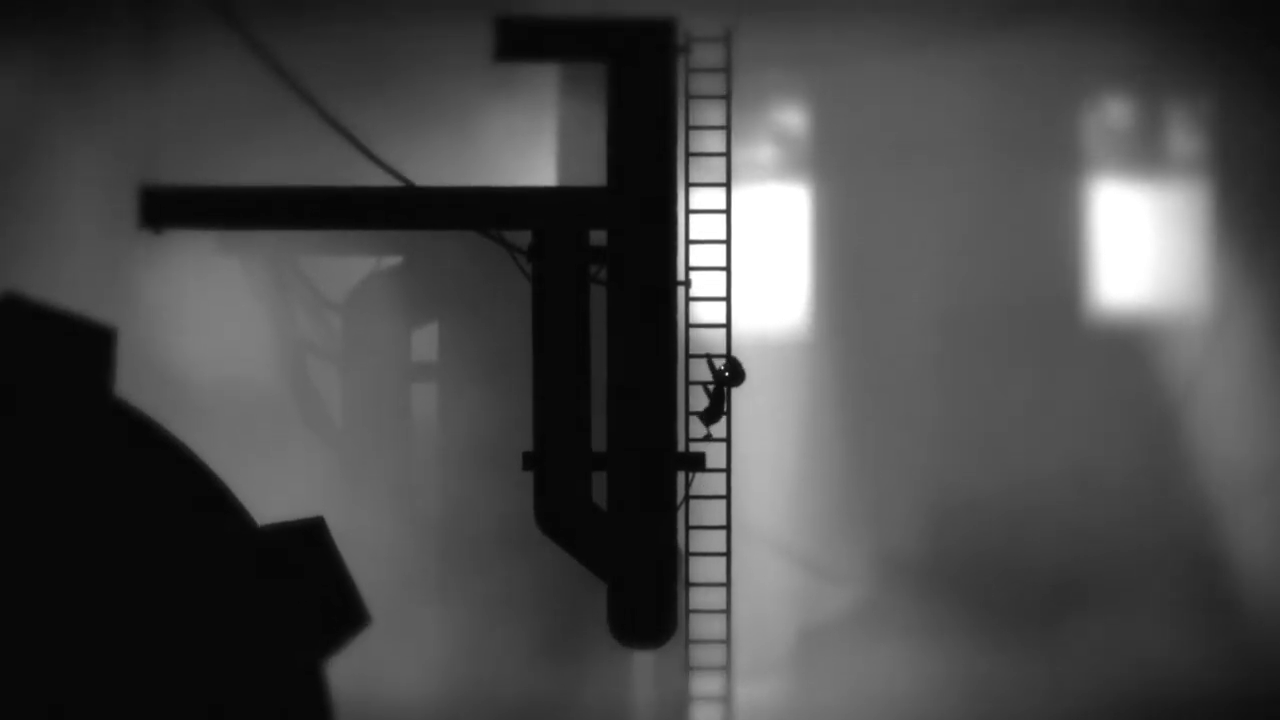
{"action": "key", "text": "Up"}
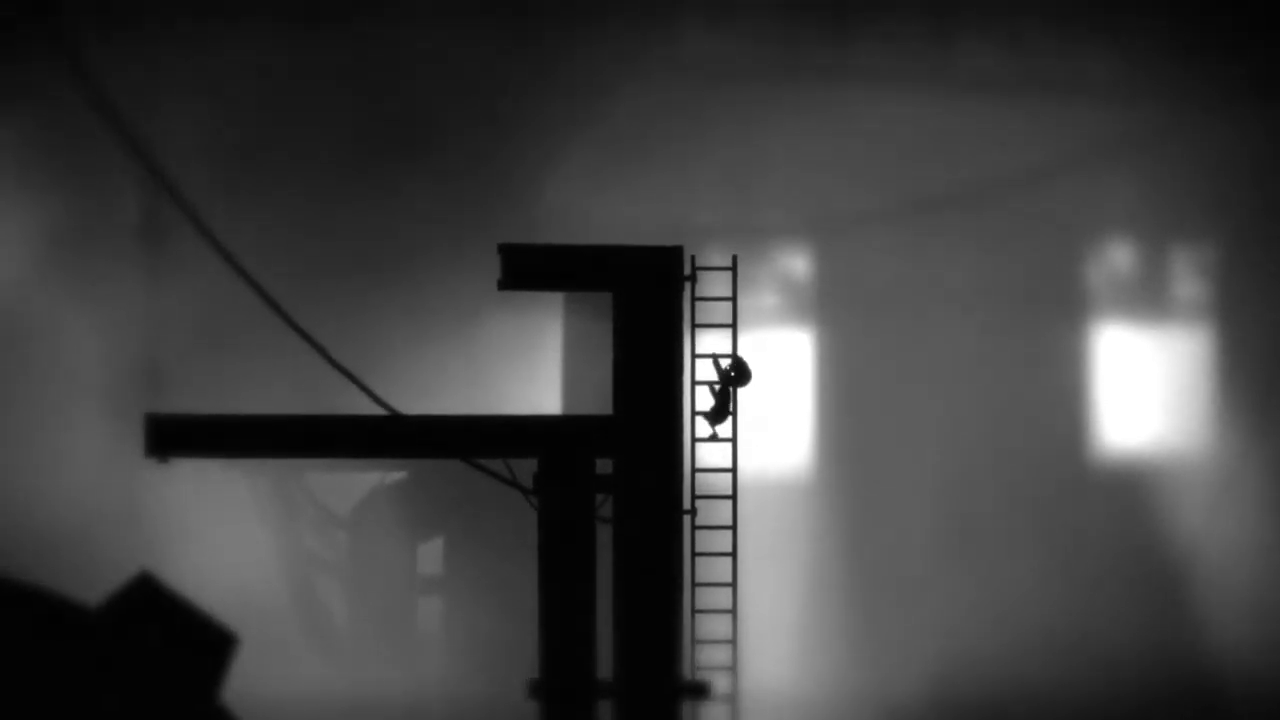
{"action": "key", "text": "Left"}
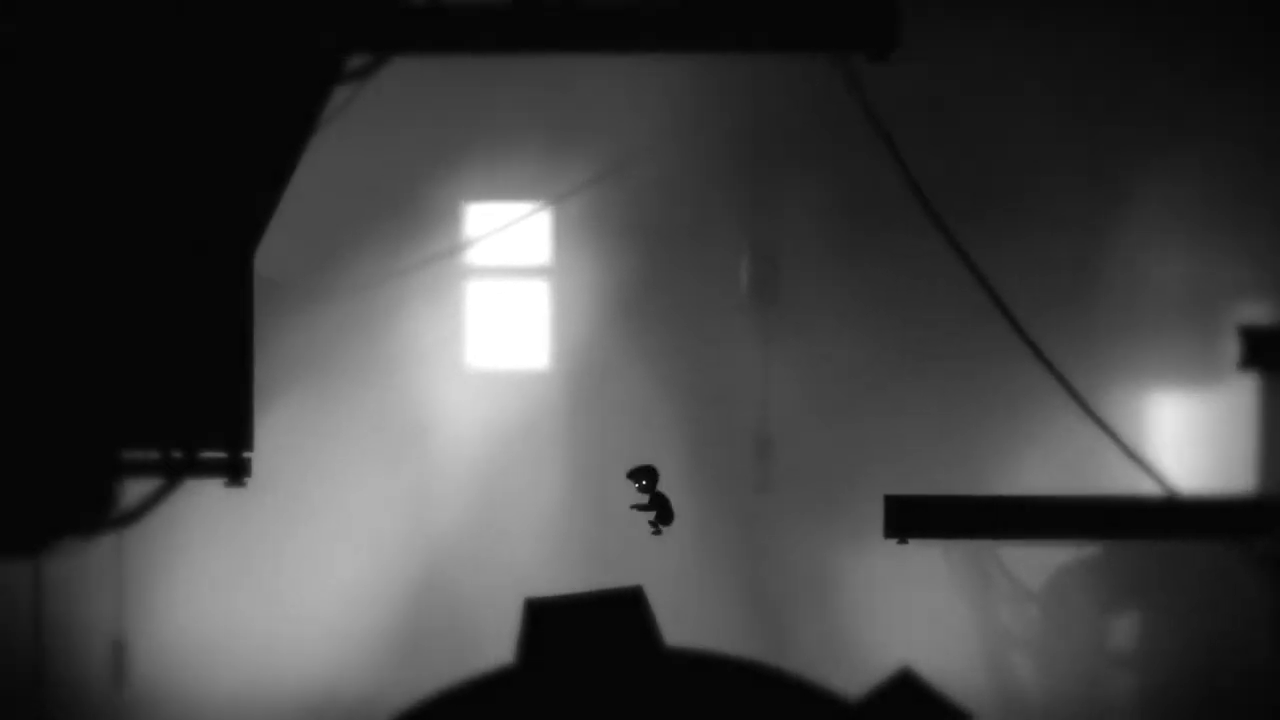
{"action": "key", "text": "Left"}
{"action": "key", "text": "Up"}
{"action": "key", "text": "Left"}
{"action": "key", "text": "Up"}
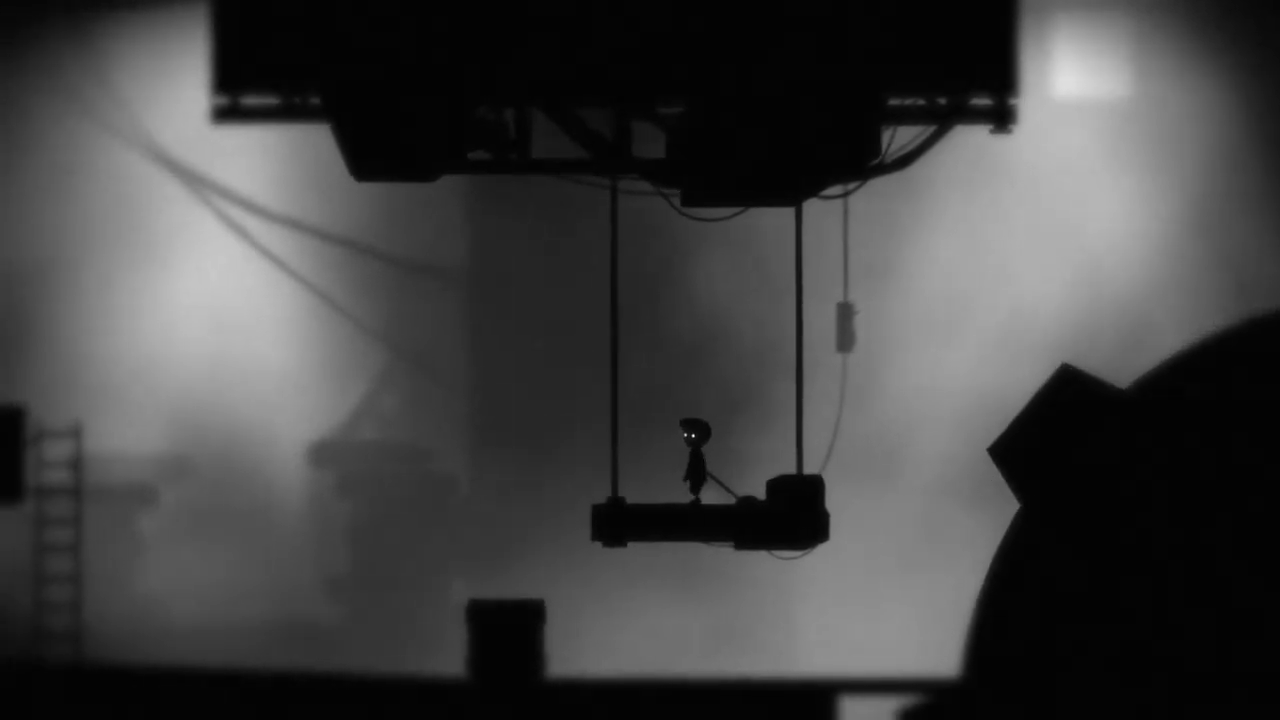
{"action": "key", "text": "ctrl+Left"}
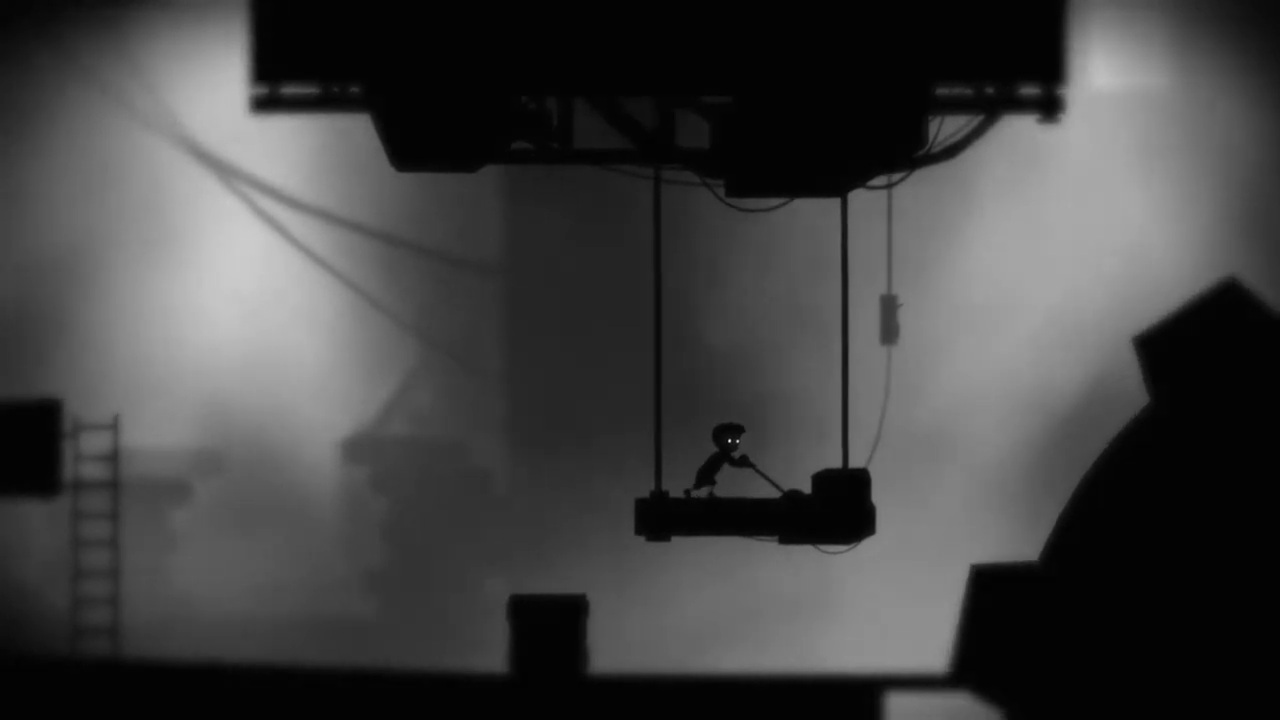
{"action": "key", "text": "Left"}
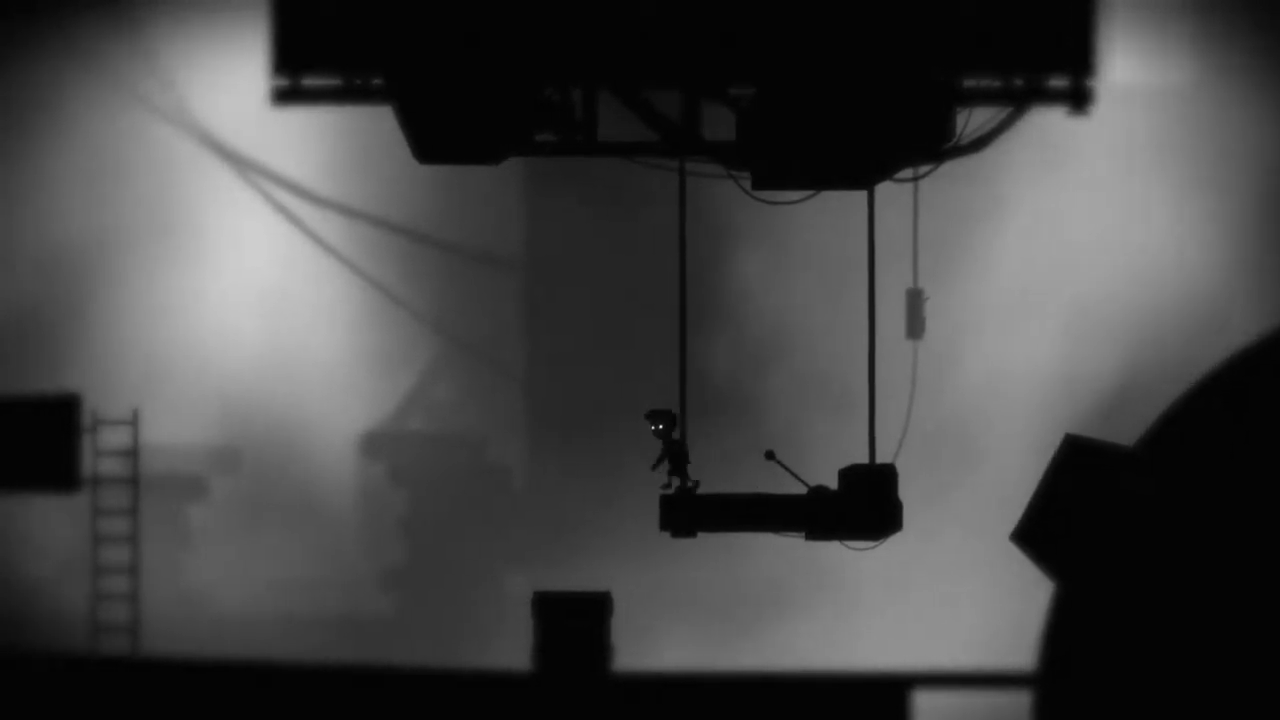
{"action": "key", "text": "Up"}
{"action": "key", "text": "Left"}
{"action": "key", "text": "Left"}
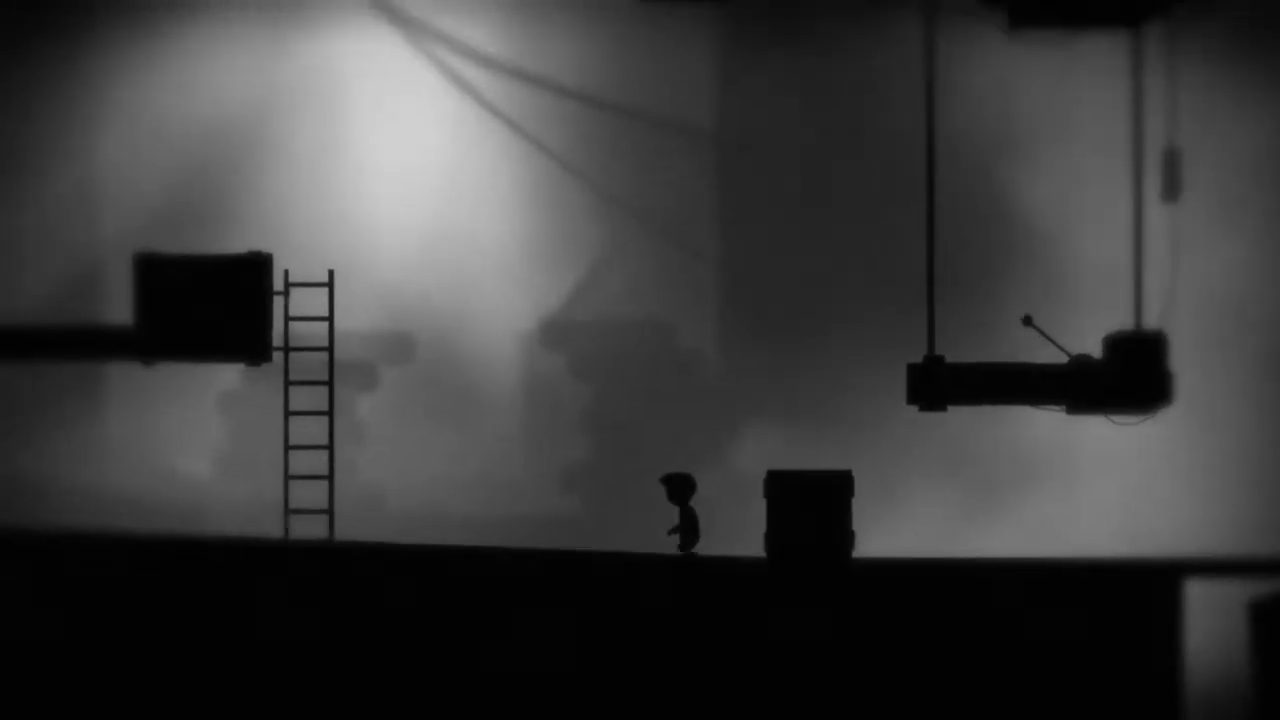
{"action": "key", "text": "ctrl+Right"}
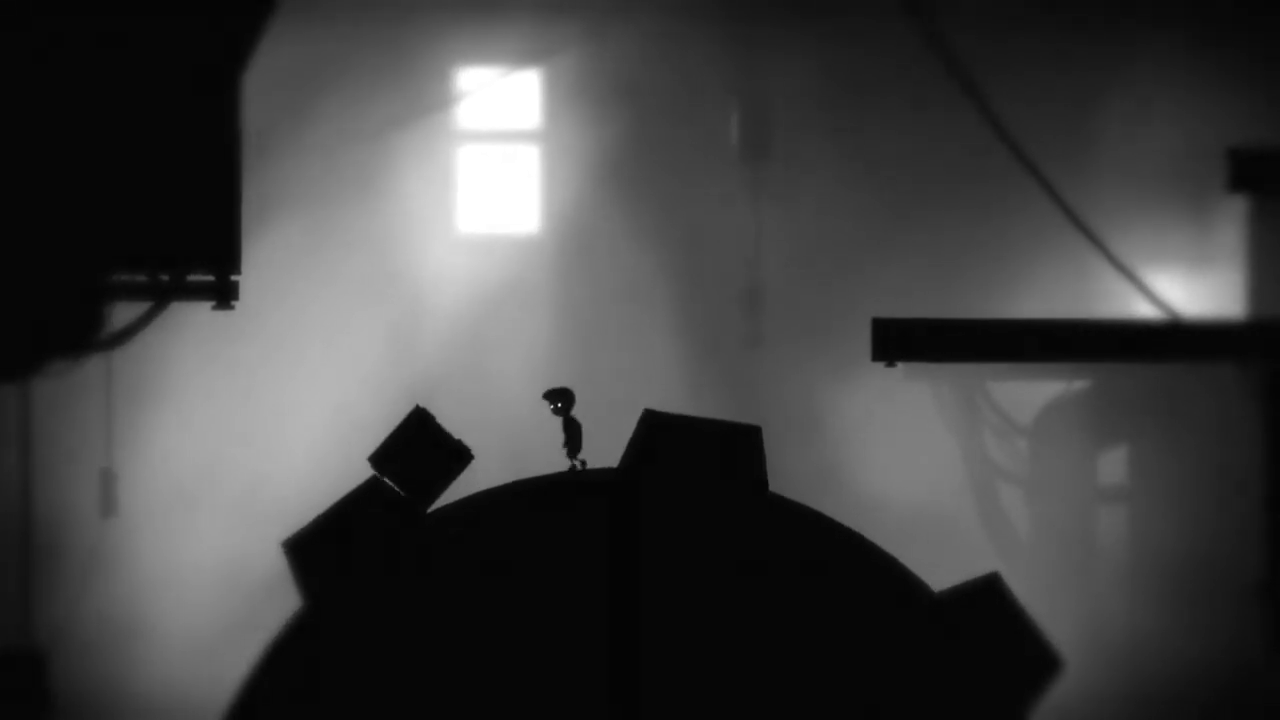
{"action": "key", "text": "Right"}
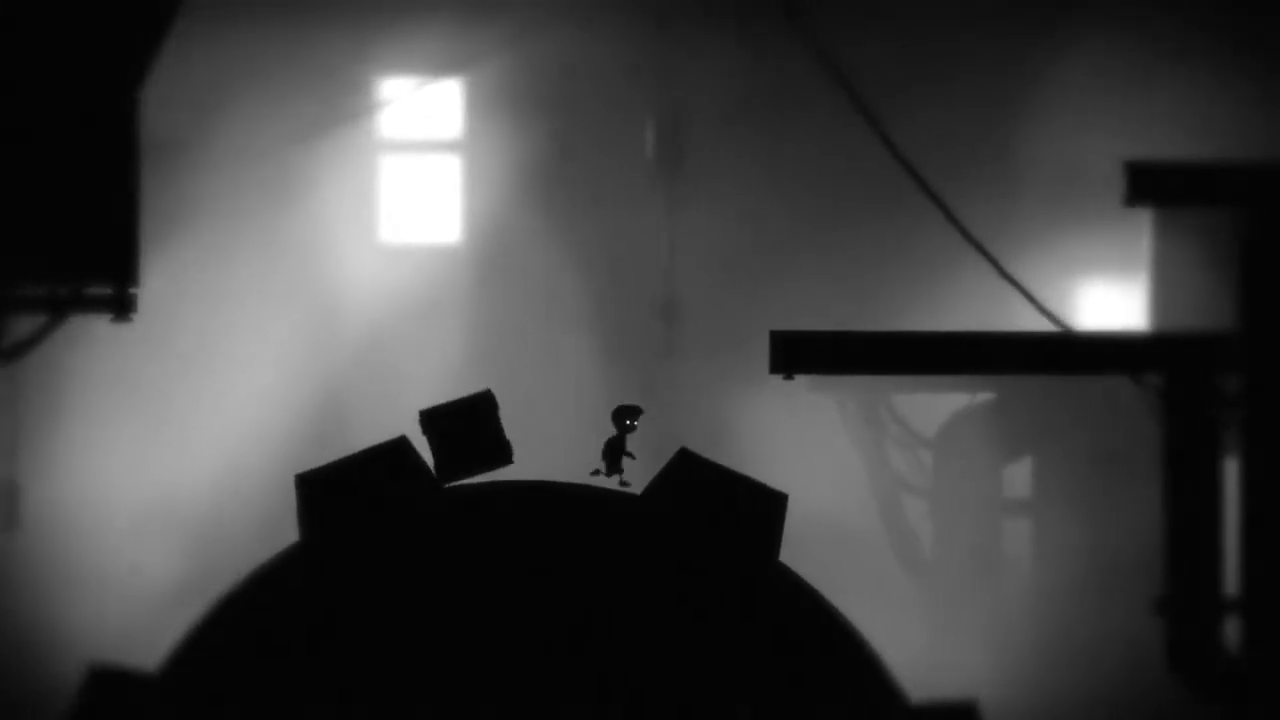
{"action": "key", "text": "Left"}
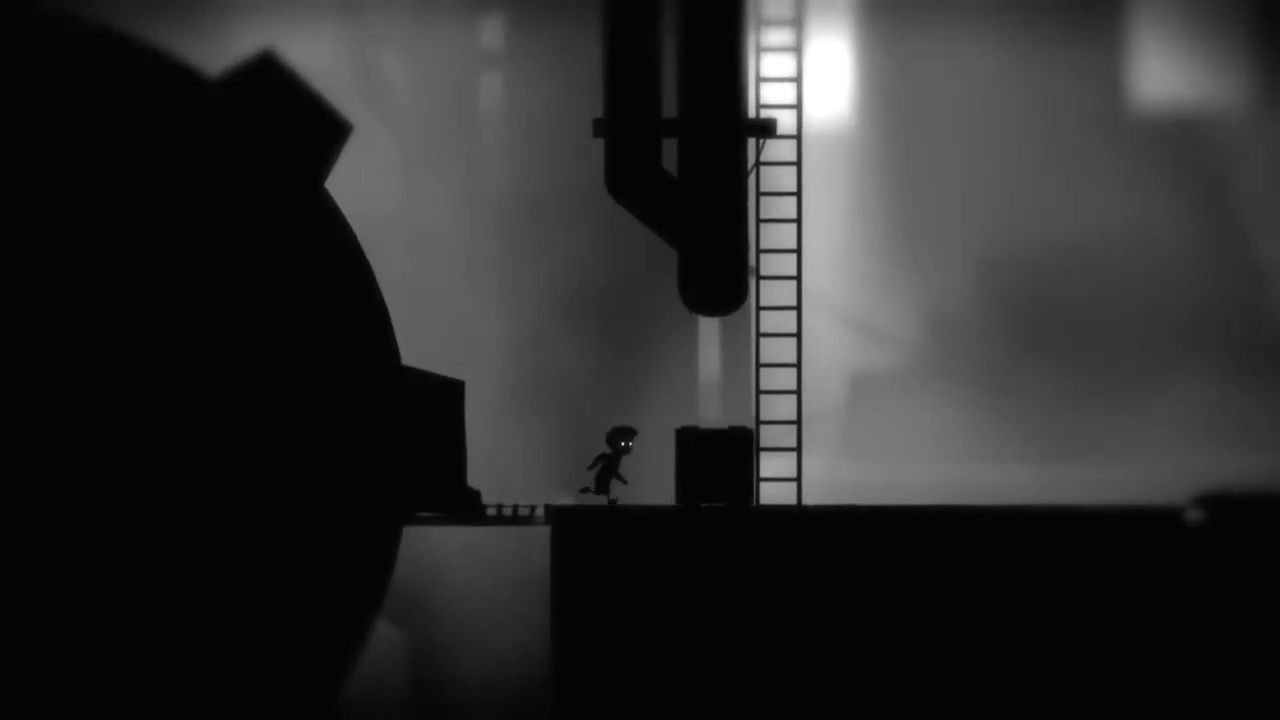
{"action": "key", "text": "Right"}
{"action": "key", "text": "Right"}
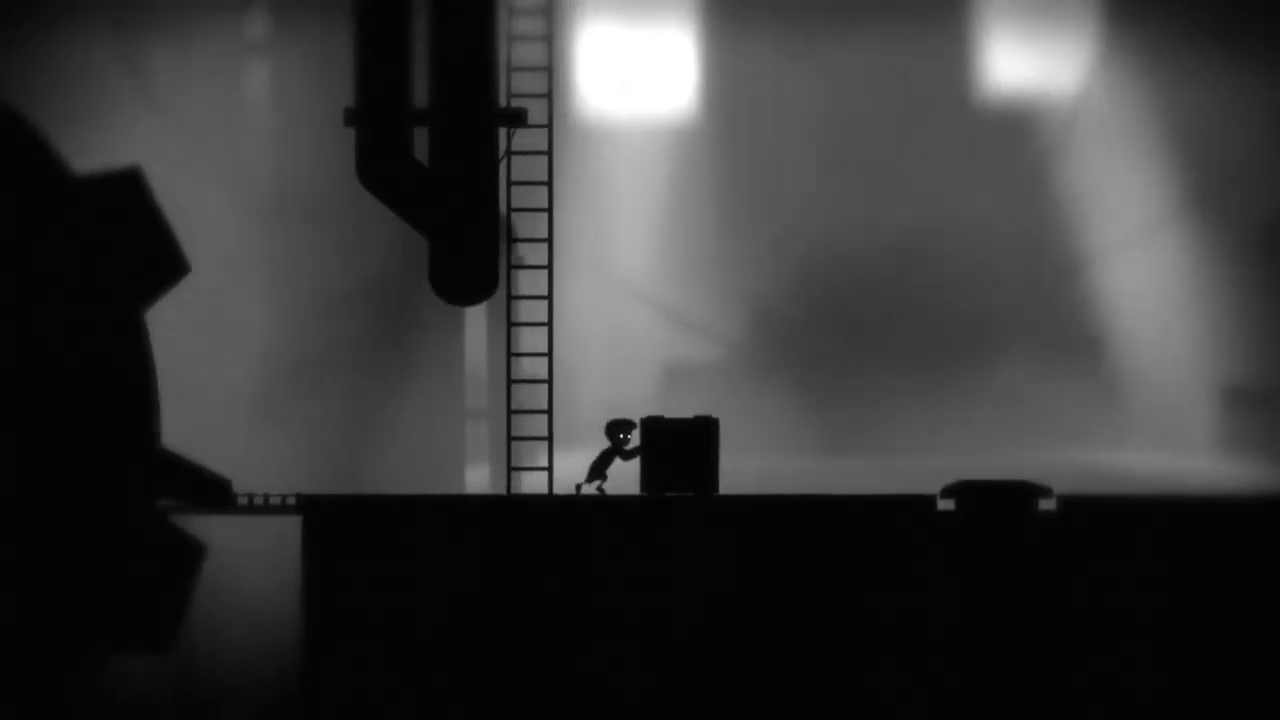
{"action": "key", "text": "Right"}
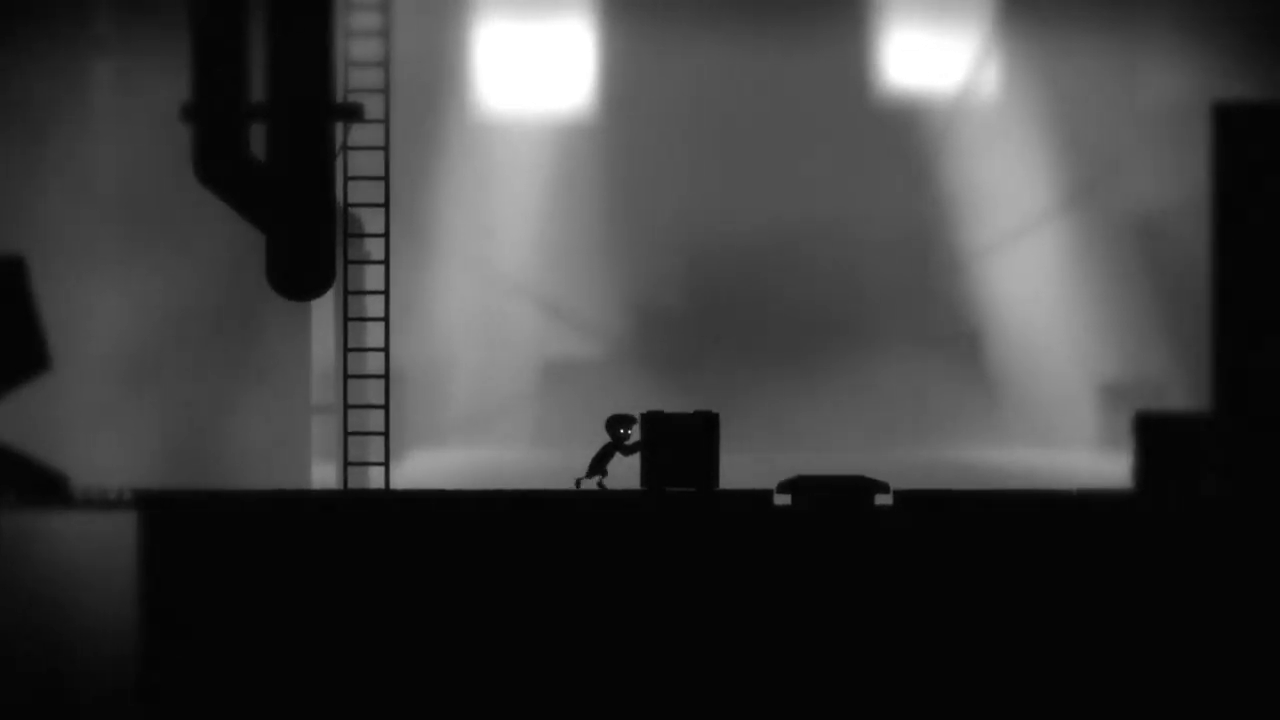
{"action": "key", "text": "Right"}
{"action": "key", "text": "Up"}
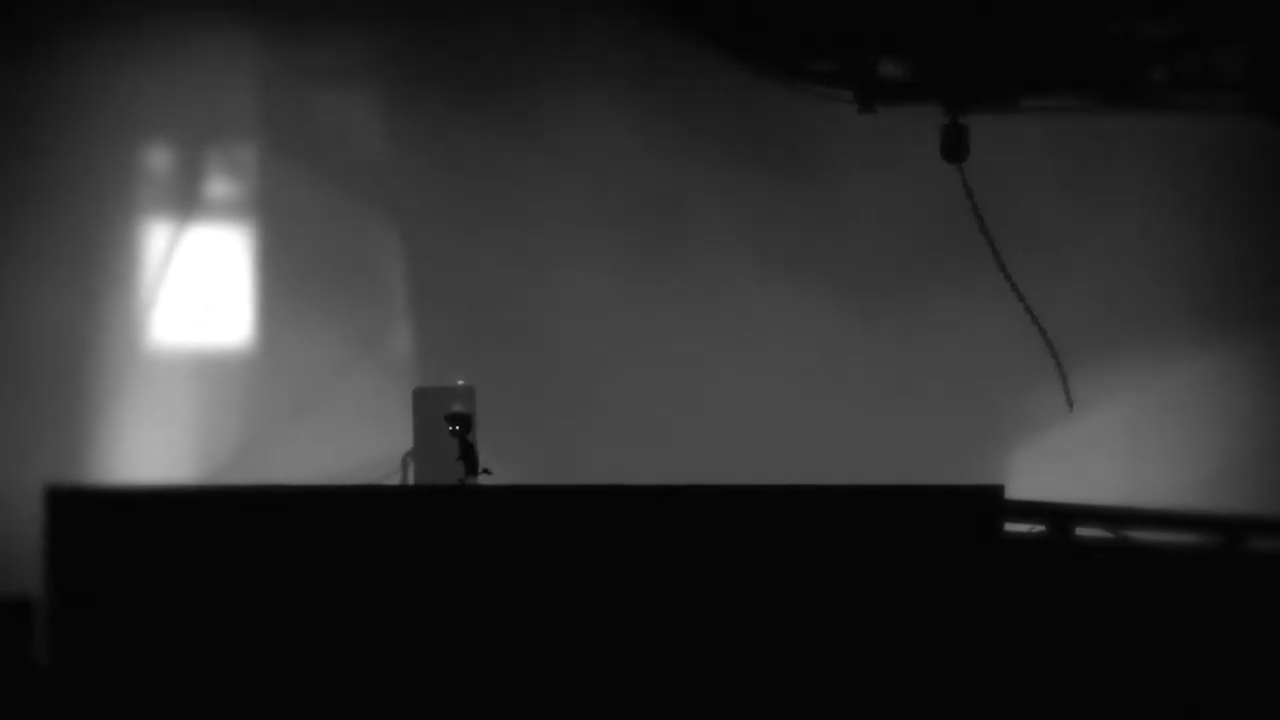
{"action": "key", "text": "Right"}
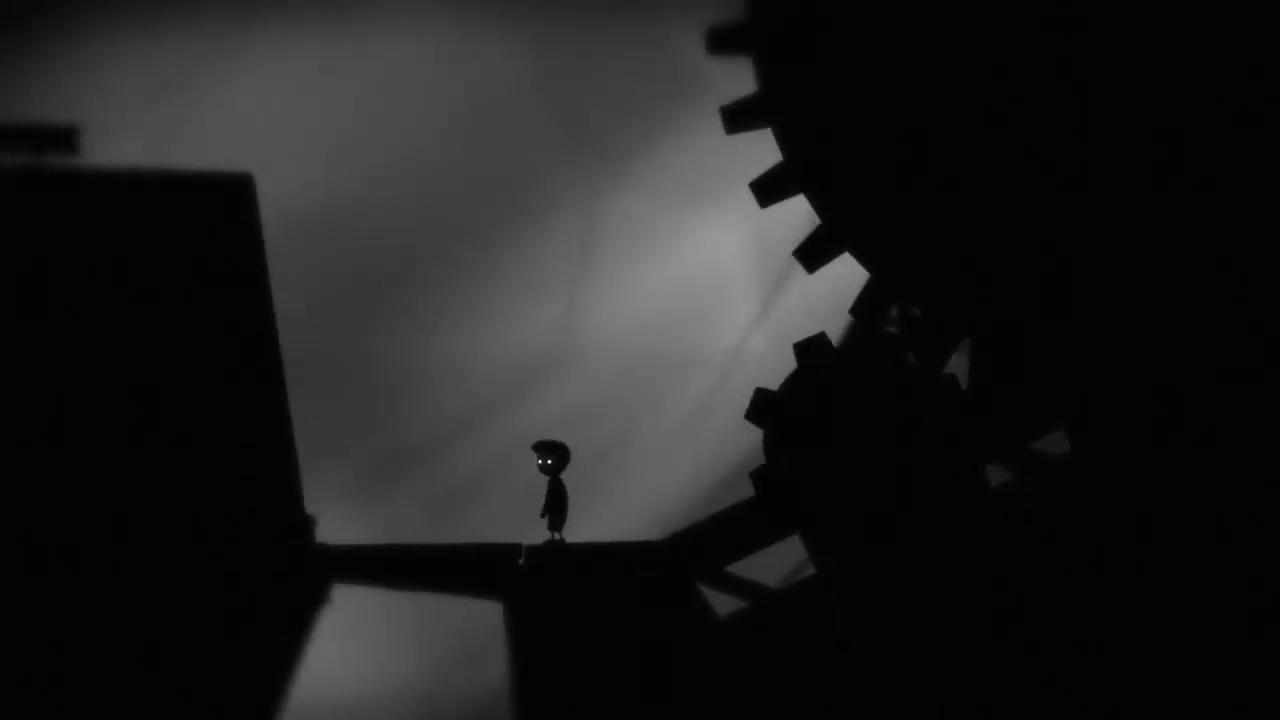
{"action": "key", "text": "Left"}
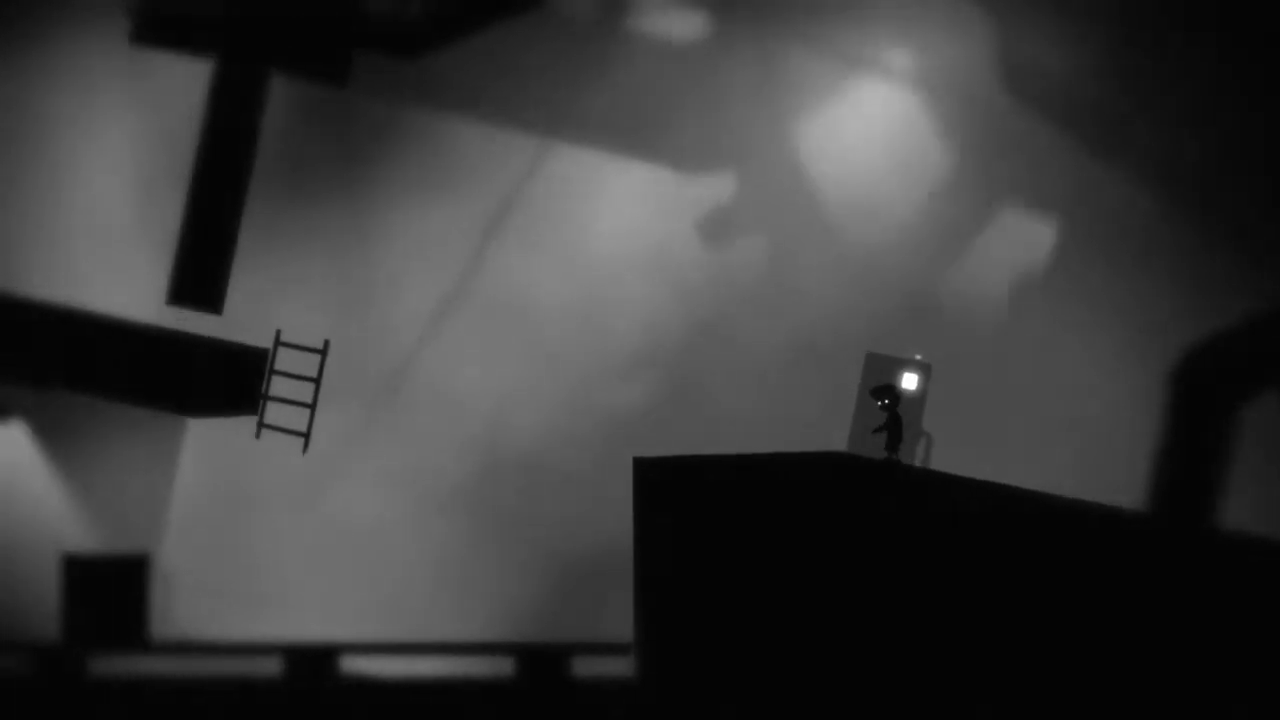
{"action": "key", "text": "Left"}
{"action": "key", "text": "ctrl+Left"}
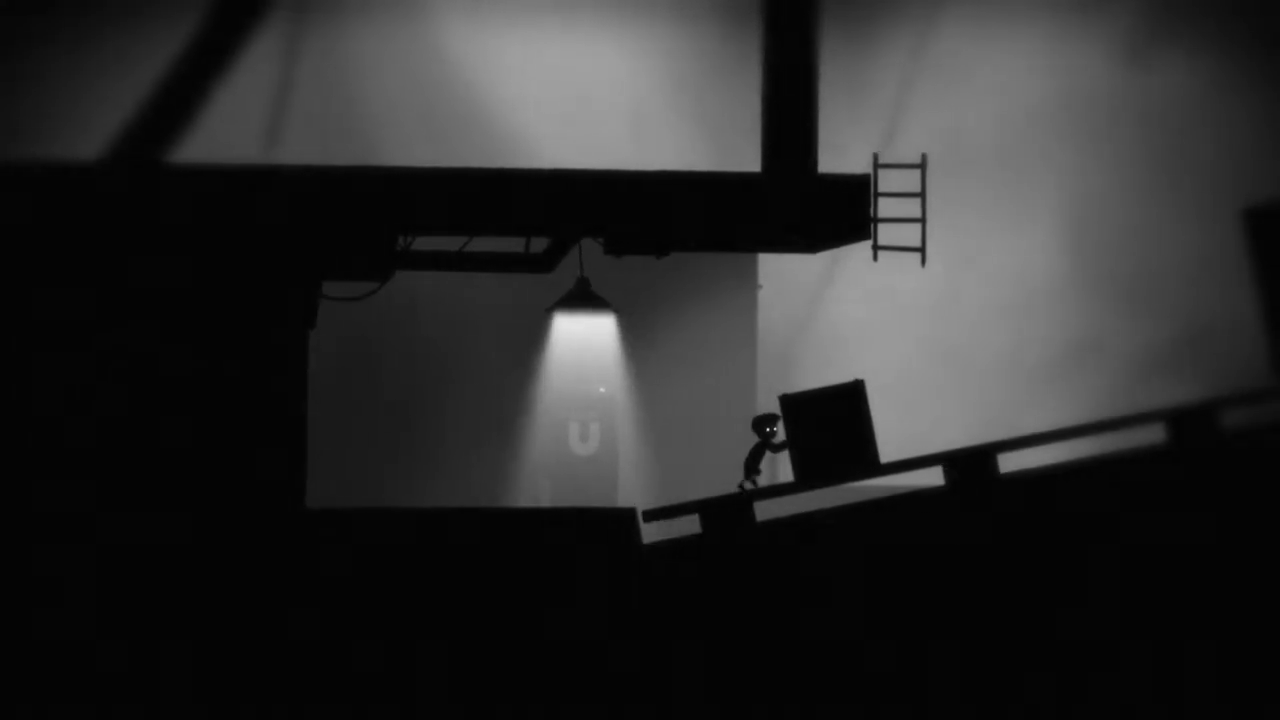
{"action": "key", "text": "Right"}
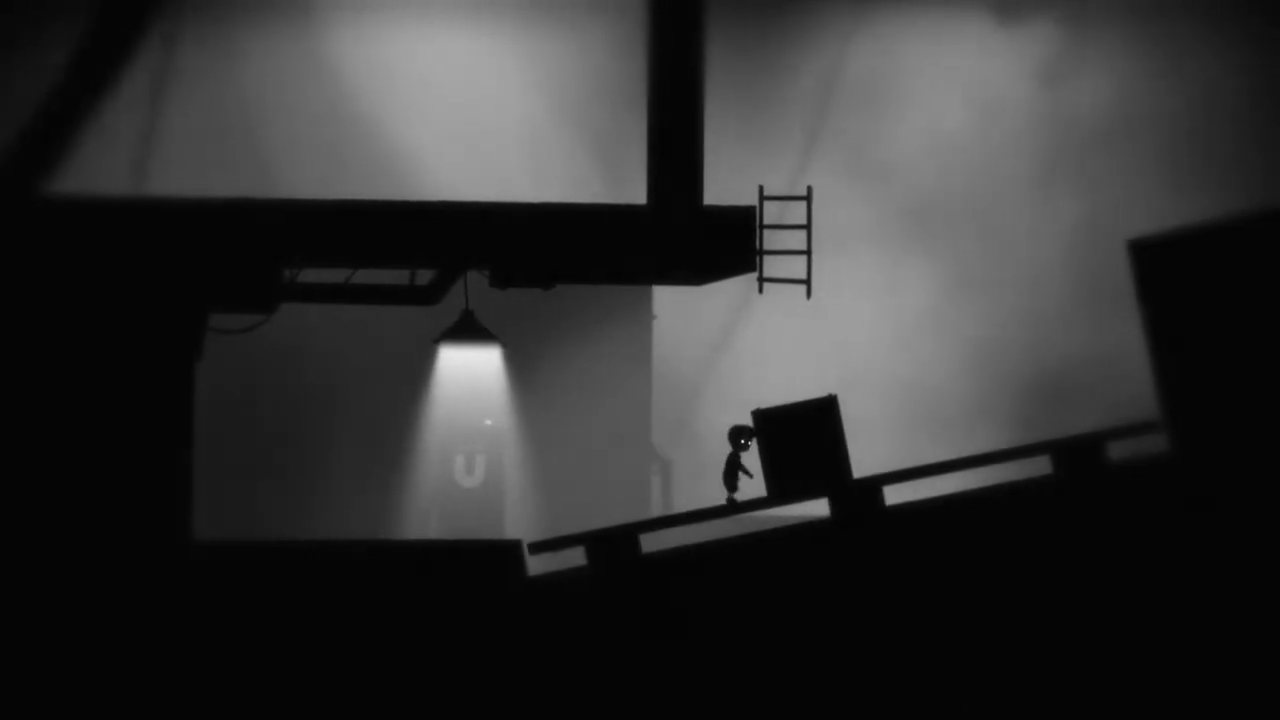
{"action": "key", "text": "Right"}
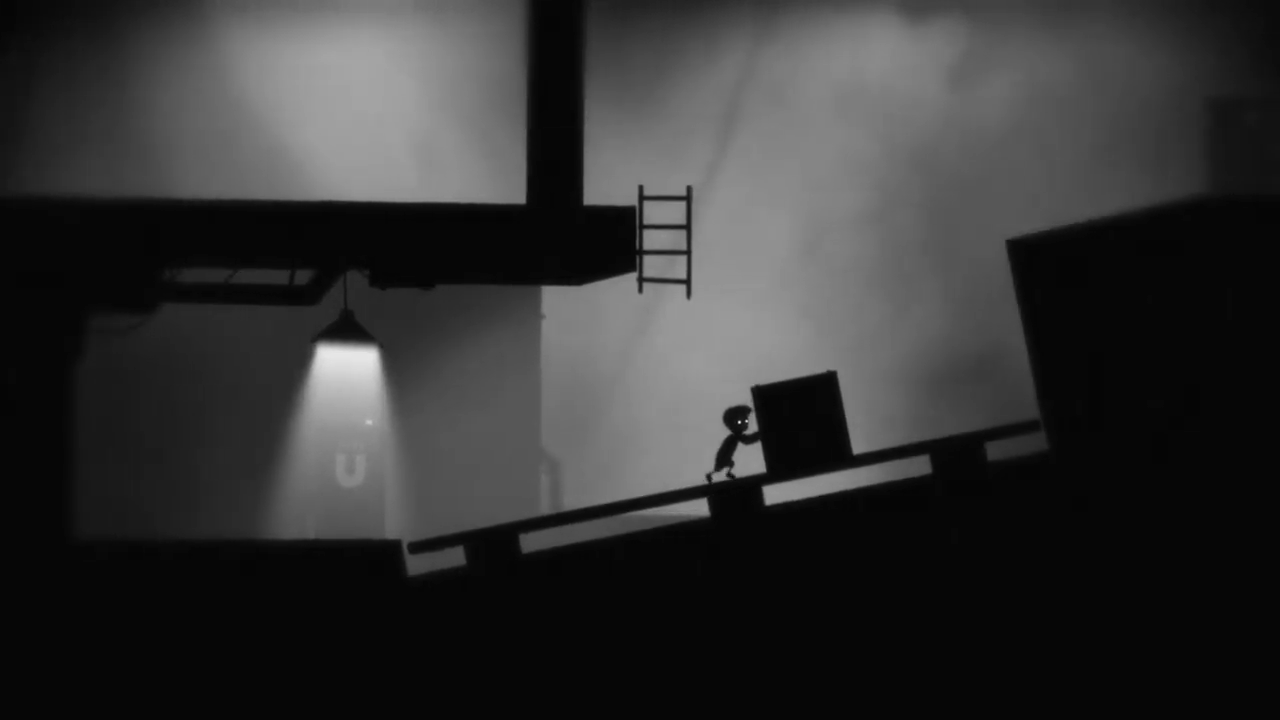
{"action": "key", "text": "Right"}
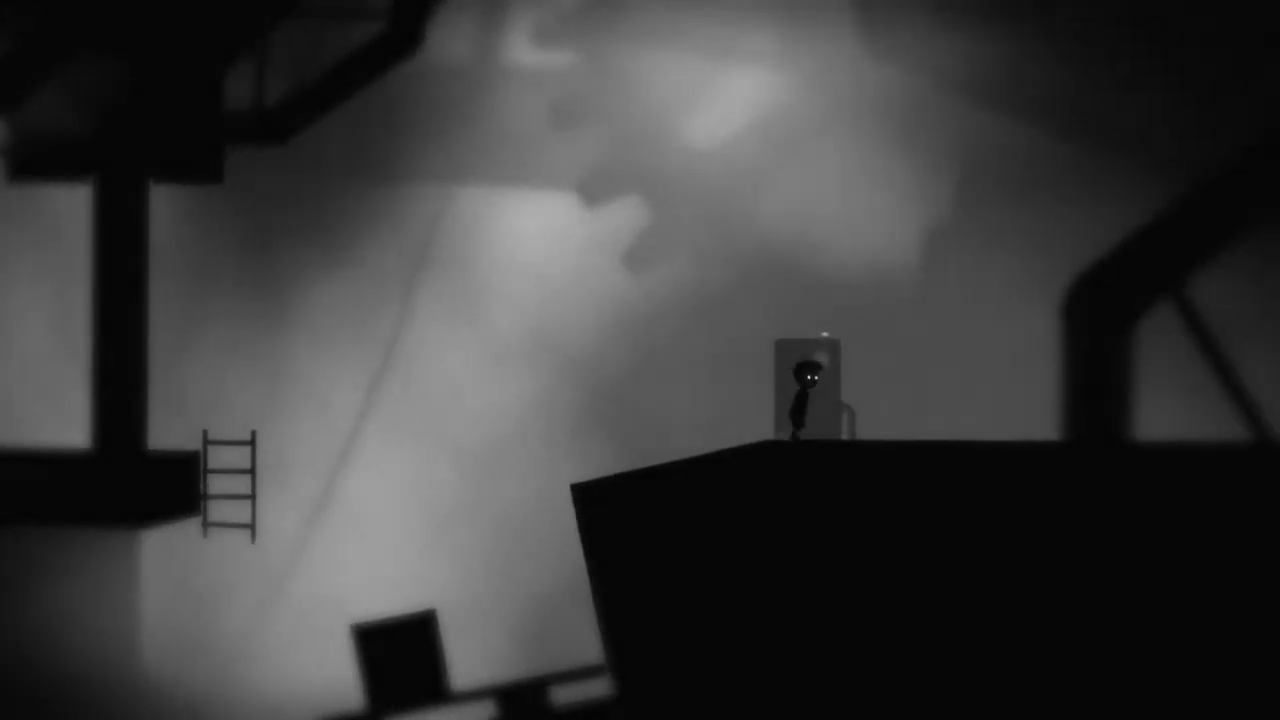
{"action": "key", "text": "Left"}
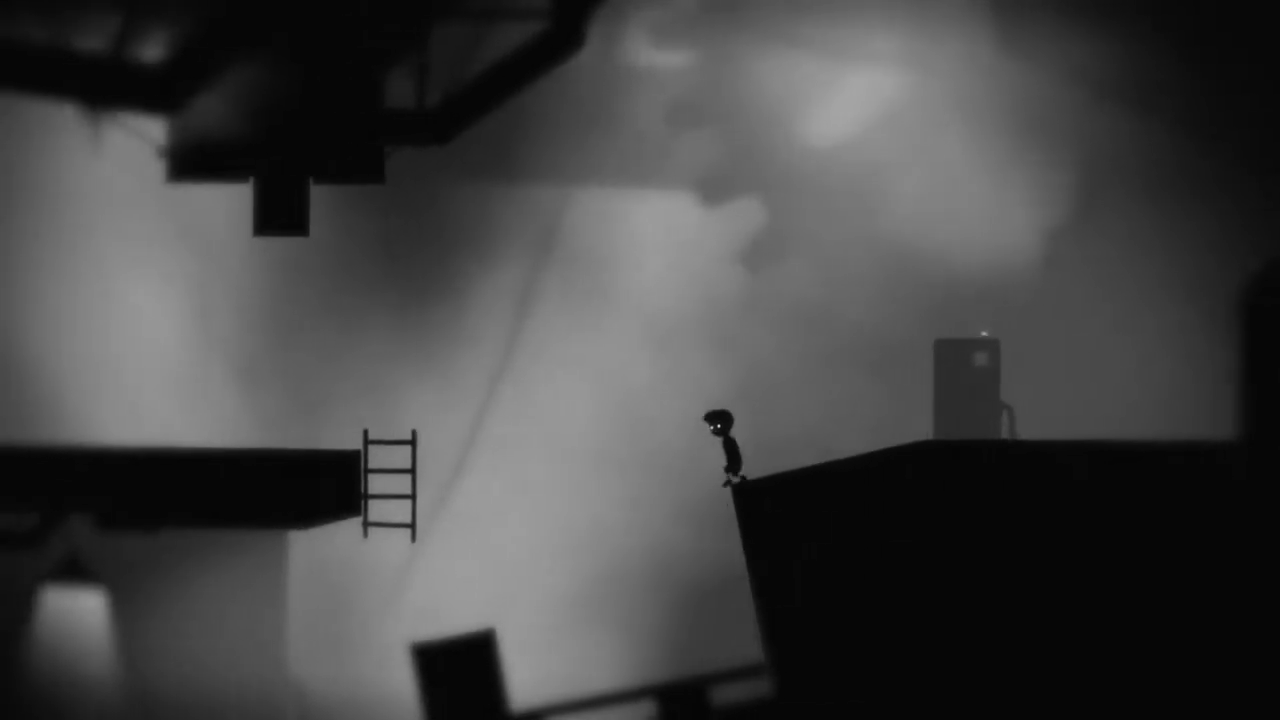
{"action": "key", "text": "Up"}
{"action": "key", "text": "Left"}
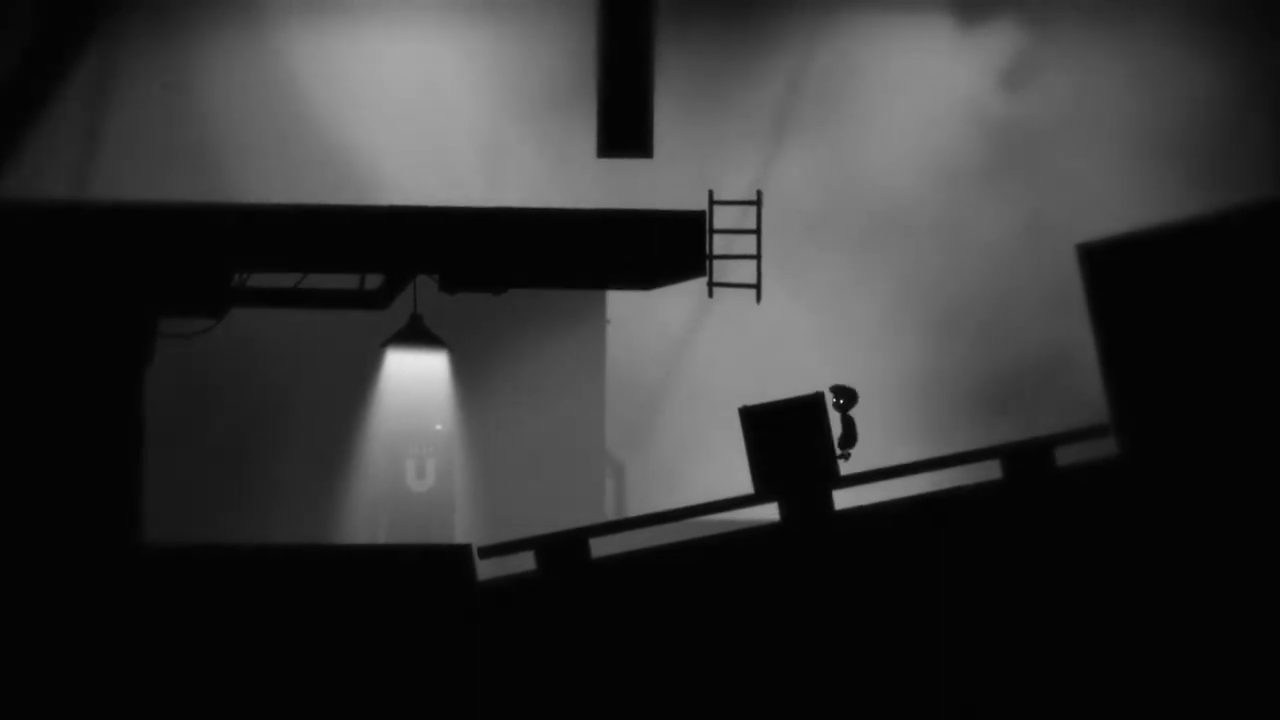
{"action": "key", "text": "Up"}
{"action": "key", "text": "Left"}
{"action": "key", "text": "Up"}
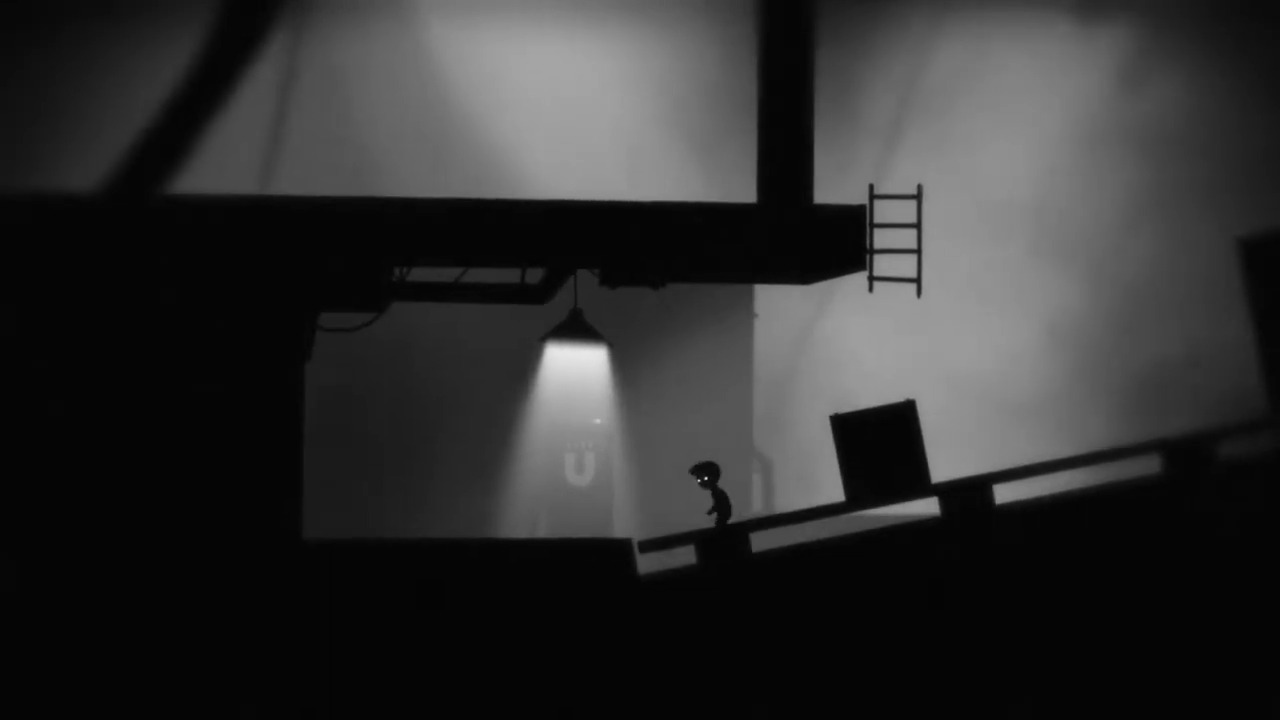
{"action": "key", "text": "Left"}
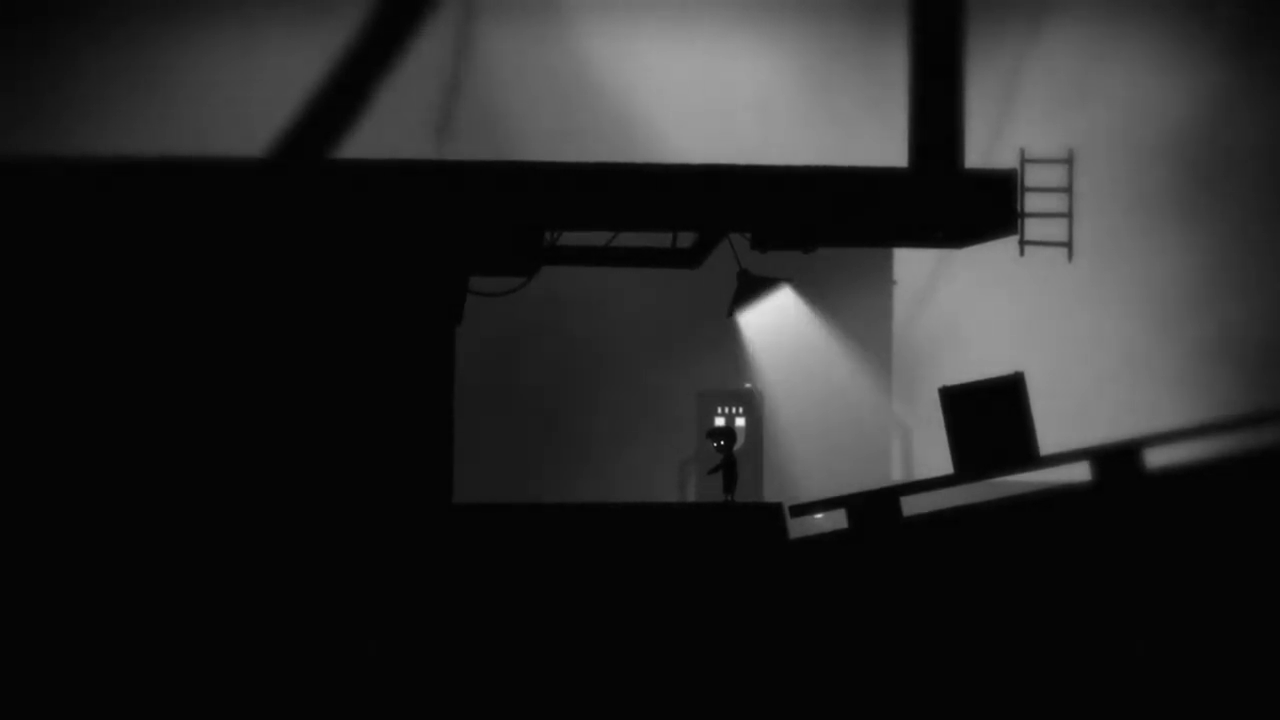
{"action": "key", "text": "Right"}
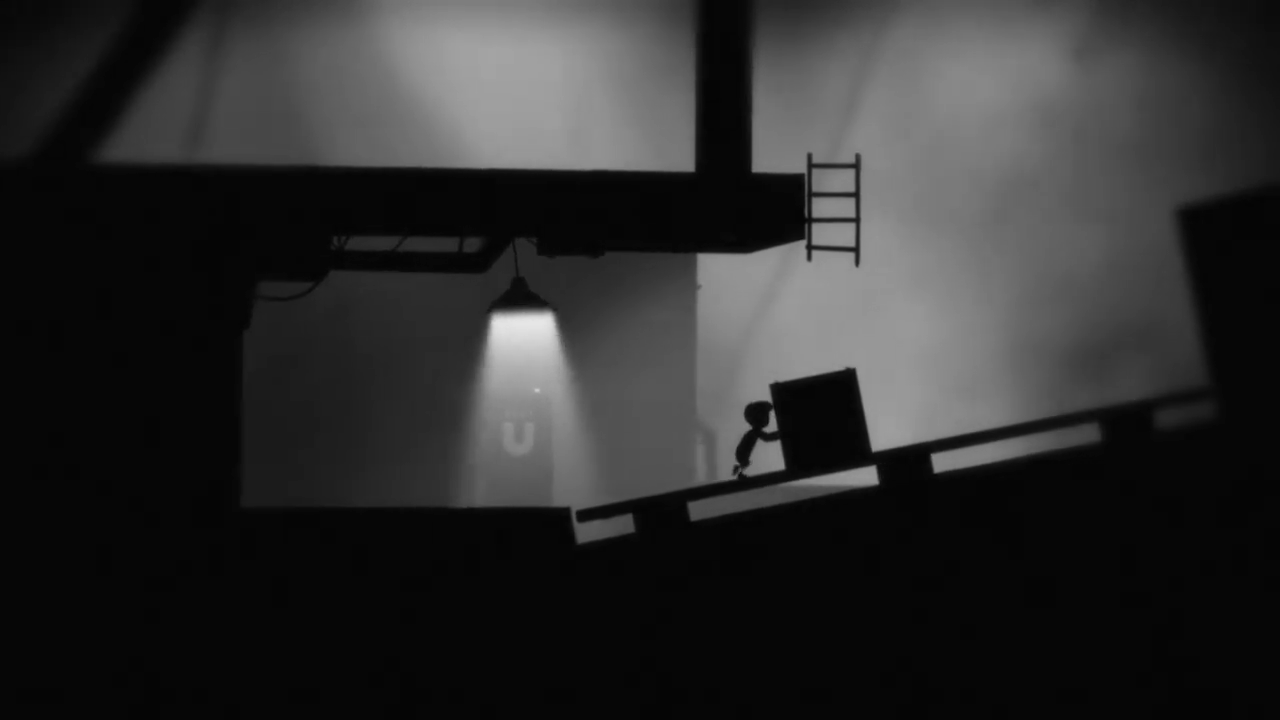
{"action": "key", "text": "Right"}
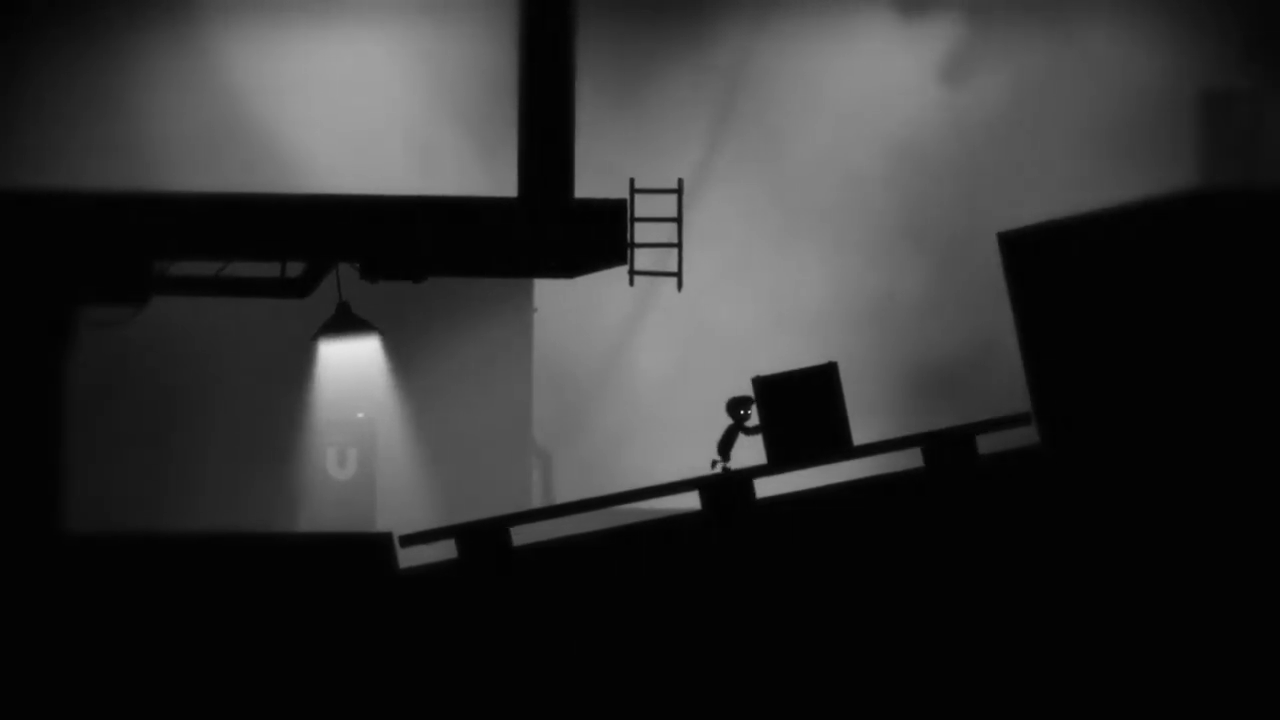
{"action": "key", "text": "Right"}
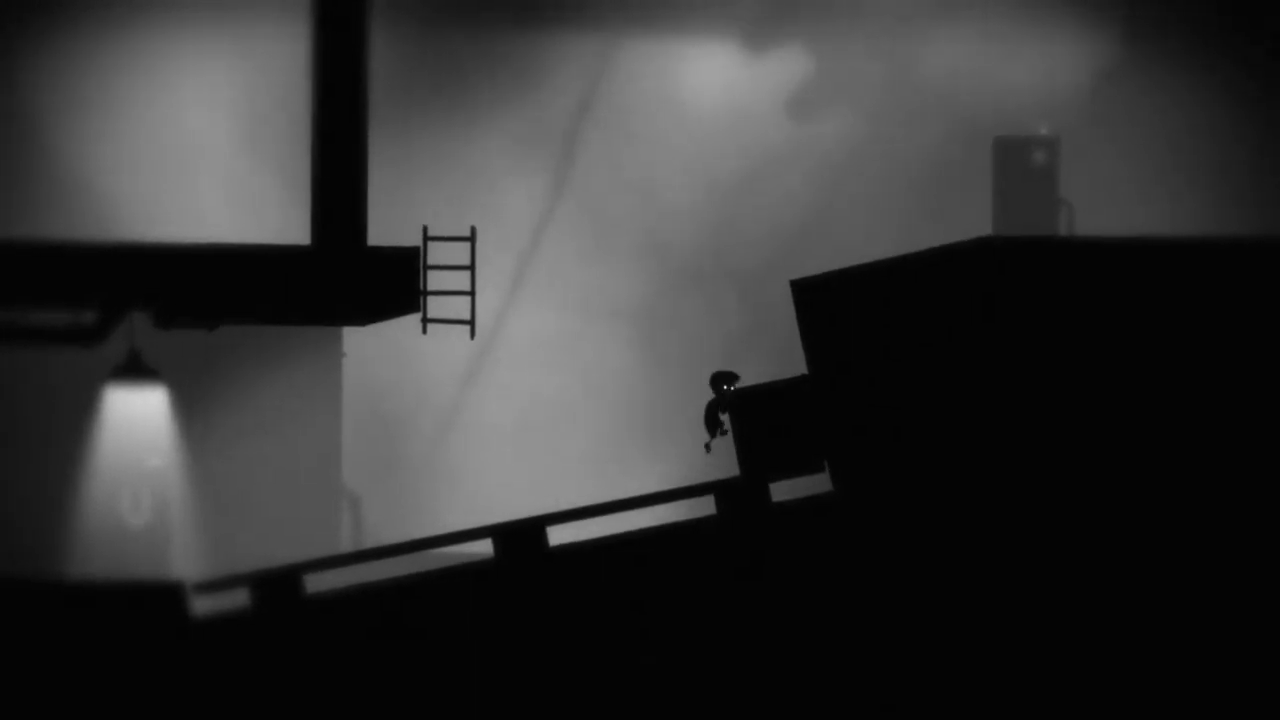
{"action": "key", "text": "Right"}
{"action": "key", "text": "Up"}
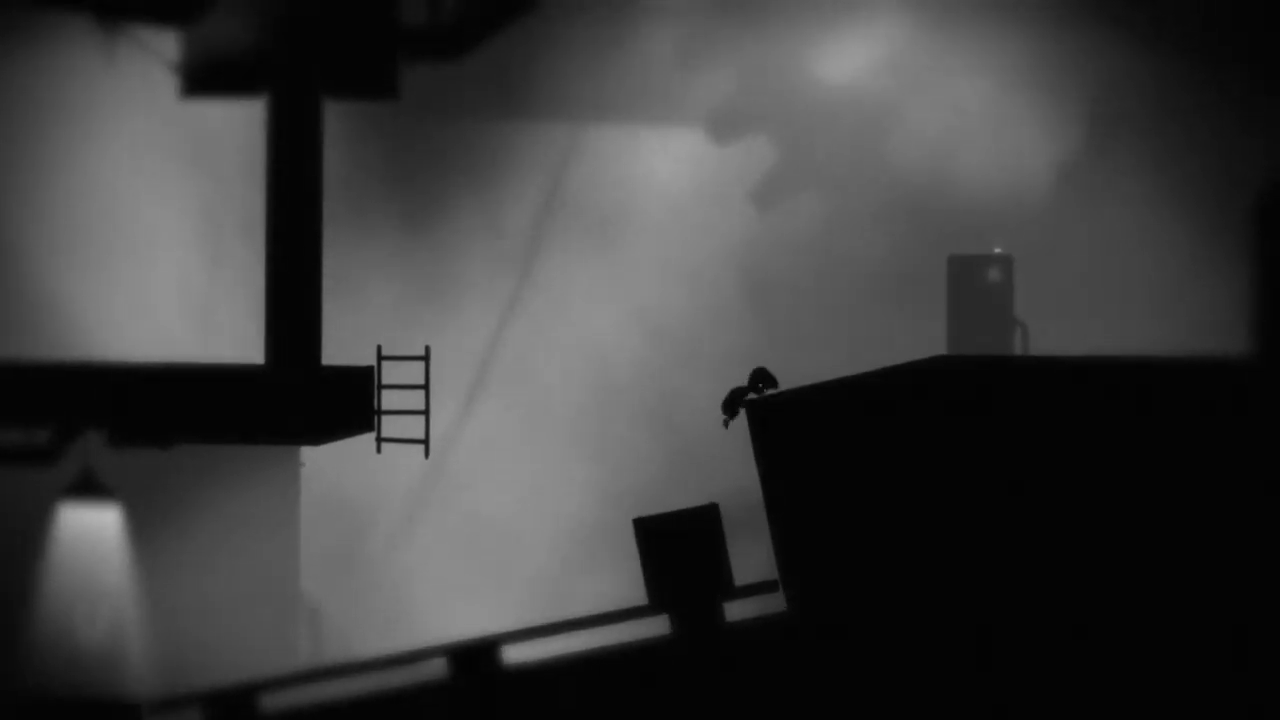
{"action": "key", "text": "Right"}
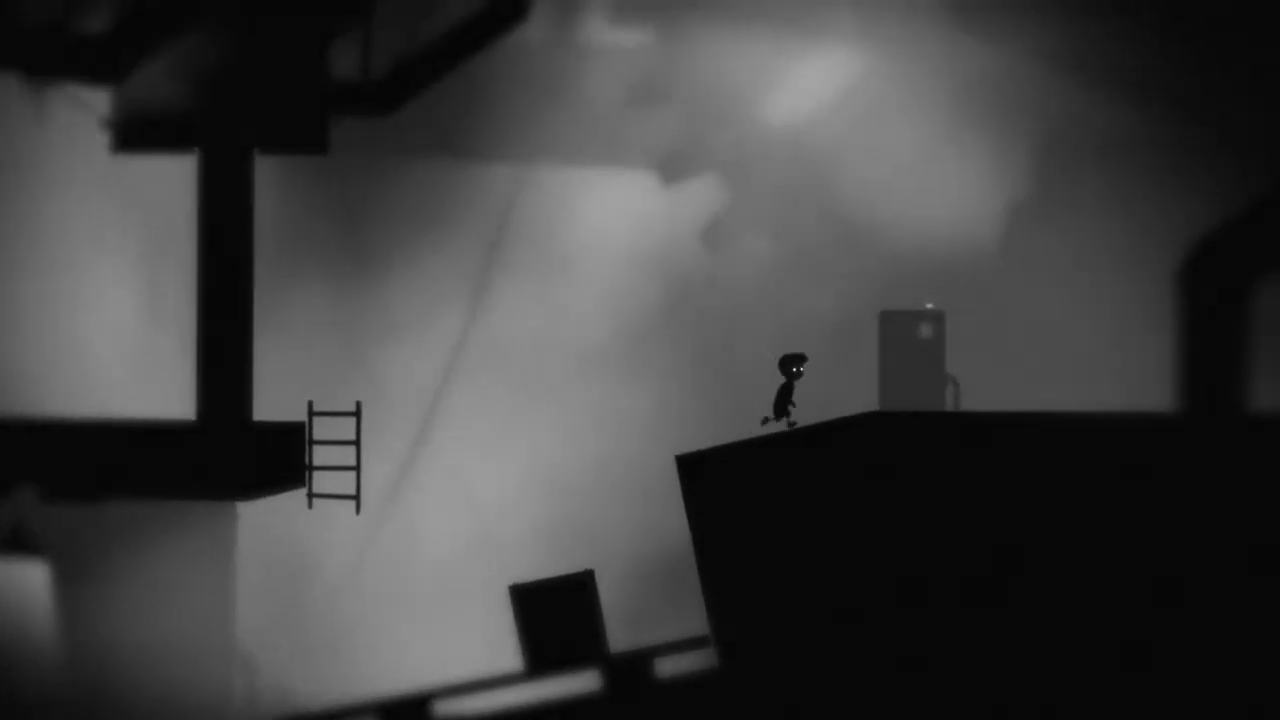
{"action": "key", "text": "Right"}
{"action": "key", "text": "ctrl"}
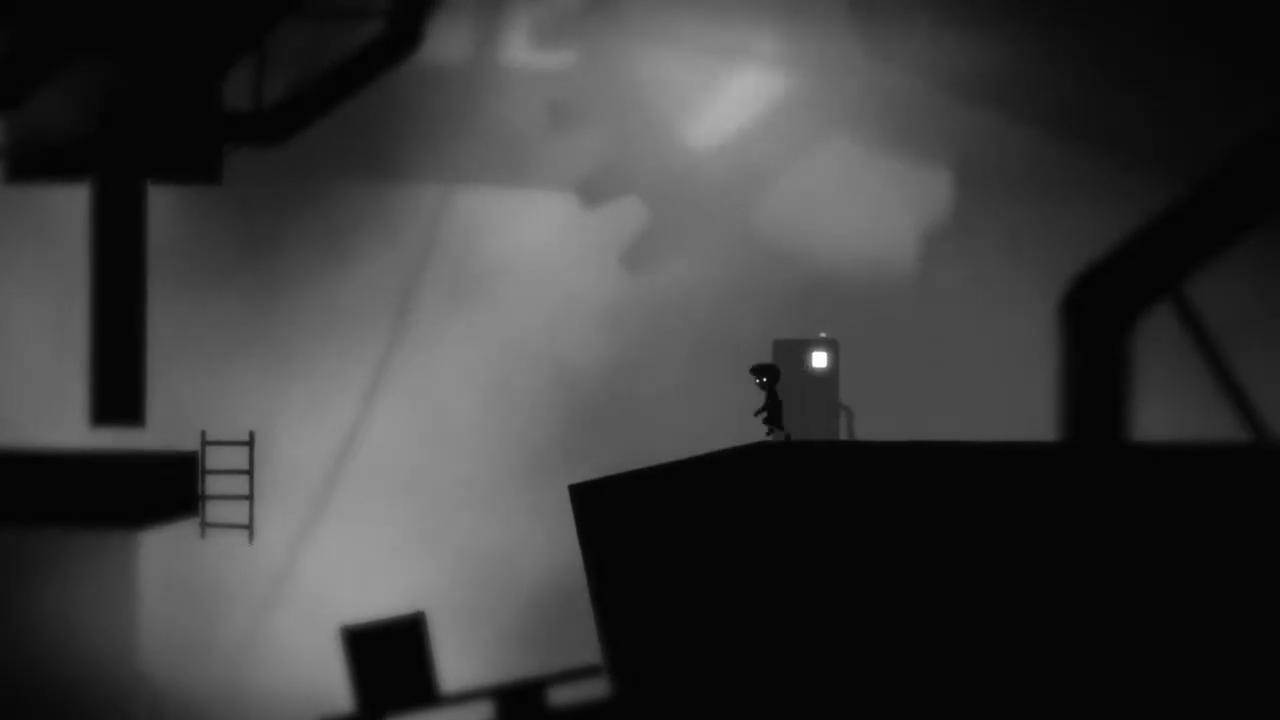
{"action": "key", "text": "Left"}
{"action": "key", "text": "Left"}
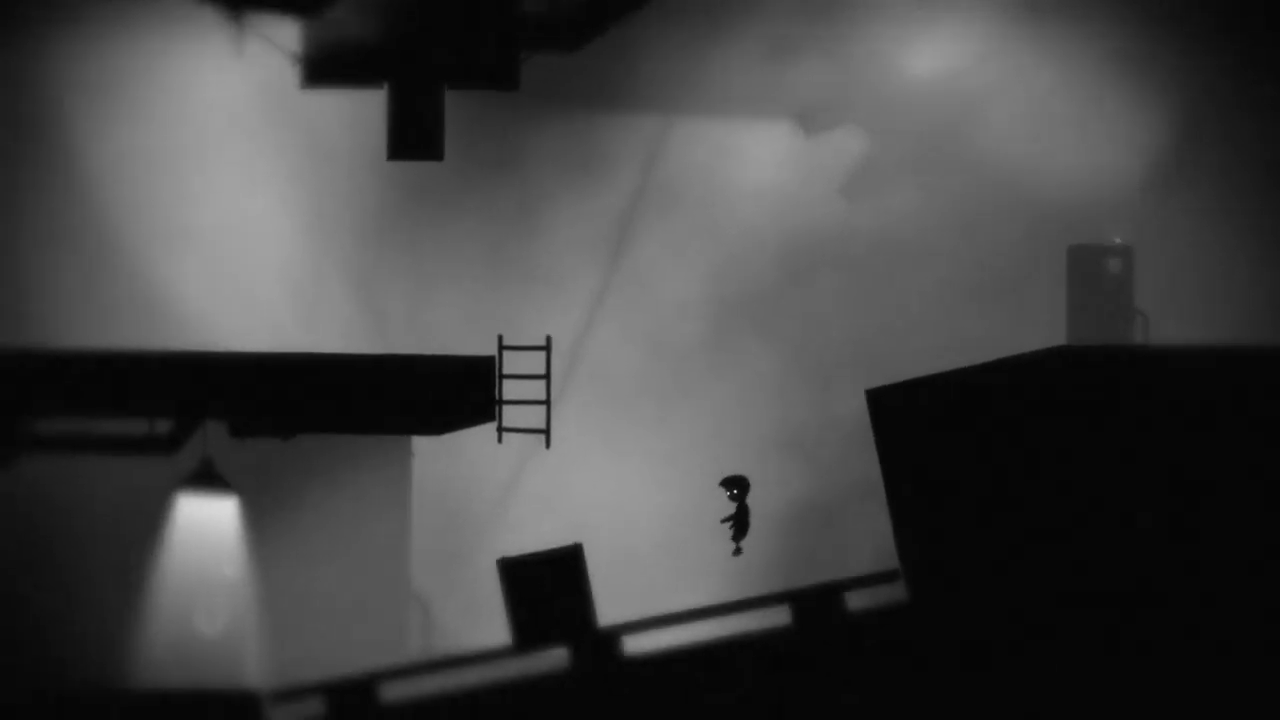
{"action": "key", "text": "Left"}
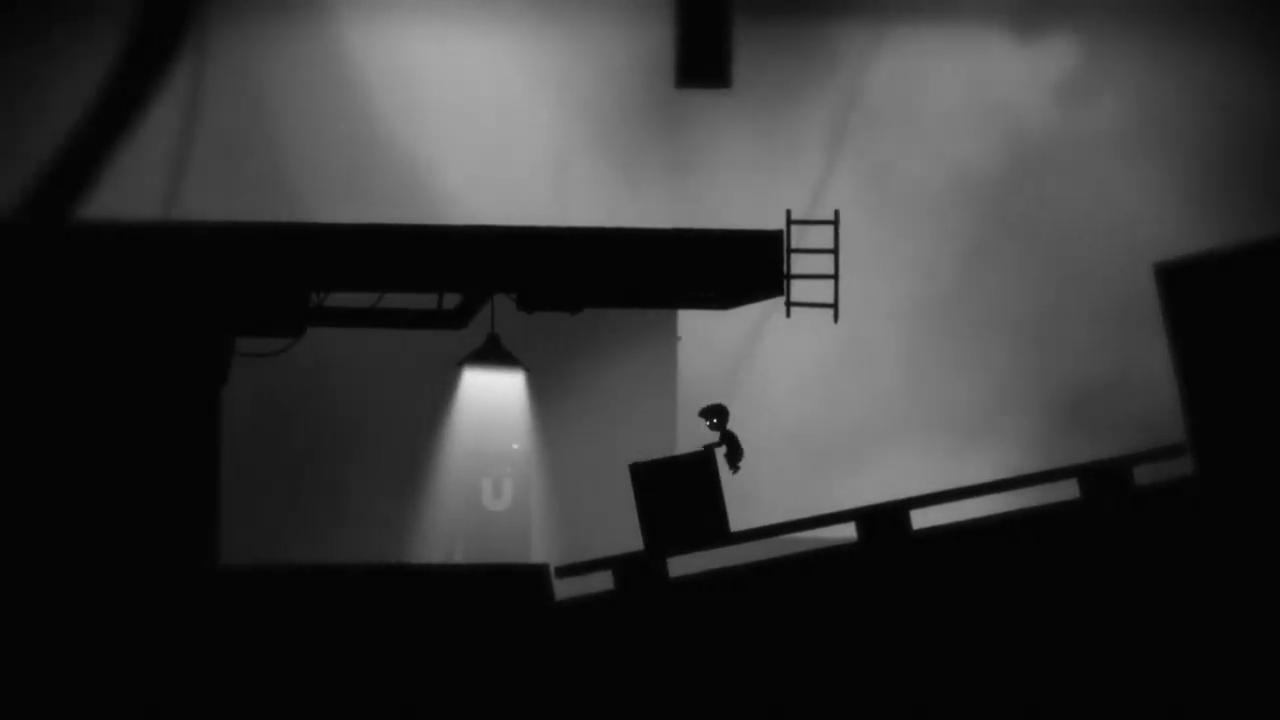
{"action": "key", "text": "Up"}
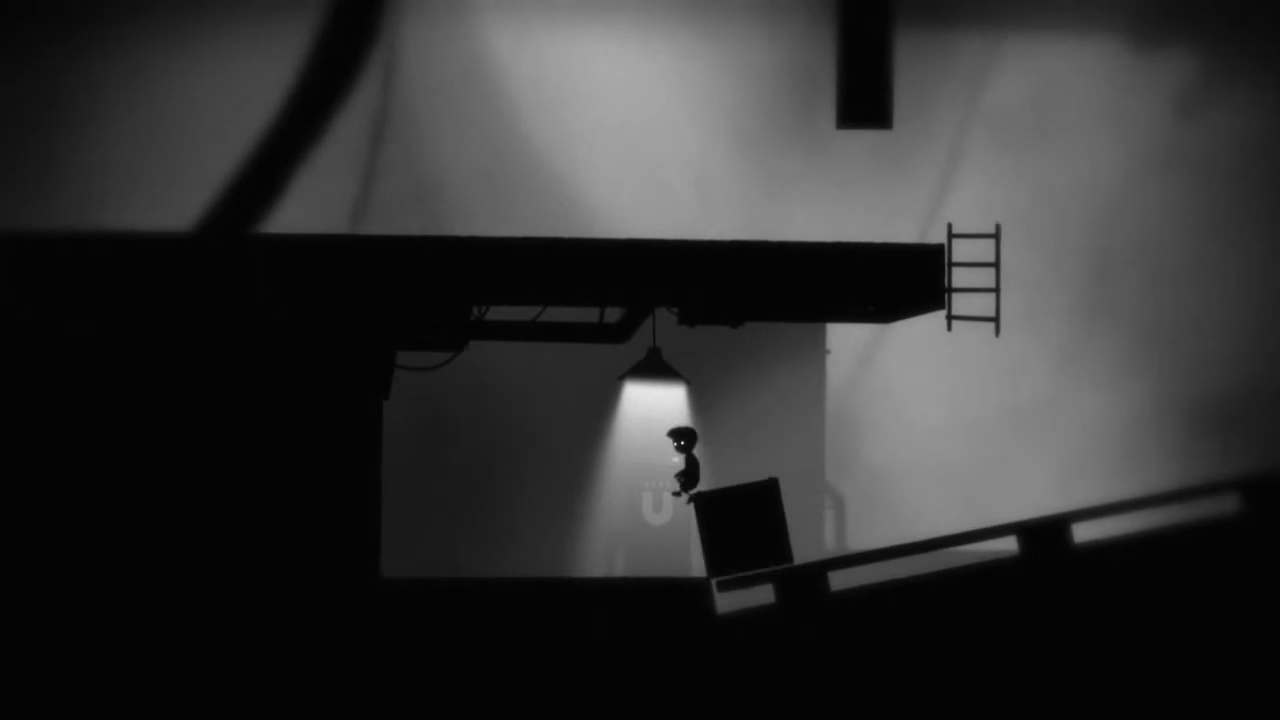
{"action": "key", "text": "Left"}
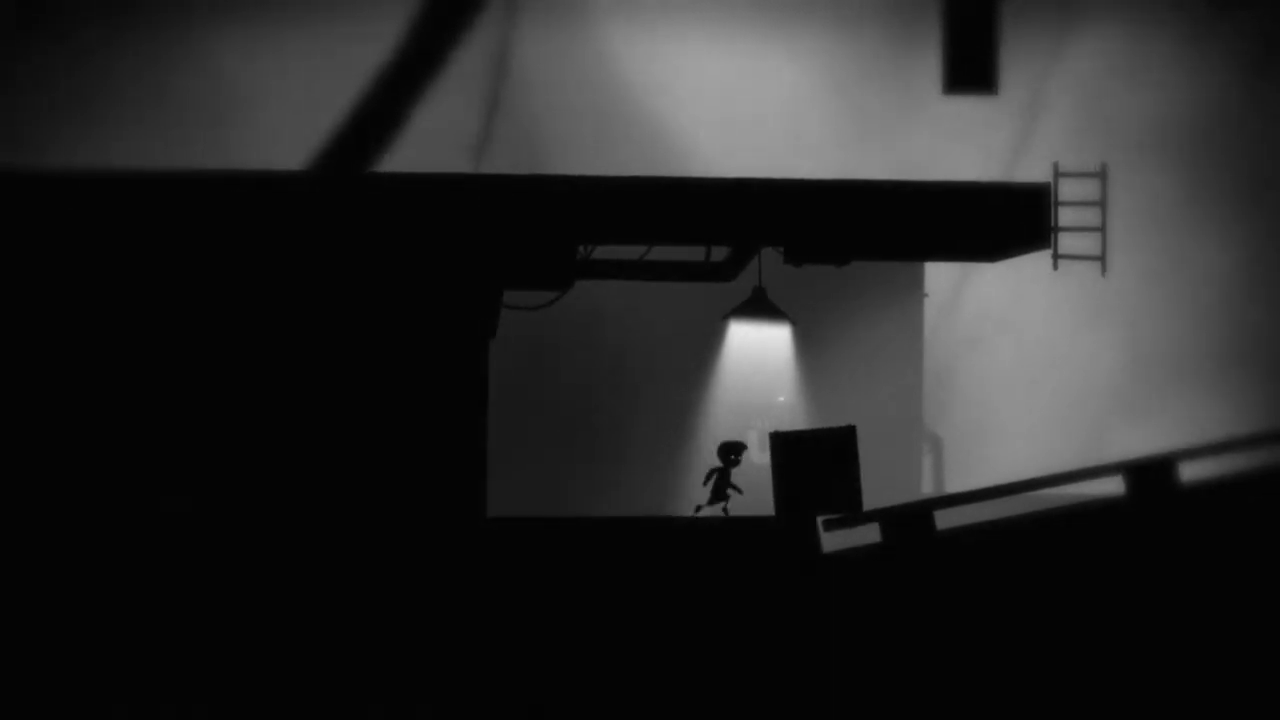
{"action": "key", "text": "ctrl+Right"}
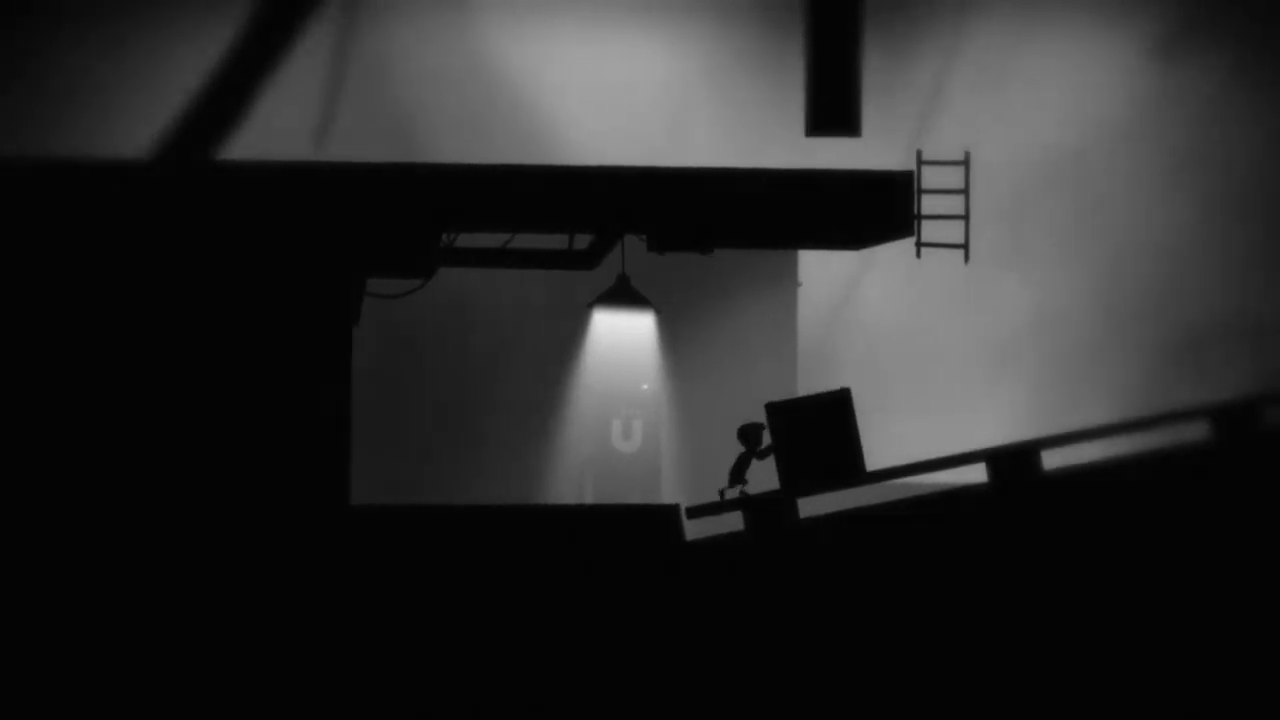
{"action": "key", "text": "ctrl+Right"}
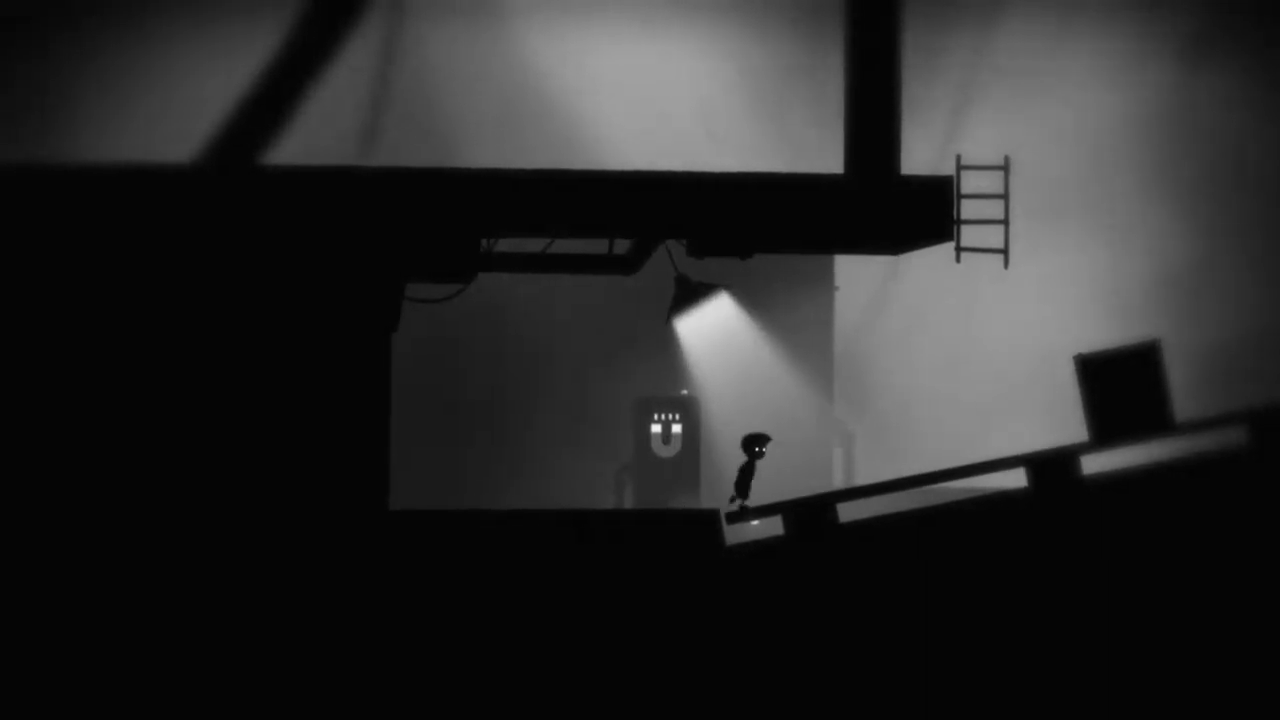
{"action": "key", "text": "Right"}
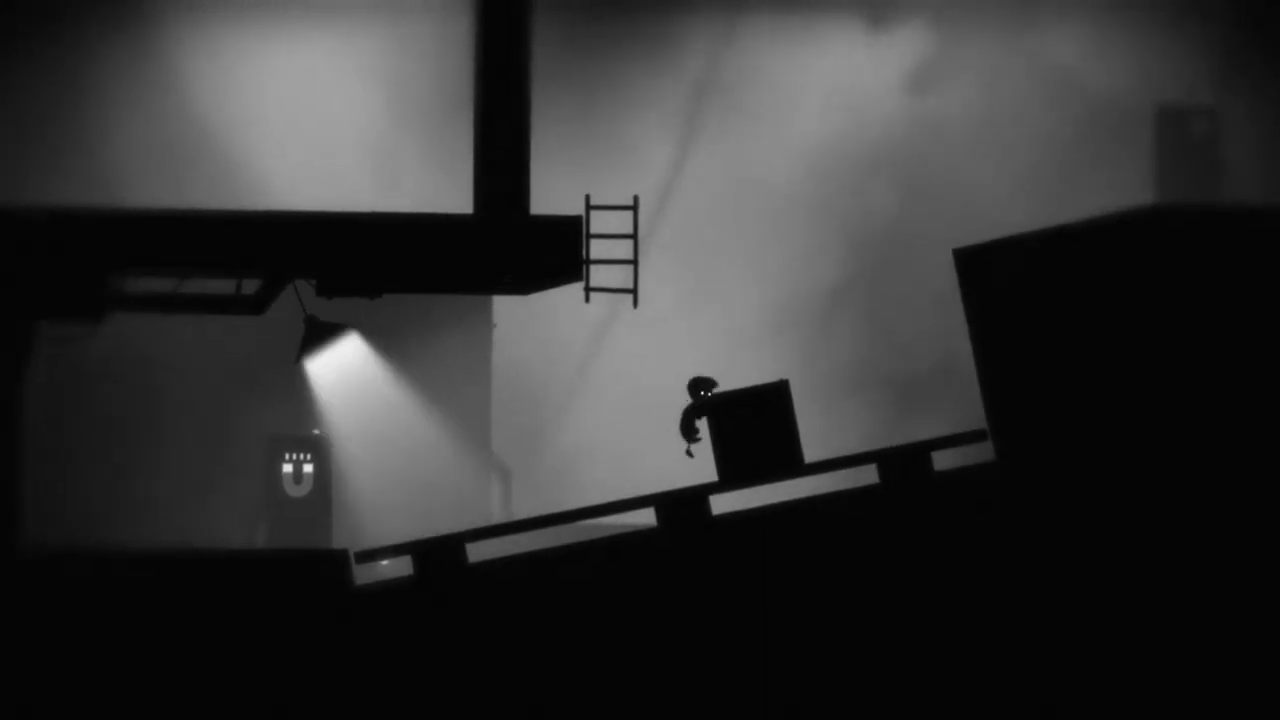
{"action": "key", "text": "Up"}
{"action": "key", "text": "Left"}
{"action": "key", "text": "Up"}
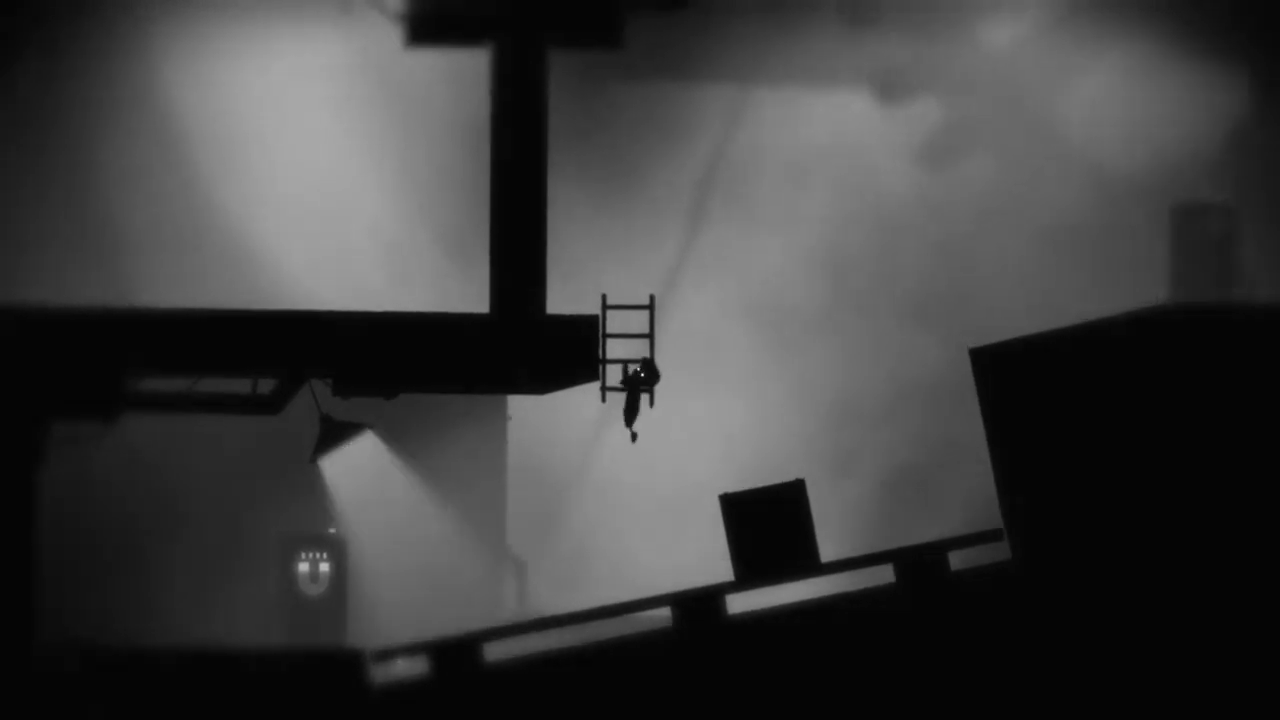
{"action": "key", "text": "Down"}
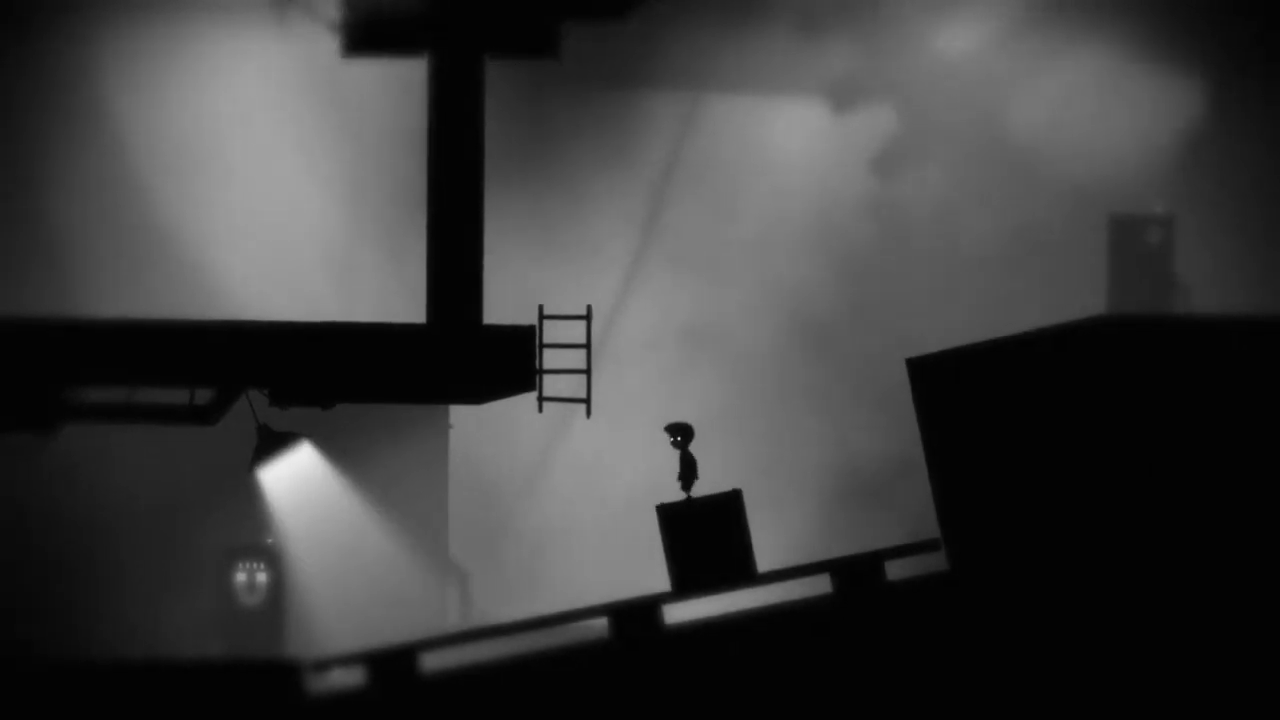
{"action": "key", "text": "Right"}
{"action": "key", "text": "Up"}
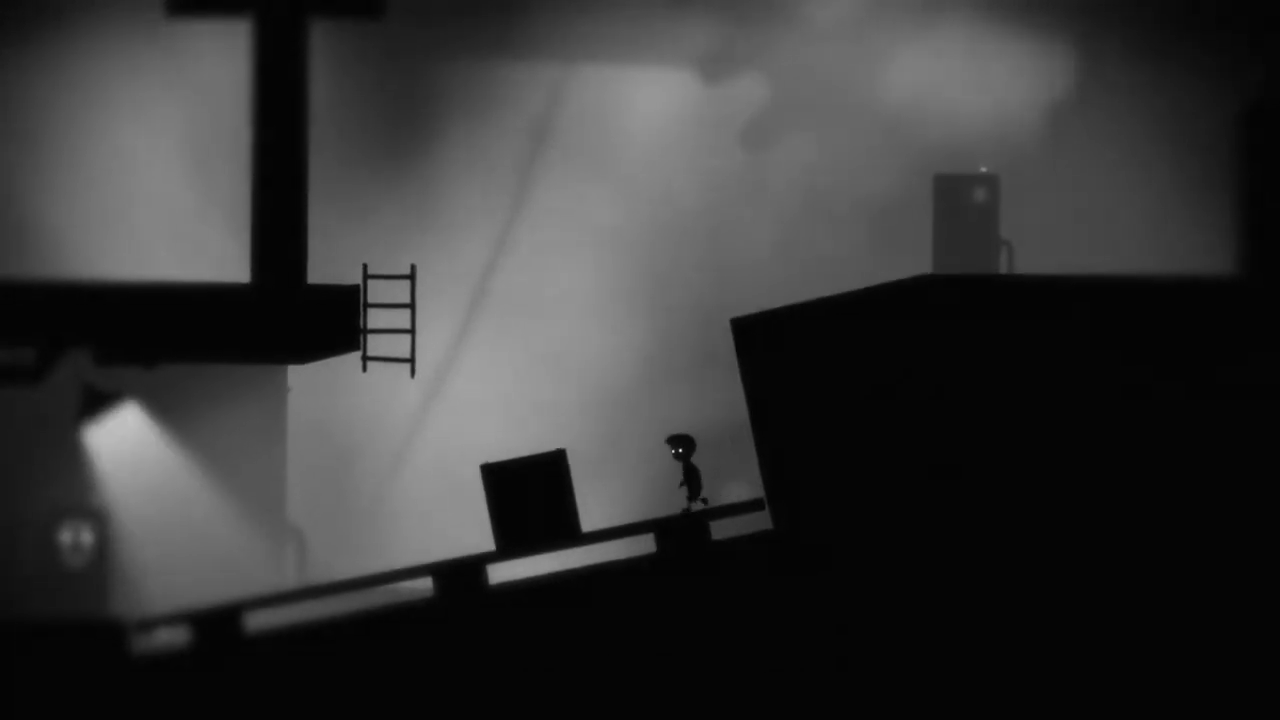
{"action": "key", "text": "Left"}
{"action": "key", "text": "ctrl"}
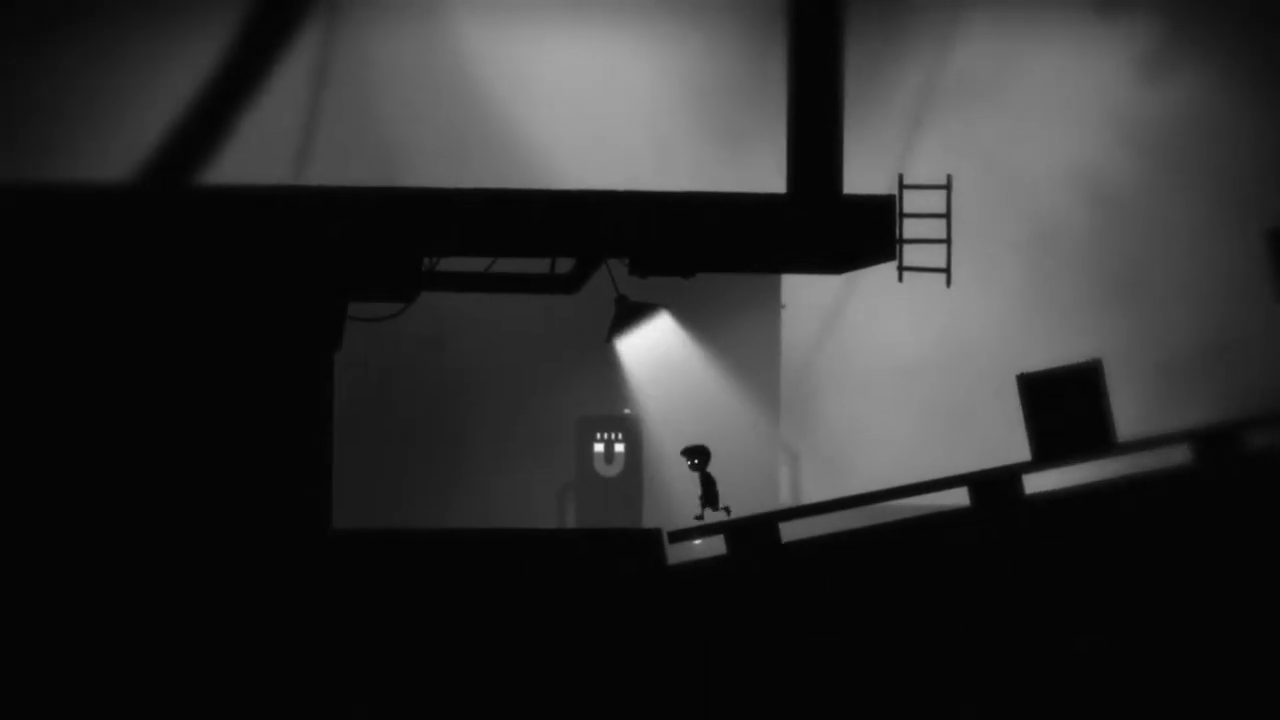
{"action": "key", "text": "Right"}
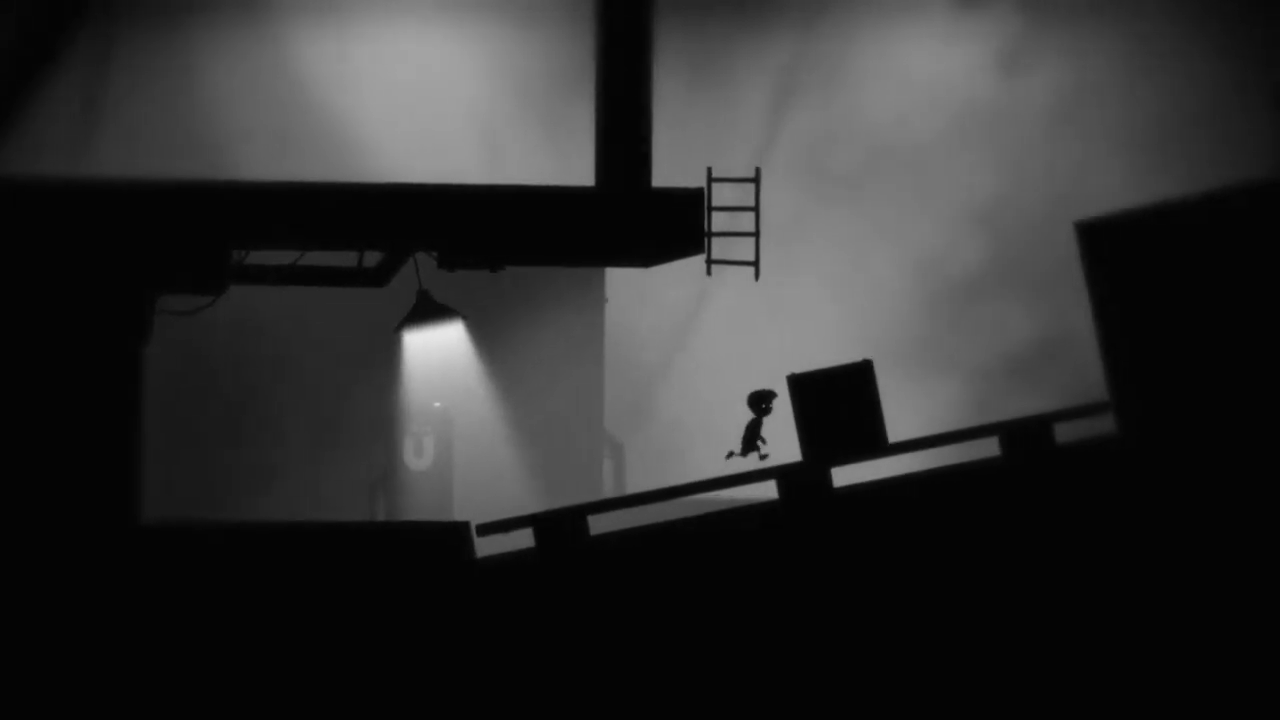
{"action": "key", "text": "Right"}
{"action": "key", "text": "ctrl"}
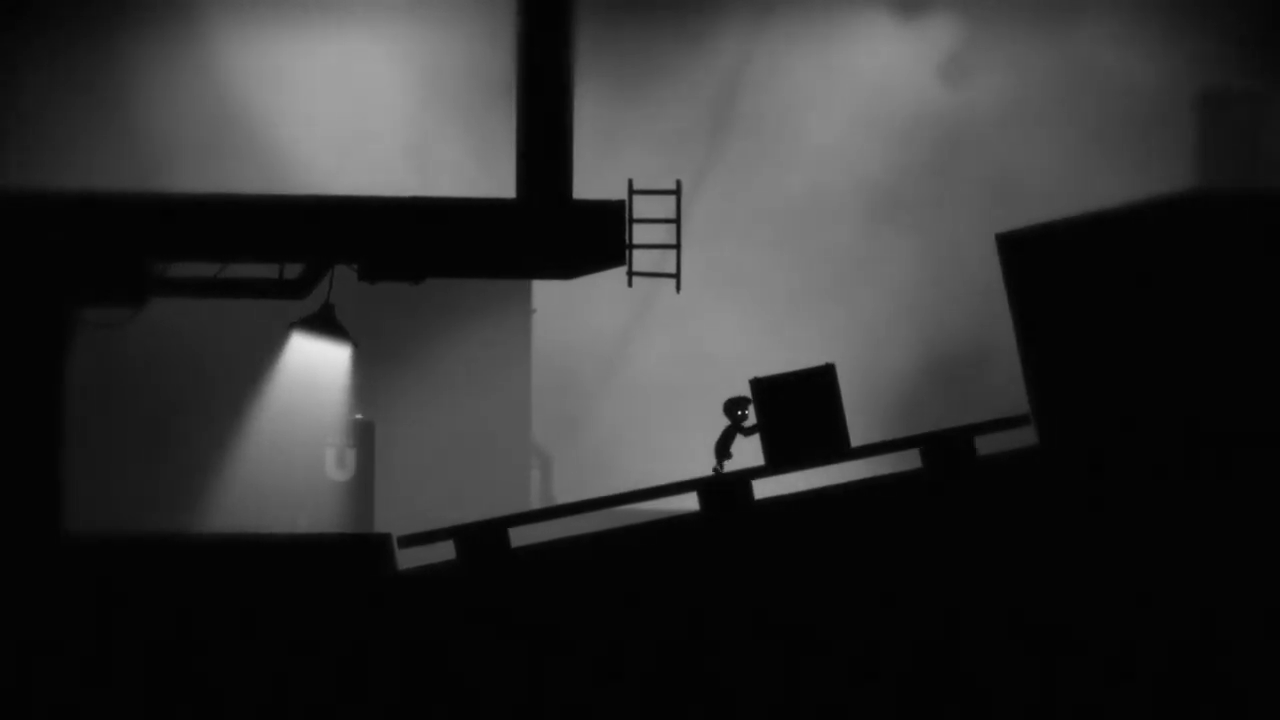
{"action": "key", "text": "Right"}
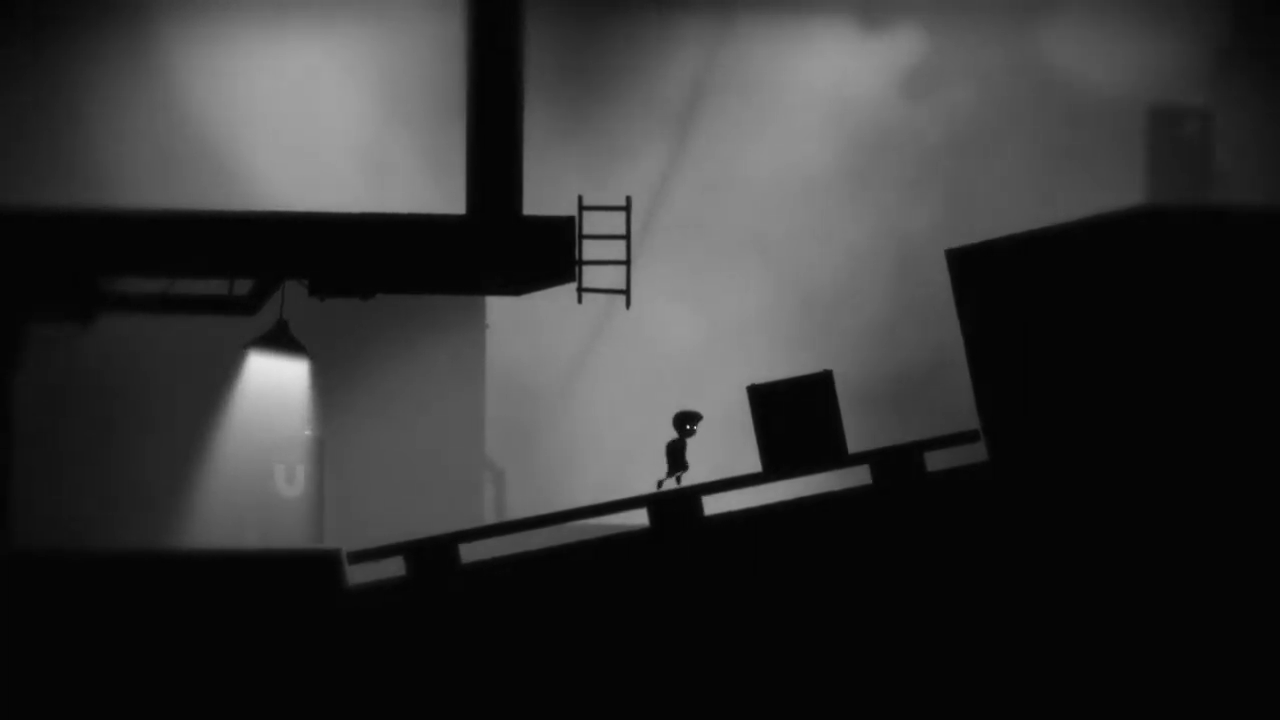
{"action": "key", "text": "ctrl"}
{"action": "key", "text": "Left"}
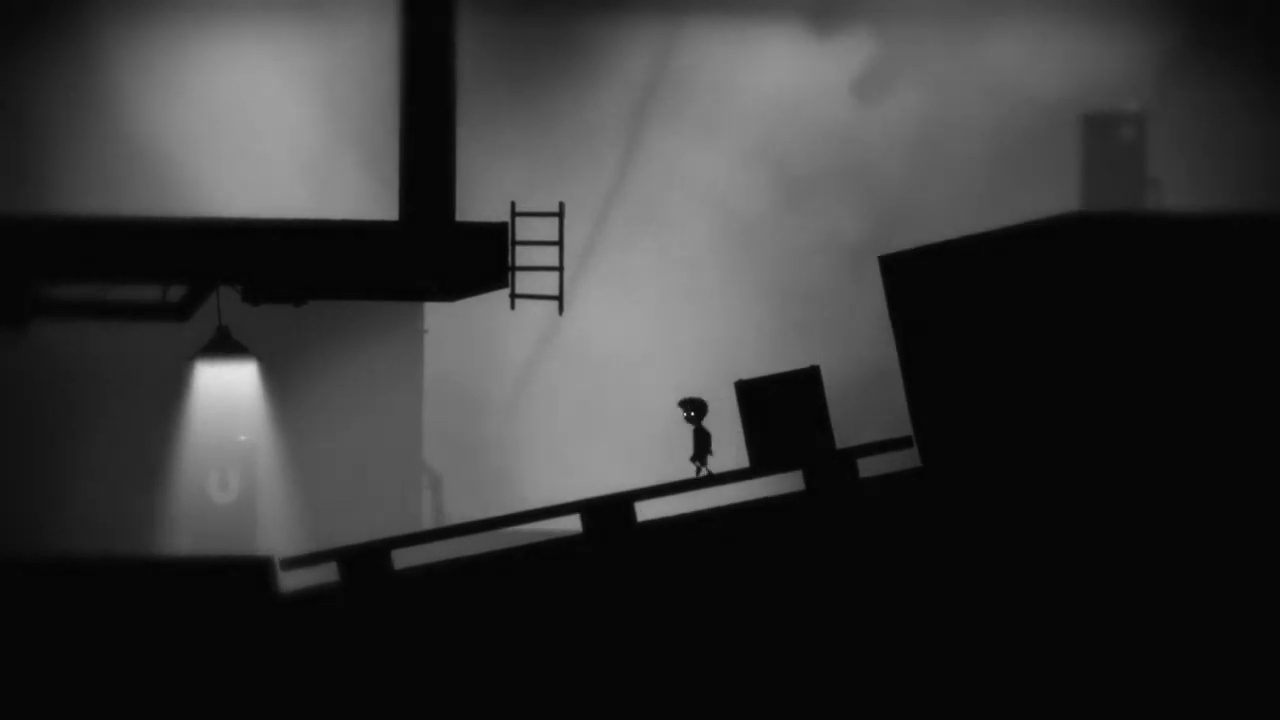
{"action": "key", "text": "Left"}
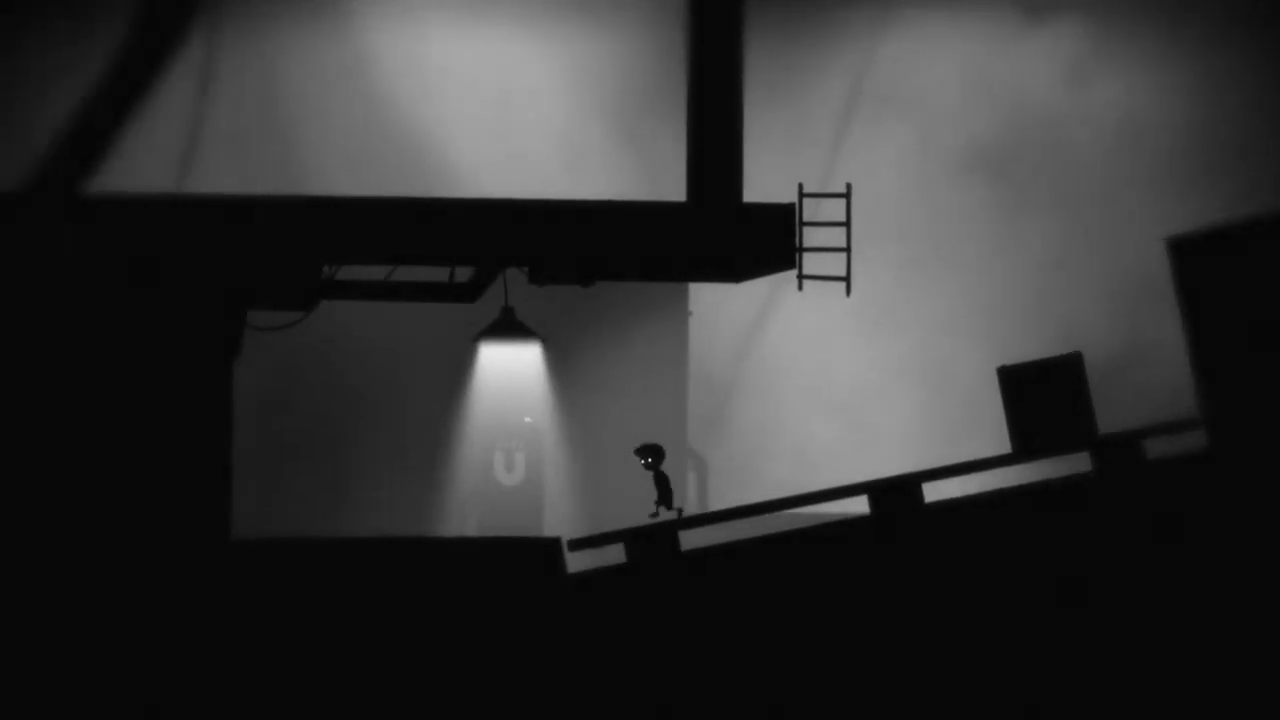
{"action": "key", "text": "Left"}
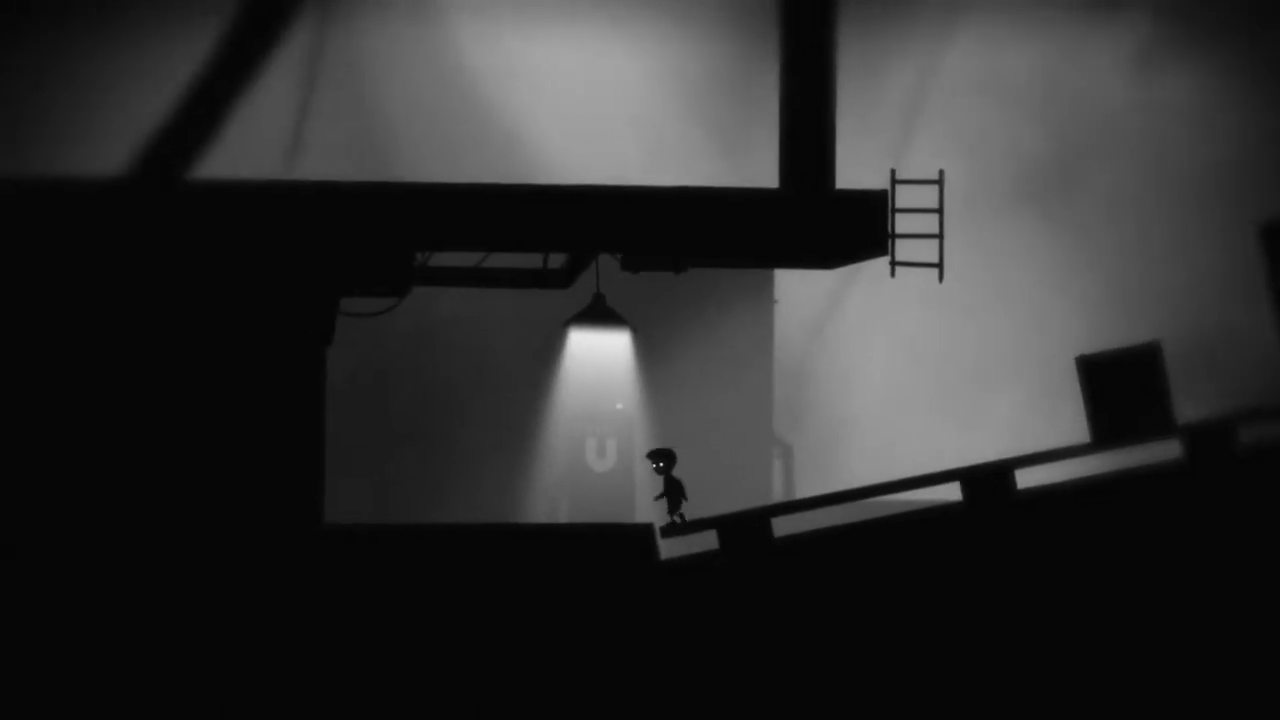
{"action": "key", "text": "ctrl"}
{"action": "key", "text": "Right"}
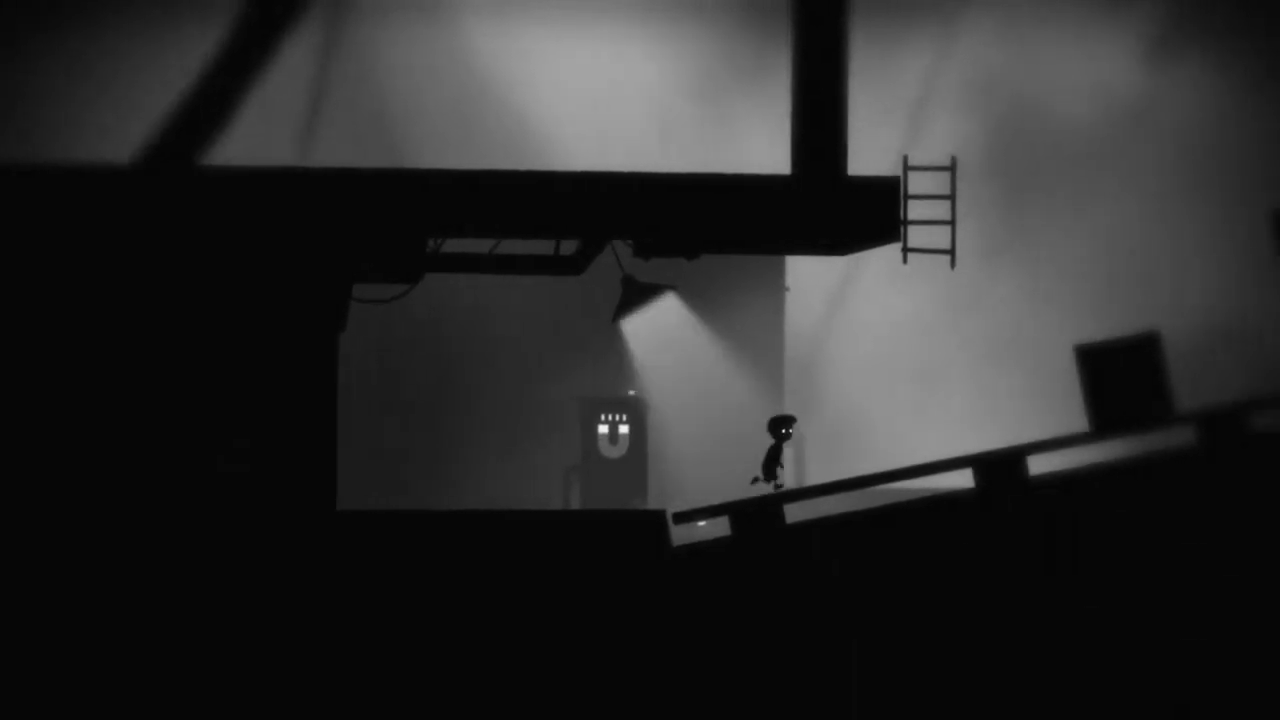
{"action": "key", "text": "Right"}
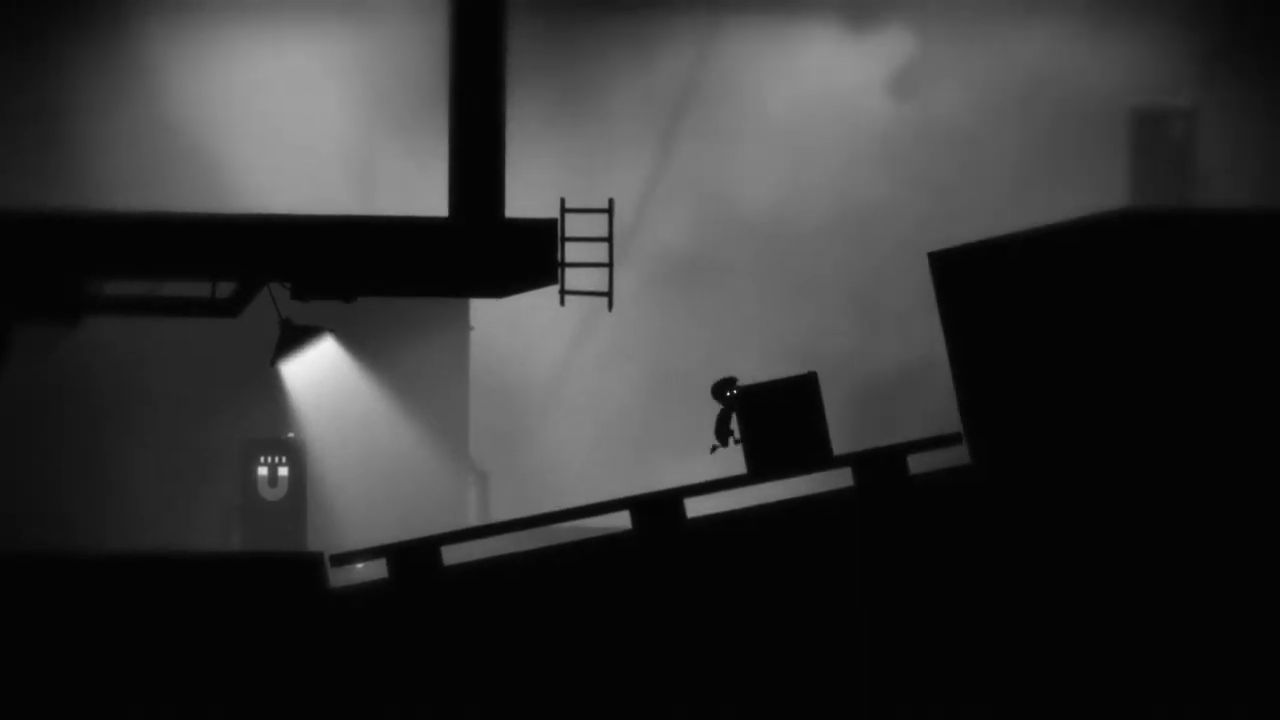
{"action": "key", "text": "Up"}
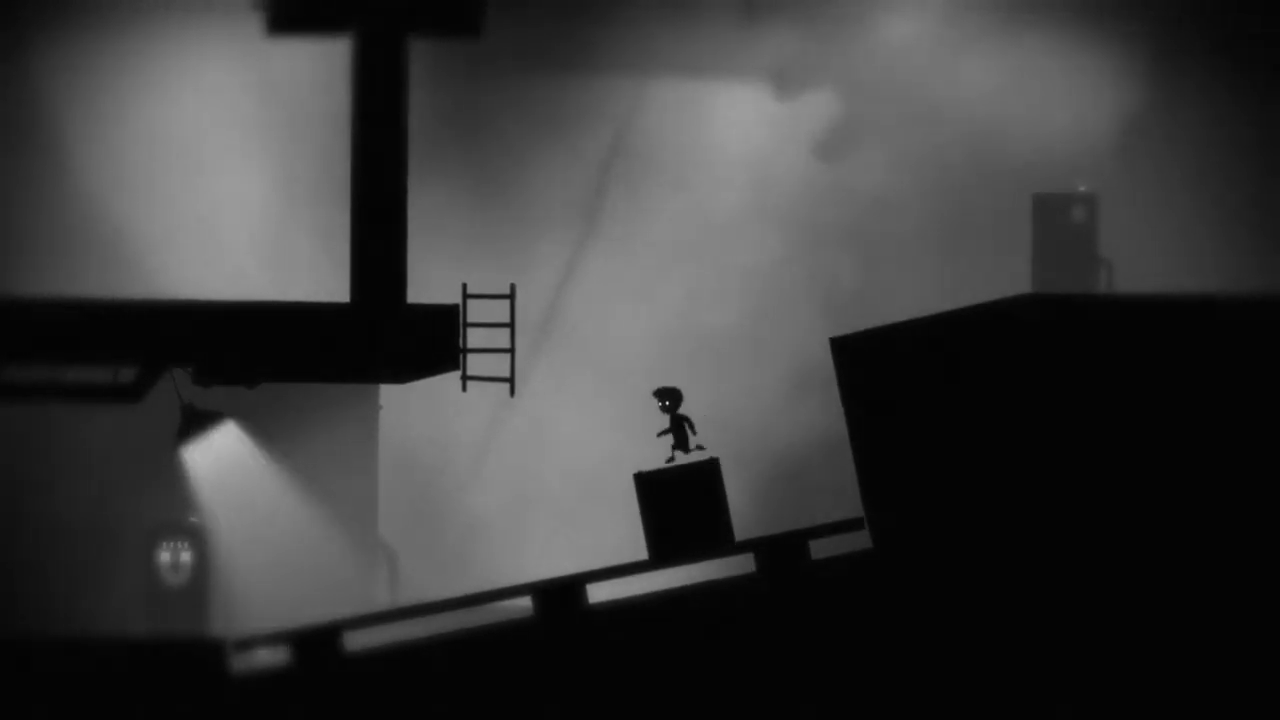
{"action": "key", "text": "Left"}
{"action": "key", "text": "Up"}
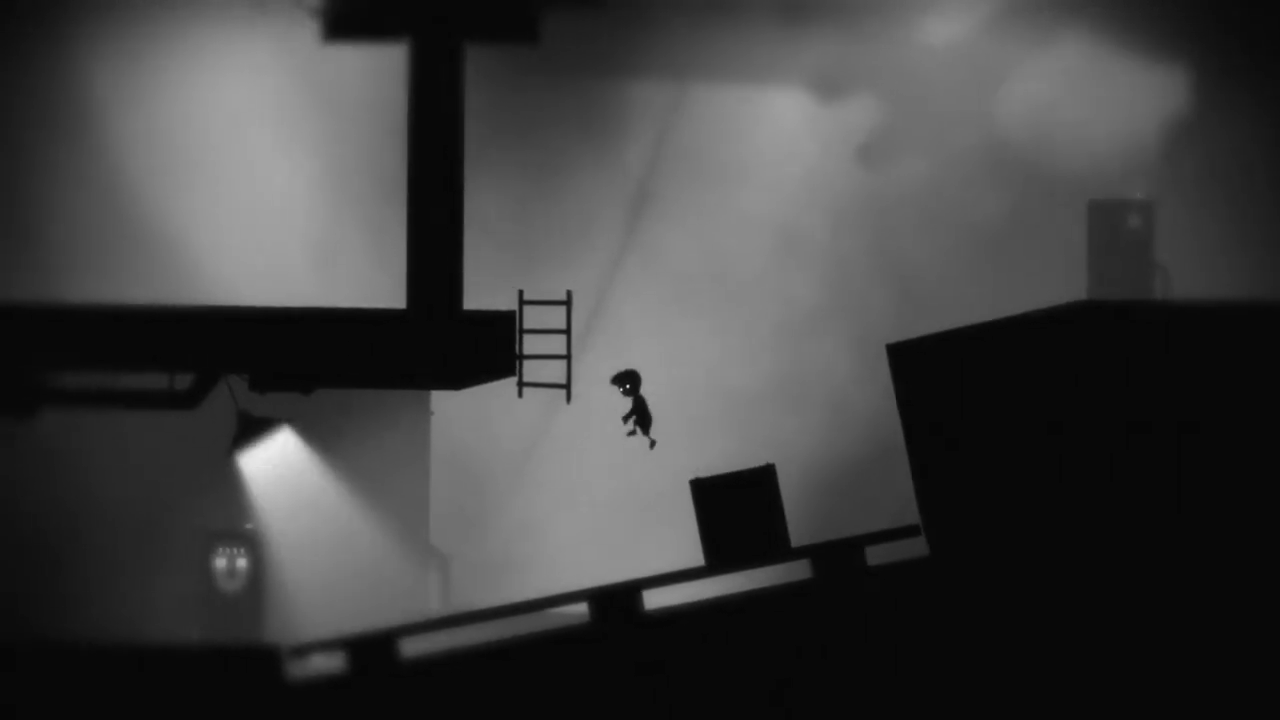
{"action": "key", "text": "Up"}
{"action": "key", "text": "Right"}
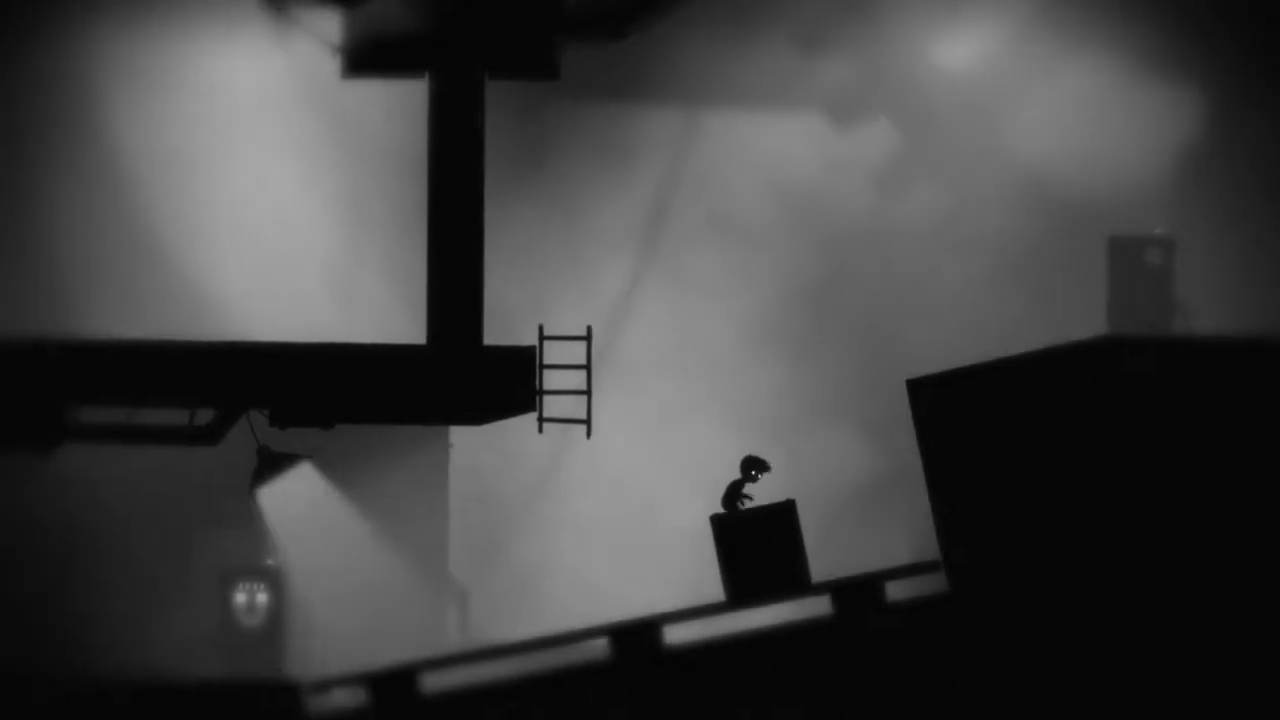
{"action": "key", "text": "Right"}
{"action": "key", "text": "Up"}
{"action": "key", "text": "Up"}
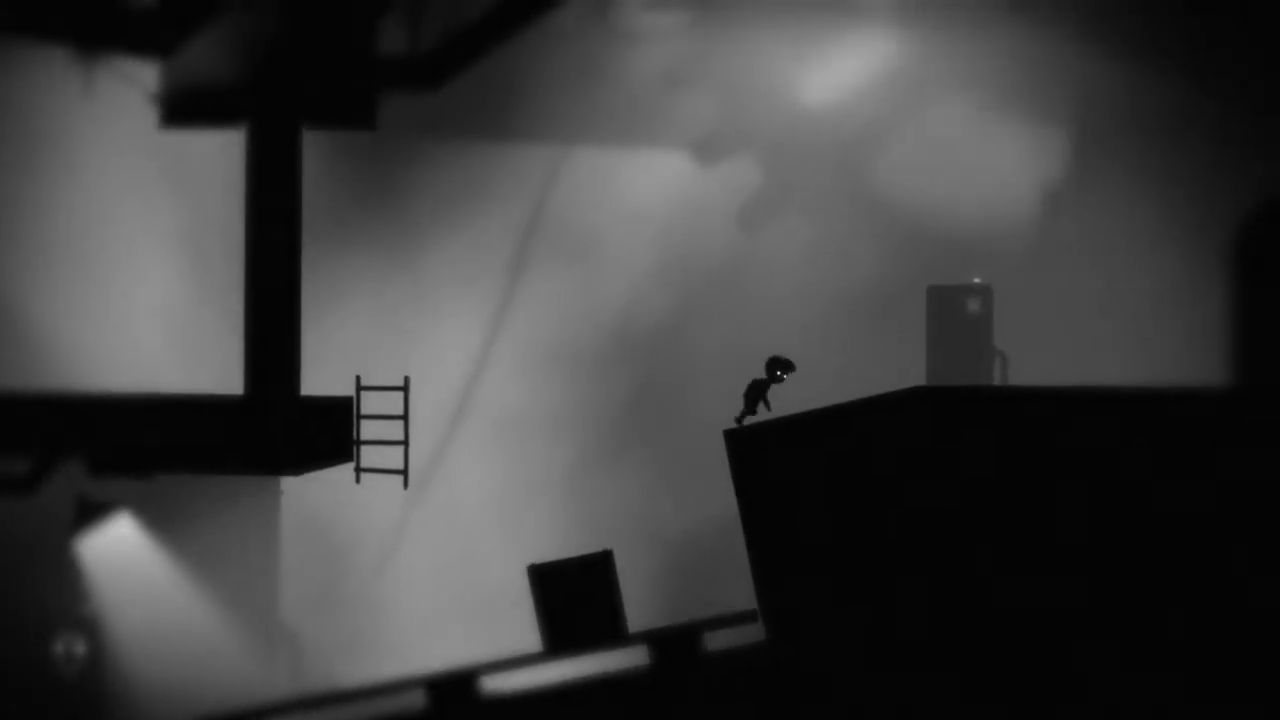
{"action": "key", "text": "Right"}
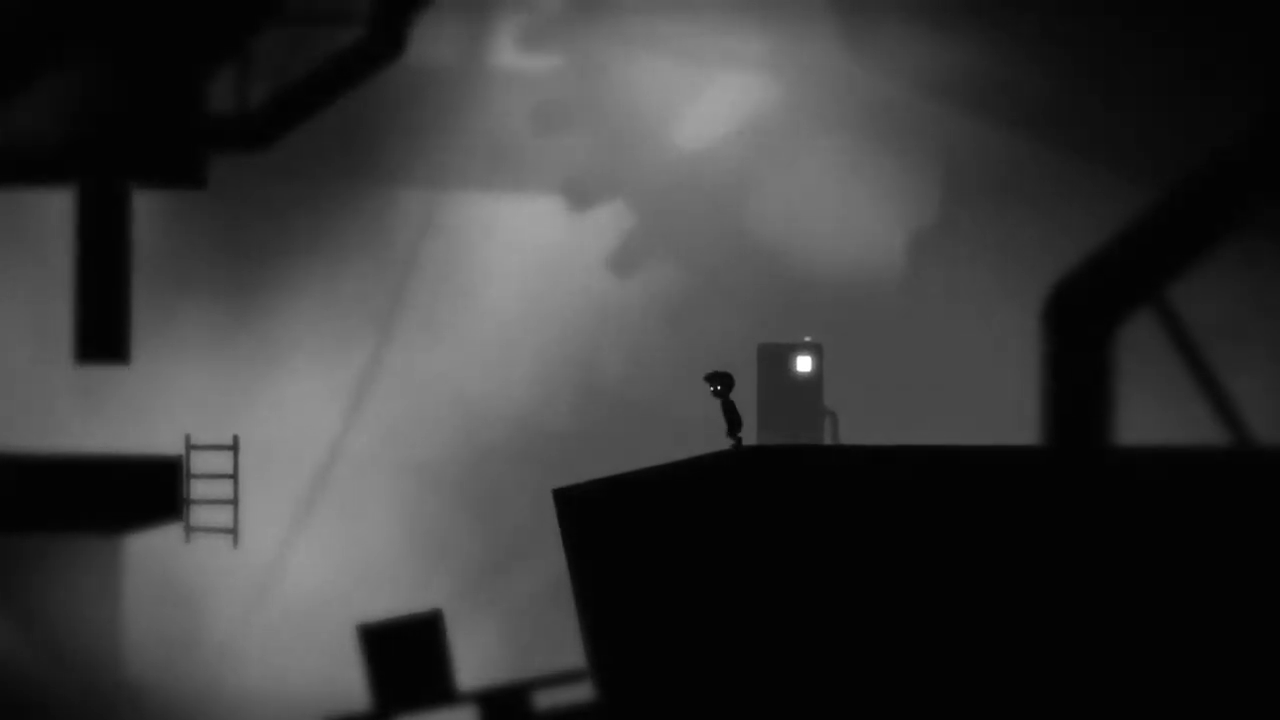
{"action": "key", "text": "Left"}
{"action": "key", "text": "Up"}
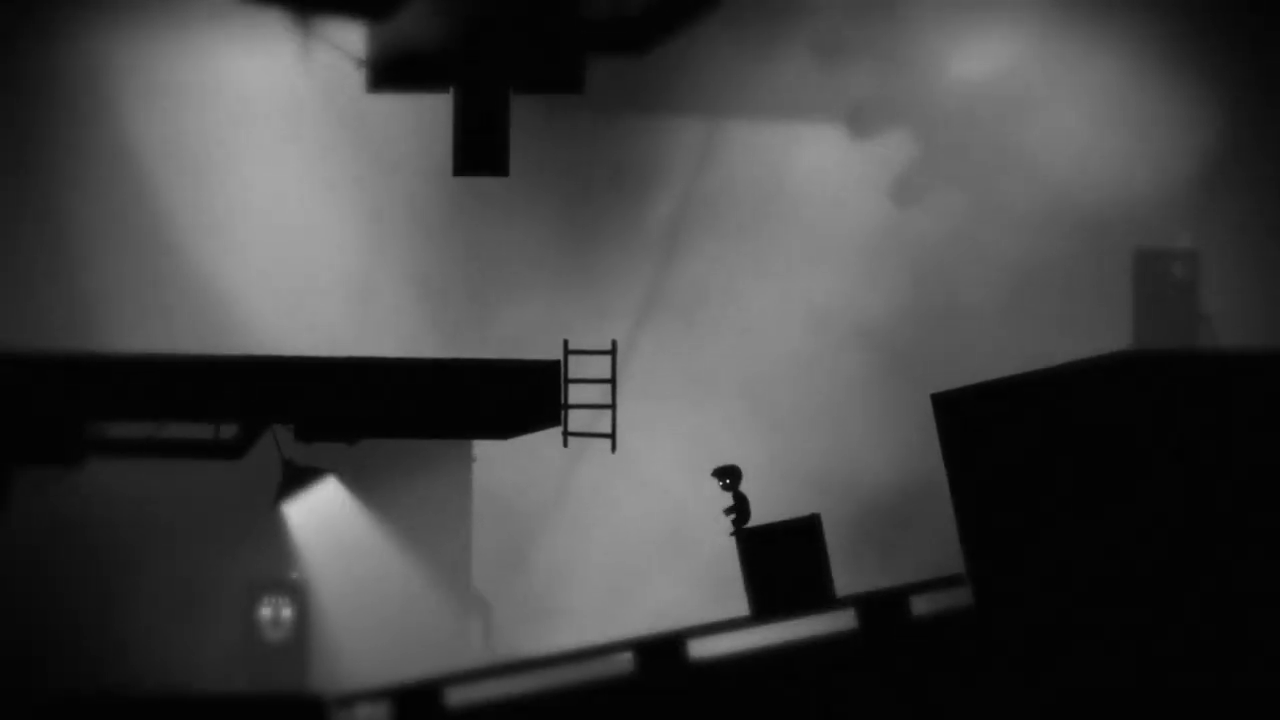
{"action": "key", "text": "Left"}
{"action": "key", "text": "Up"}
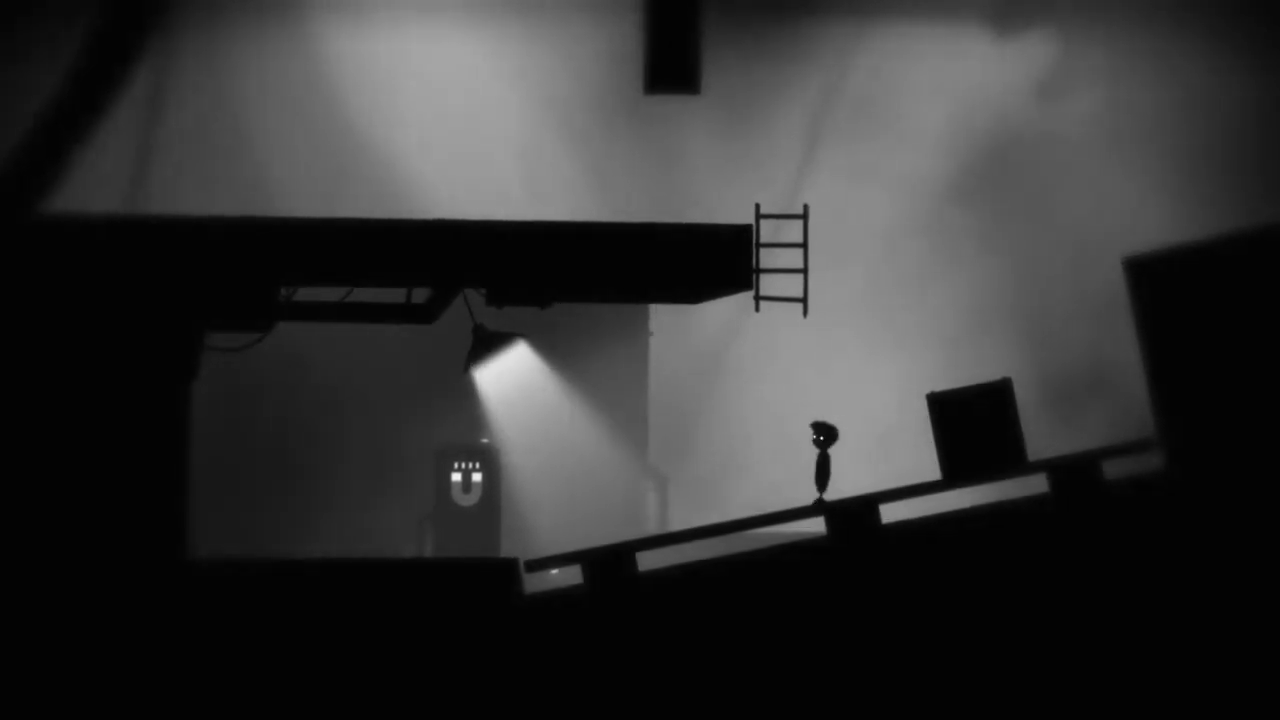
{"action": "key", "text": "Right"}
{"action": "key", "text": "Up"}
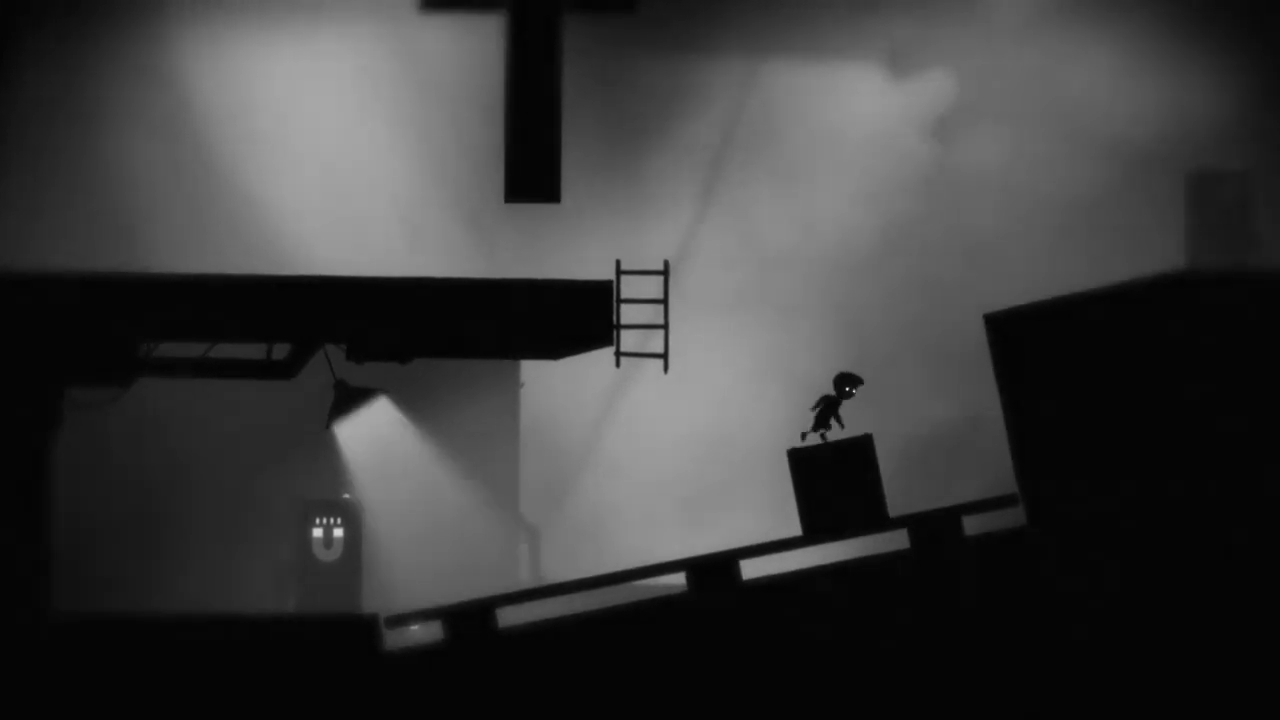
{"action": "key", "text": "Left"}
{"action": "key", "text": "Up"}
{"action": "key", "text": "Right"}
{"action": "key", "text": "Right"}
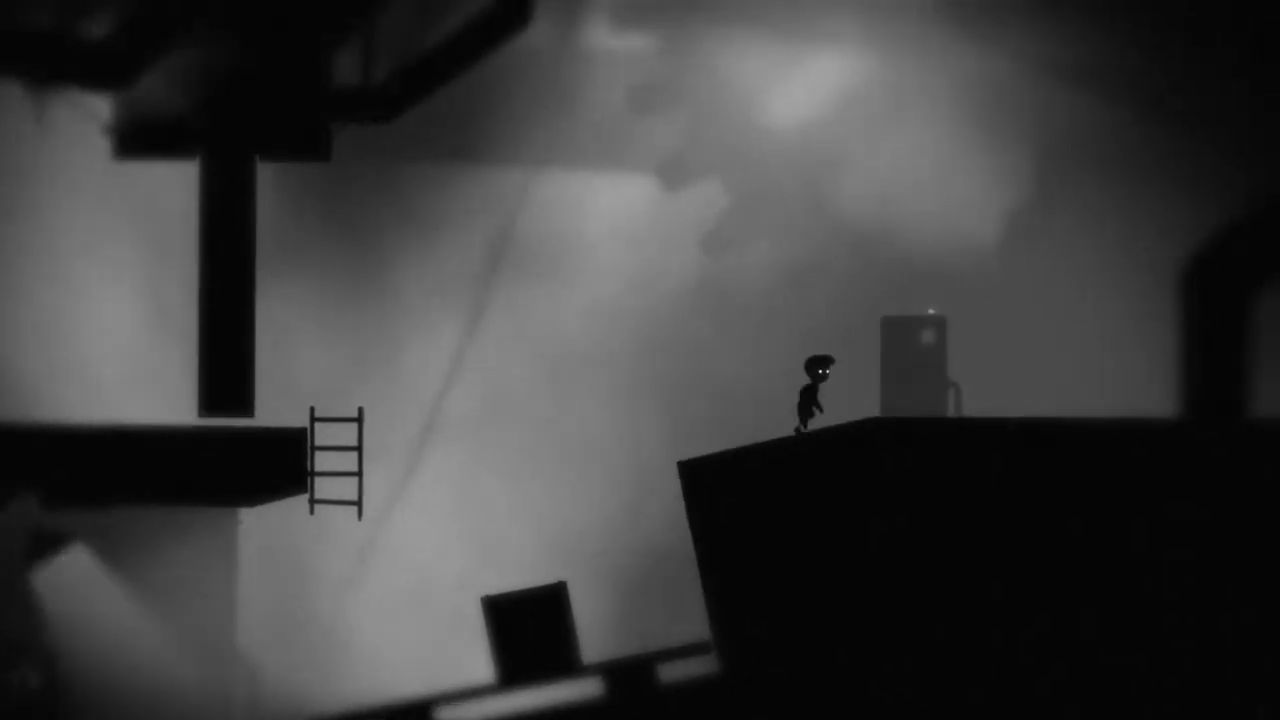
{"action": "key", "text": "Right"}
{"action": "key", "text": "ctrl"}
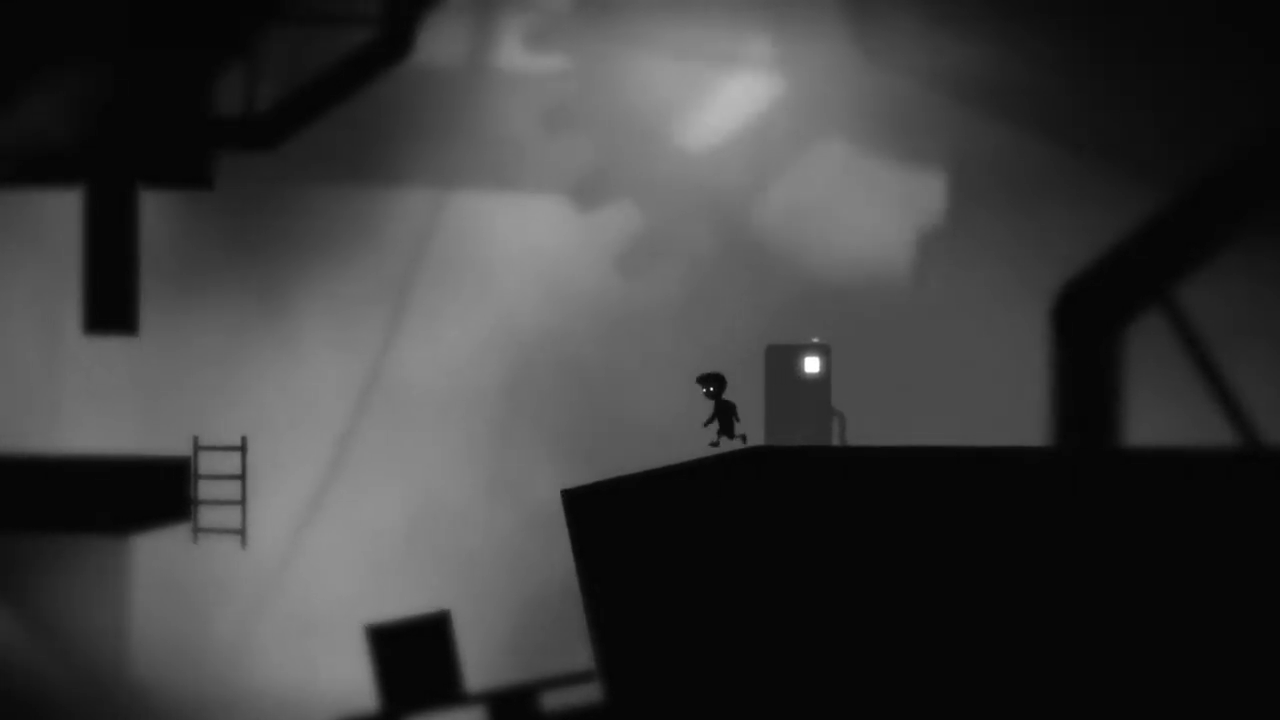
{"action": "key", "text": "Left"}
{"action": "key", "text": "Left"}
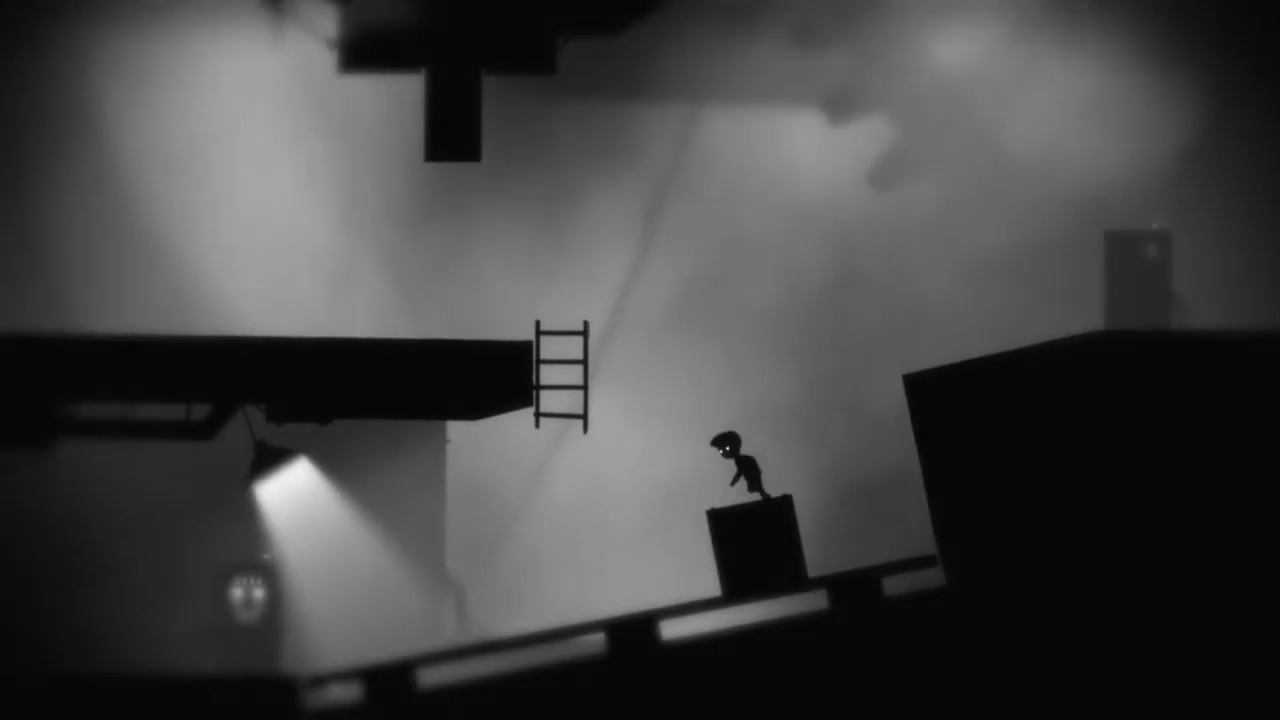
{"action": "key", "text": "Up"}
{"action": "key", "text": "Up"}
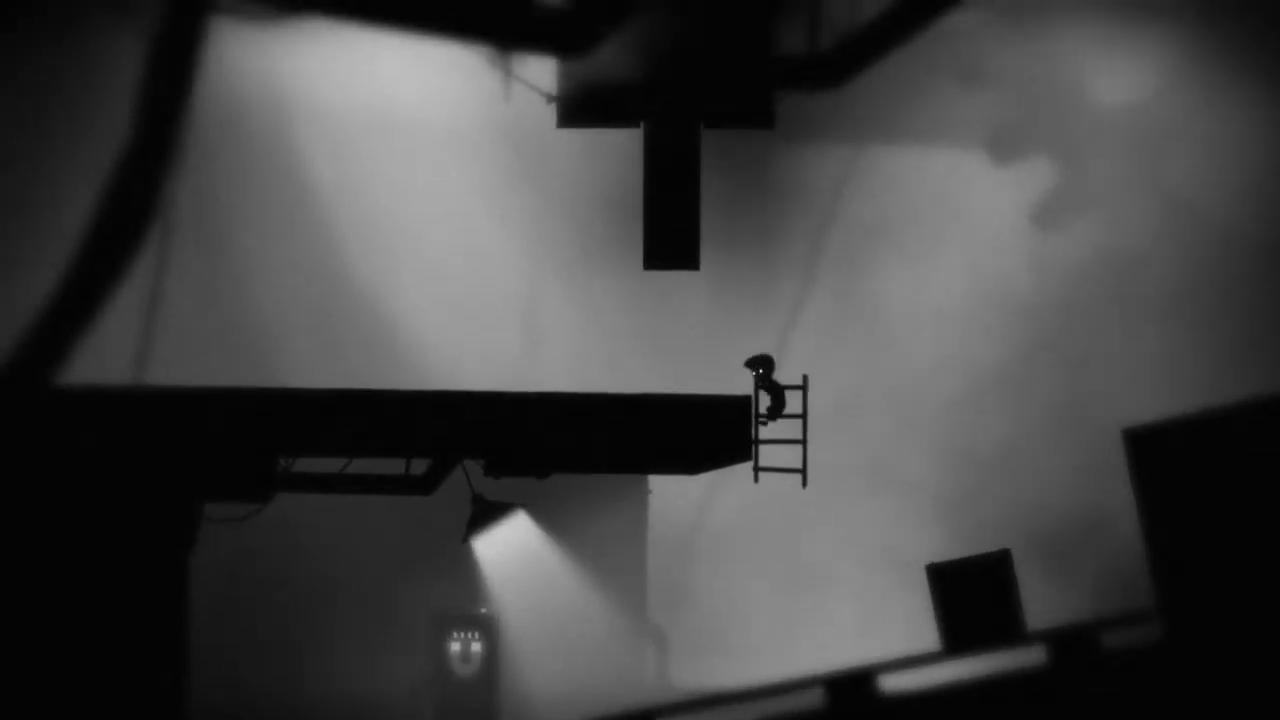
{"action": "key", "text": "Left"}
{"action": "key", "text": "Left"}
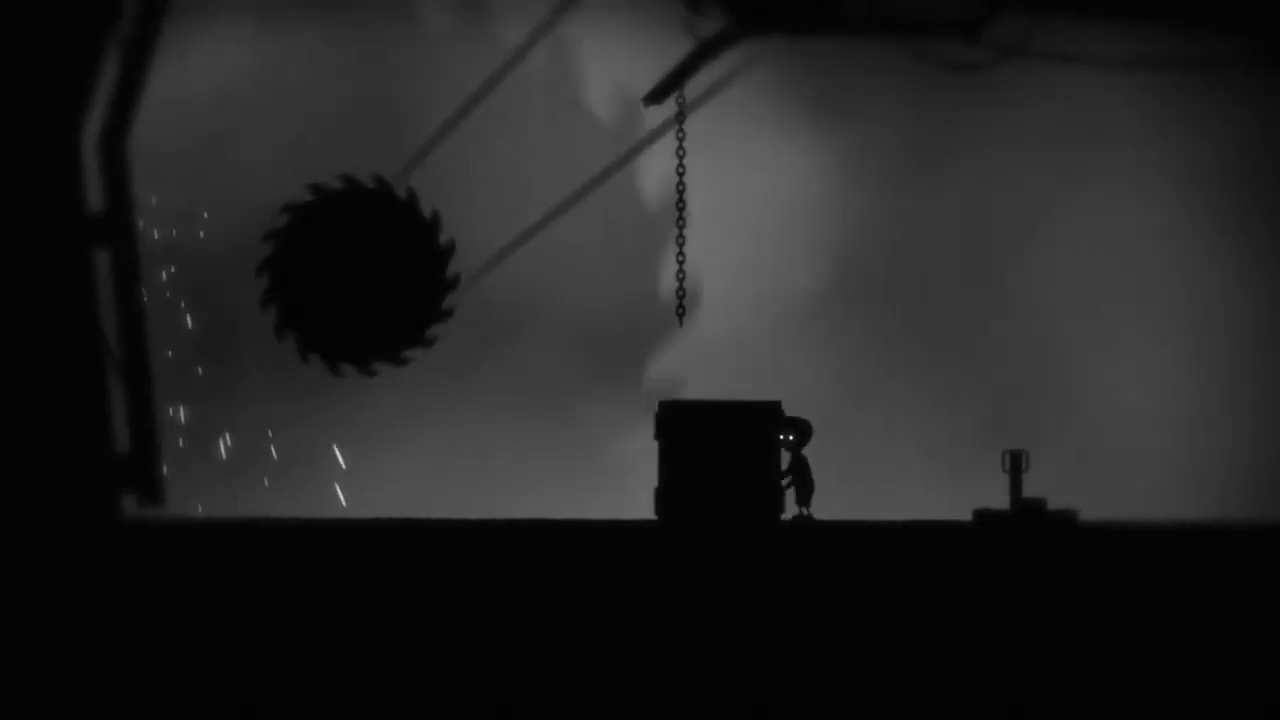
{"action": "key", "text": "Right"}
{"action": "key", "text": "Right"}
{"action": "key", "text": "ctrl"}
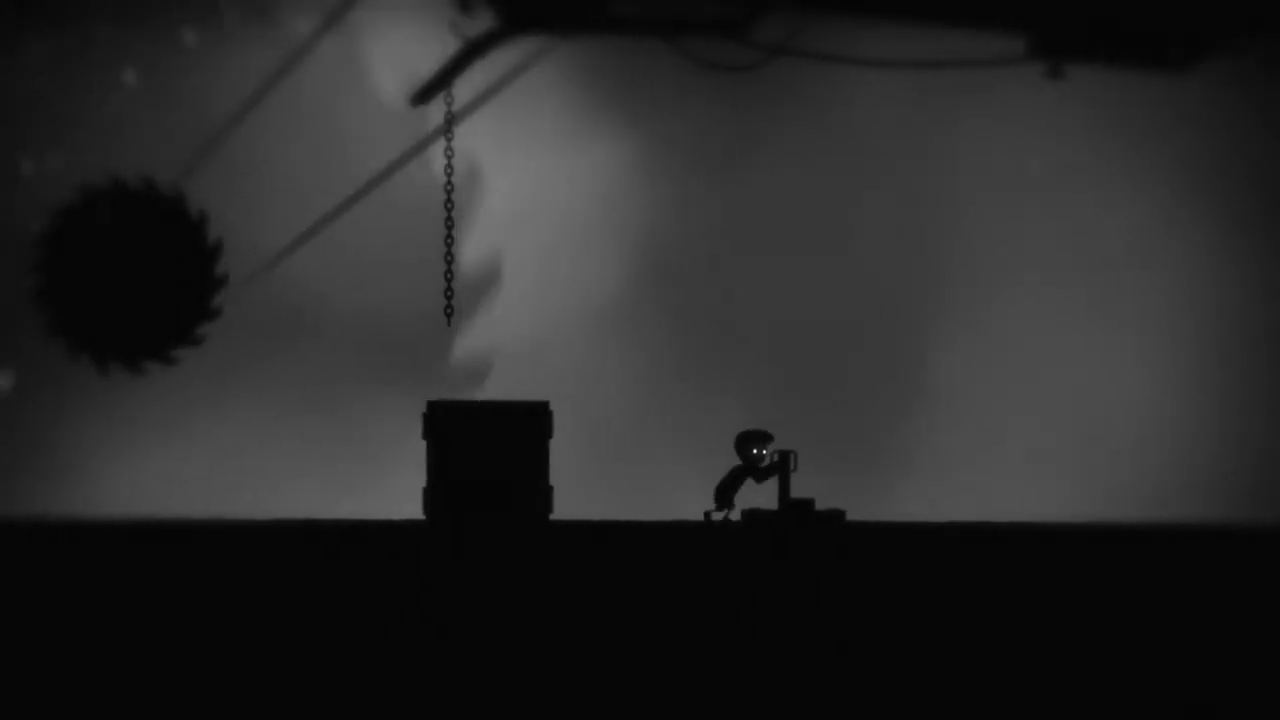
{"action": "key", "text": "Left"}
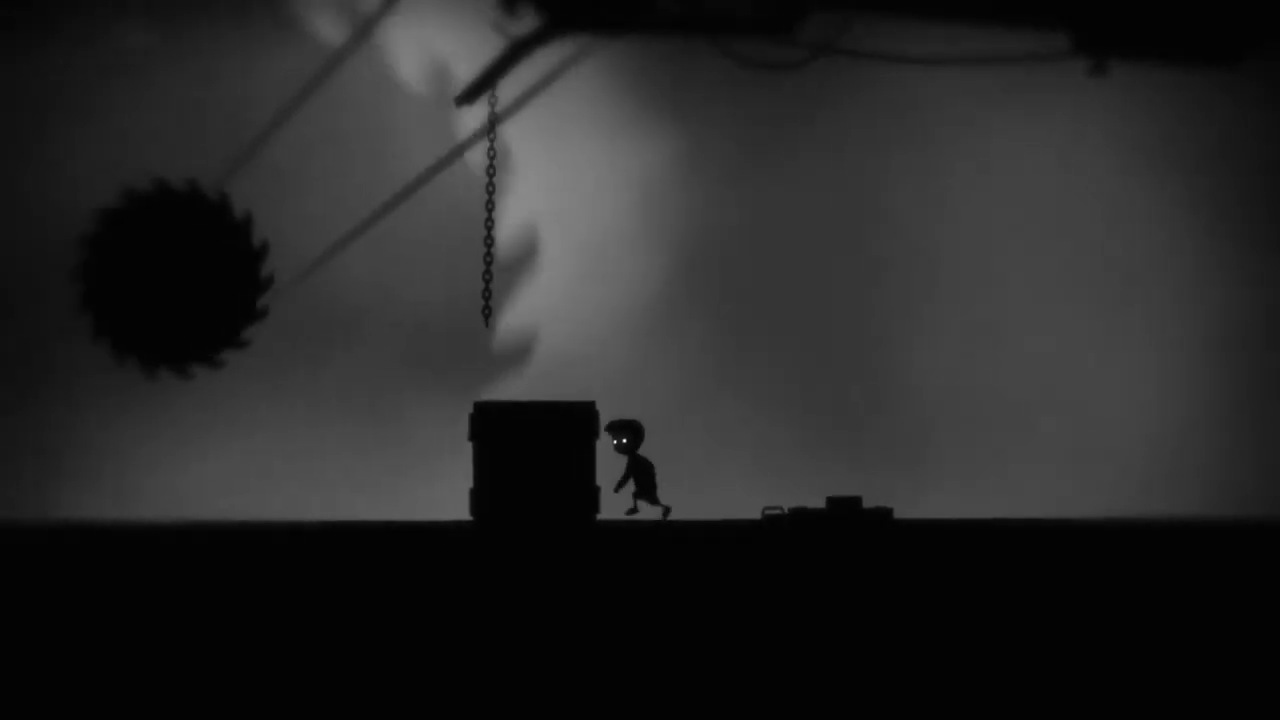
{"action": "key", "text": "ctrl"}
{"action": "key", "text": "Up"}
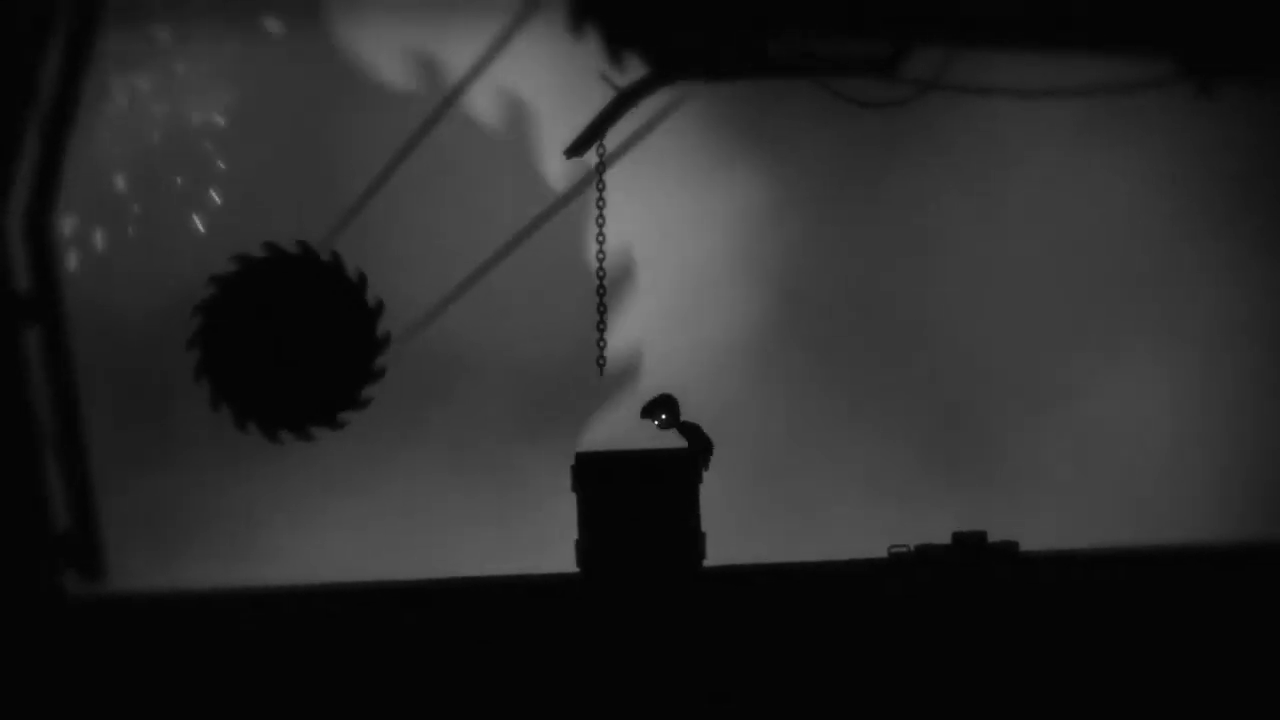
{"action": "key", "text": "Up"}
{"action": "key", "text": "Left"}
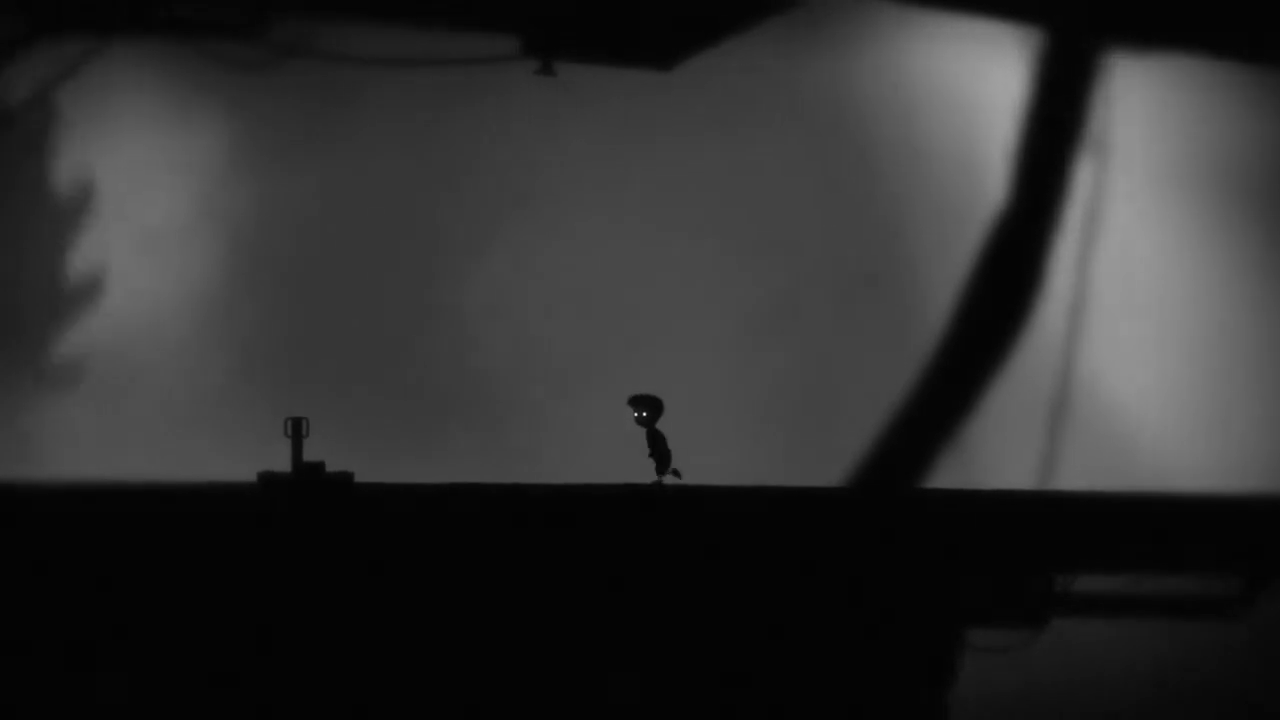
{"action": "key", "text": "Left"}
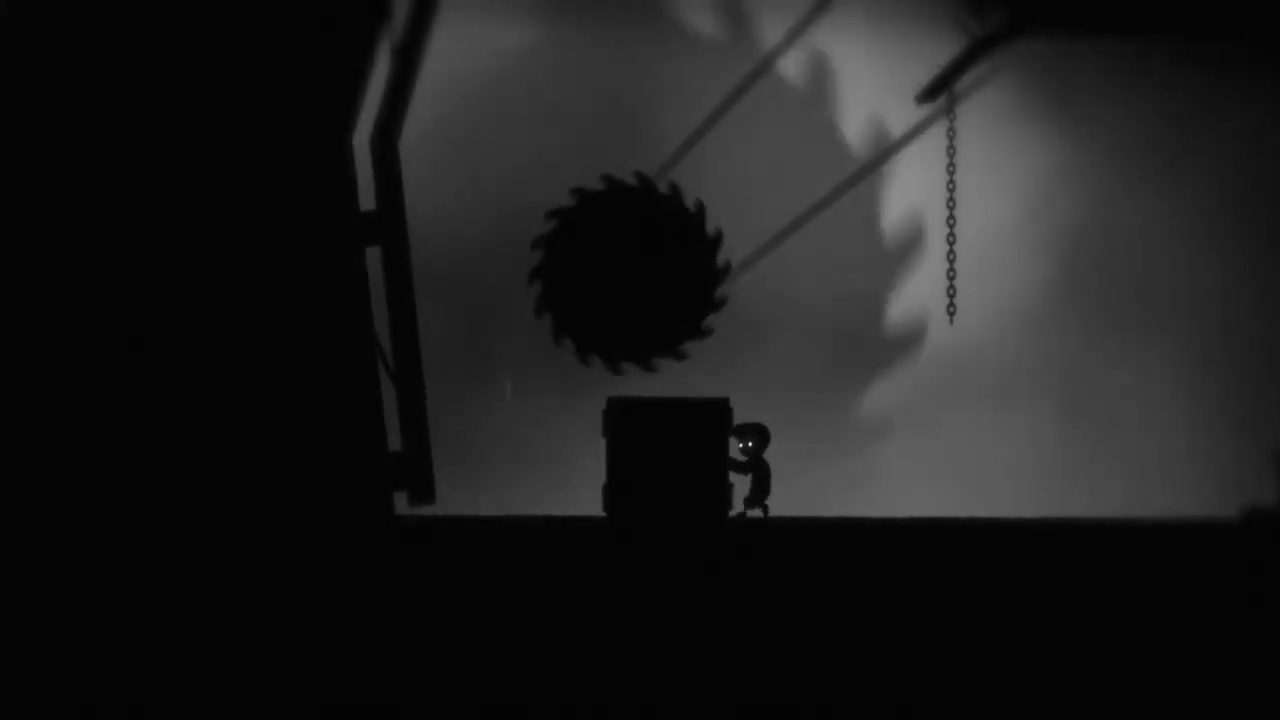
{"action": "key", "text": "Right"}
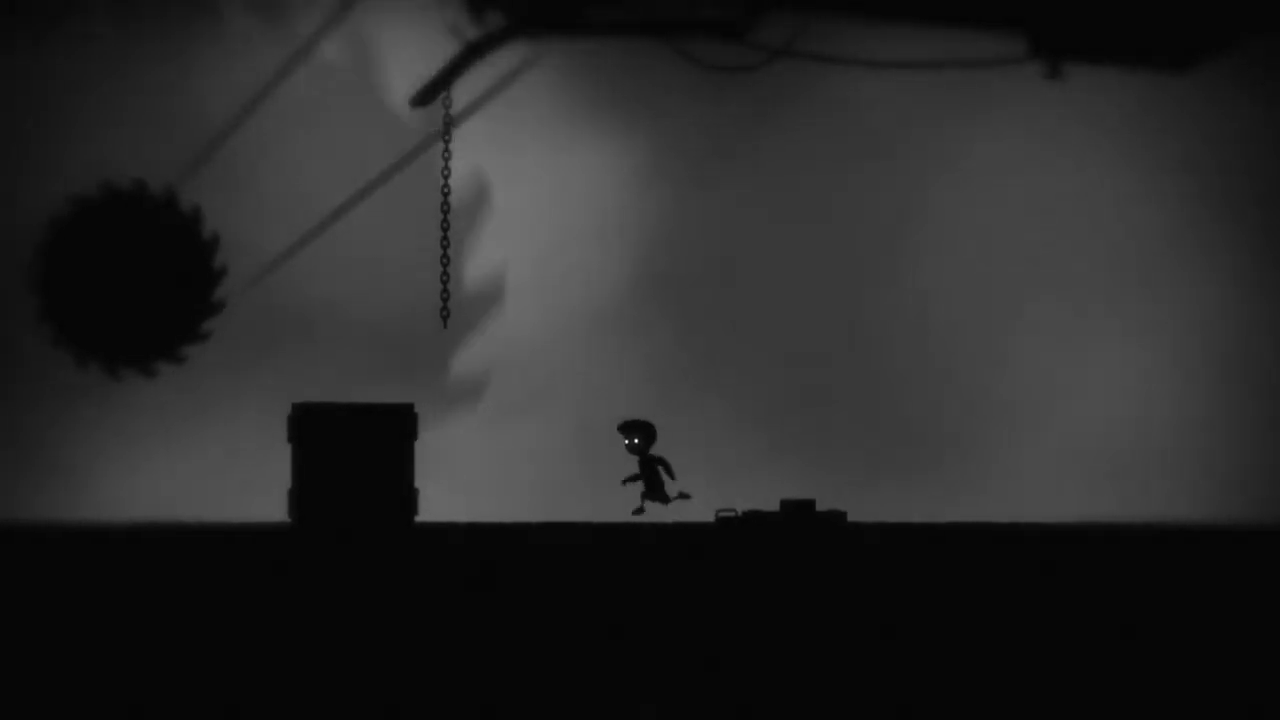
{"action": "key", "text": "Left"}
{"action": "key", "text": "Up"}
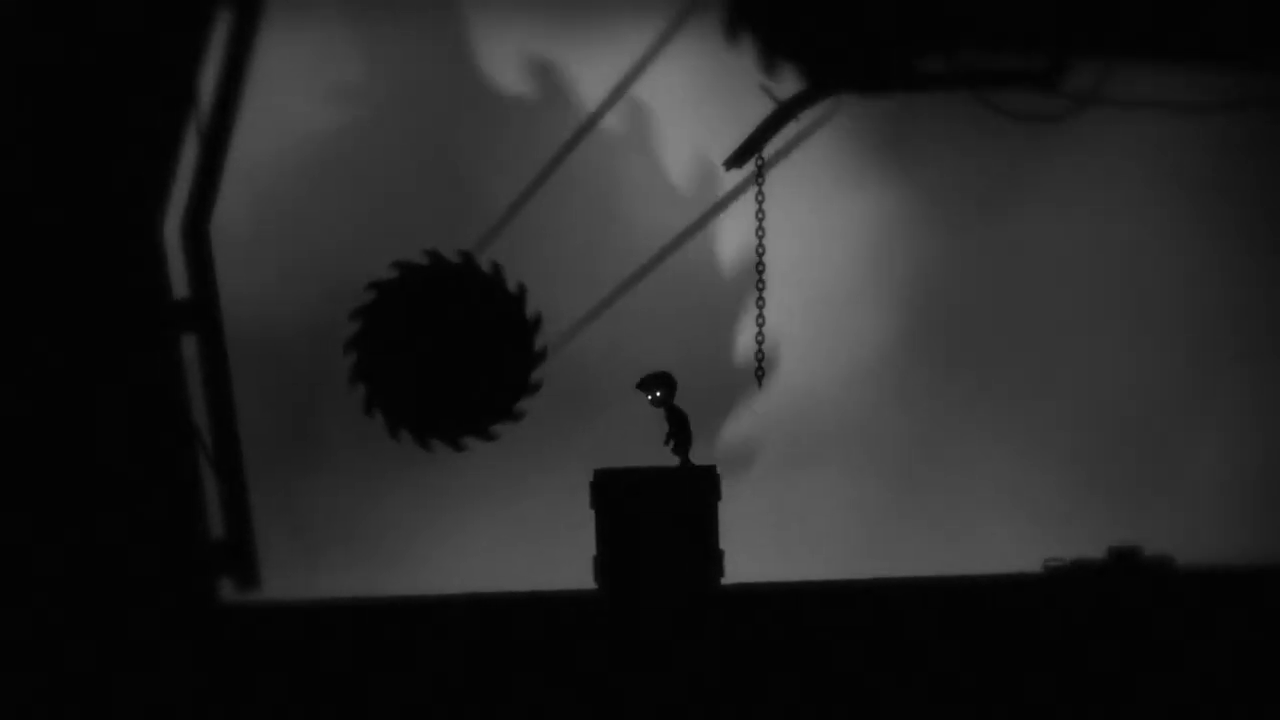
{"action": "key", "text": "Up"}
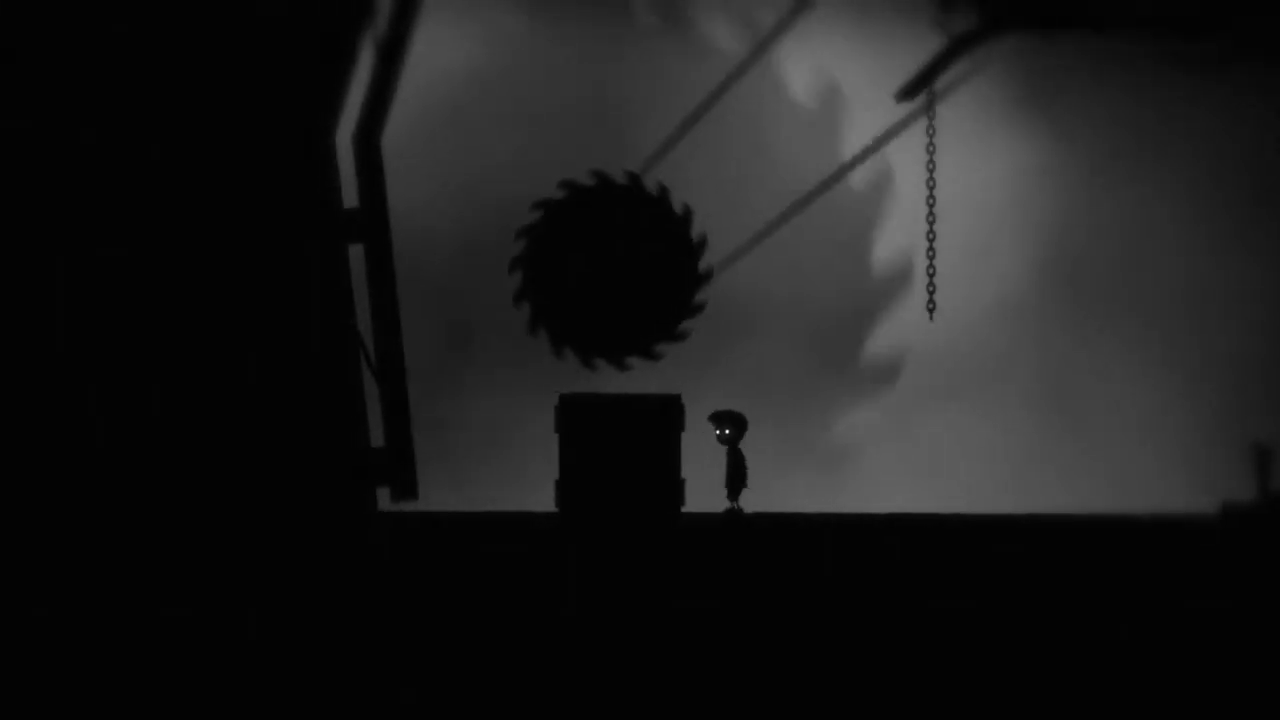
{"action": "key", "text": "ctrl"}
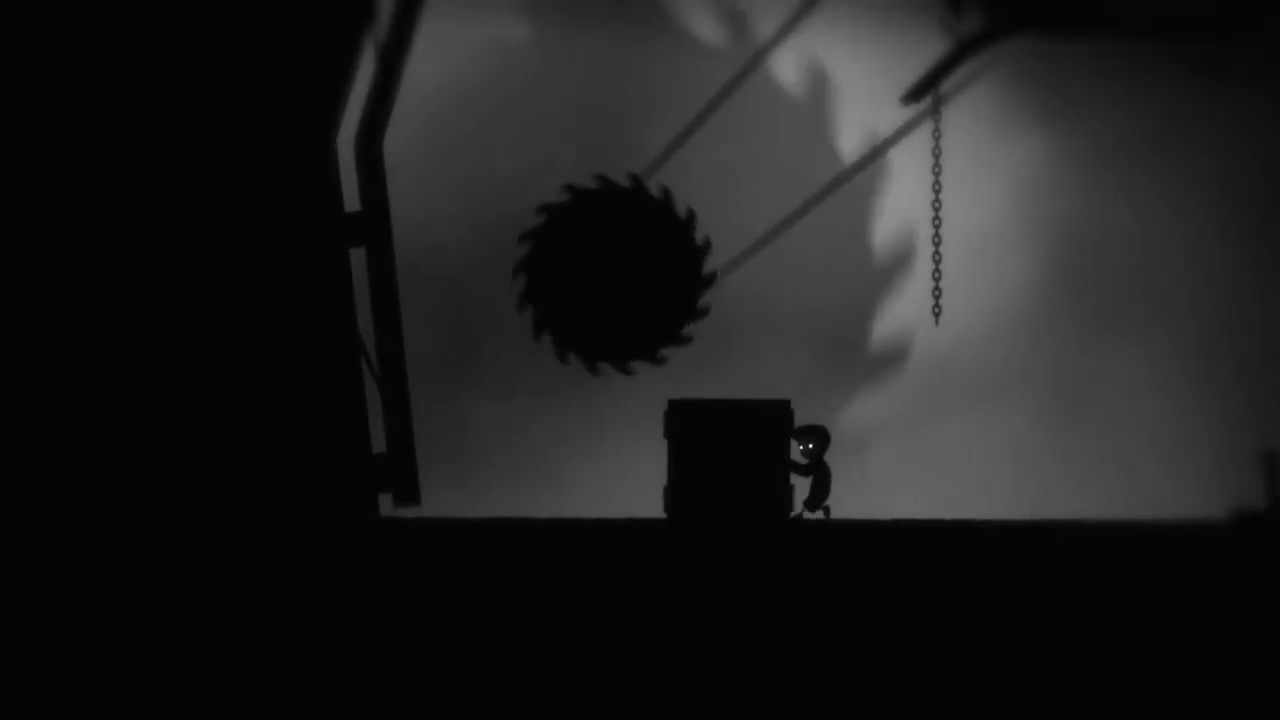
{"action": "key", "text": "Right"}
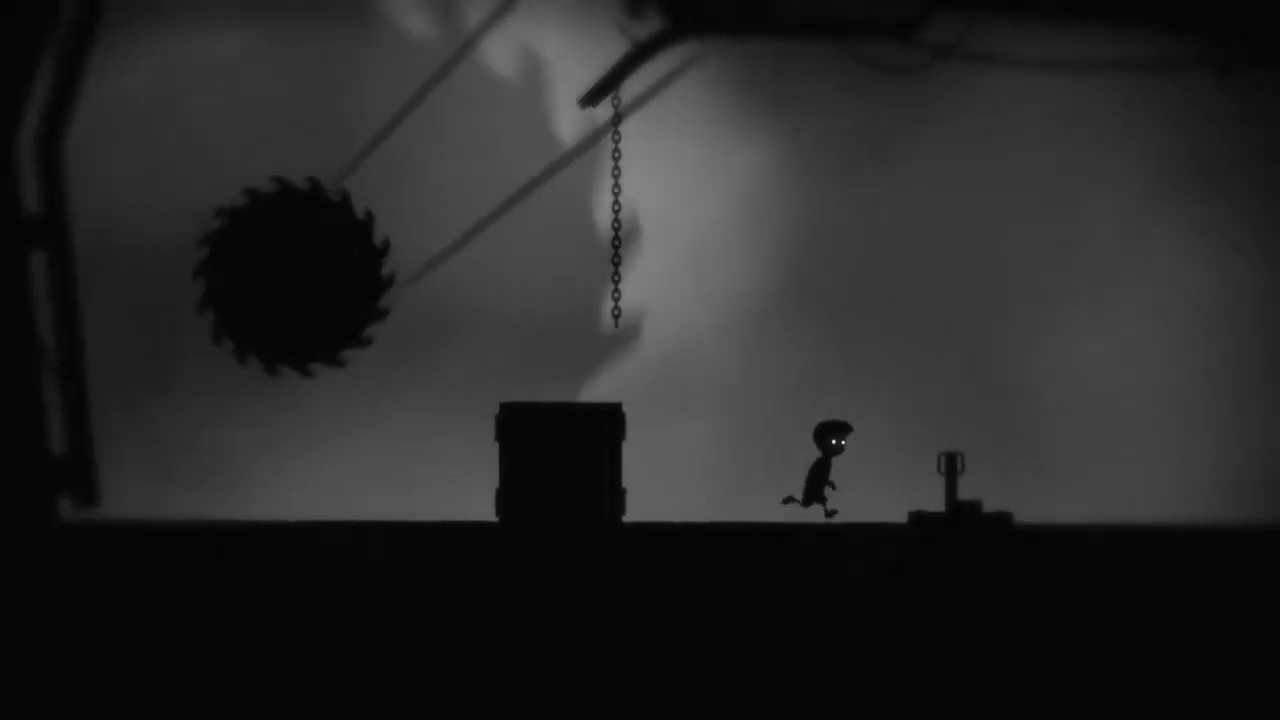
{"action": "key", "text": "ctrl"}
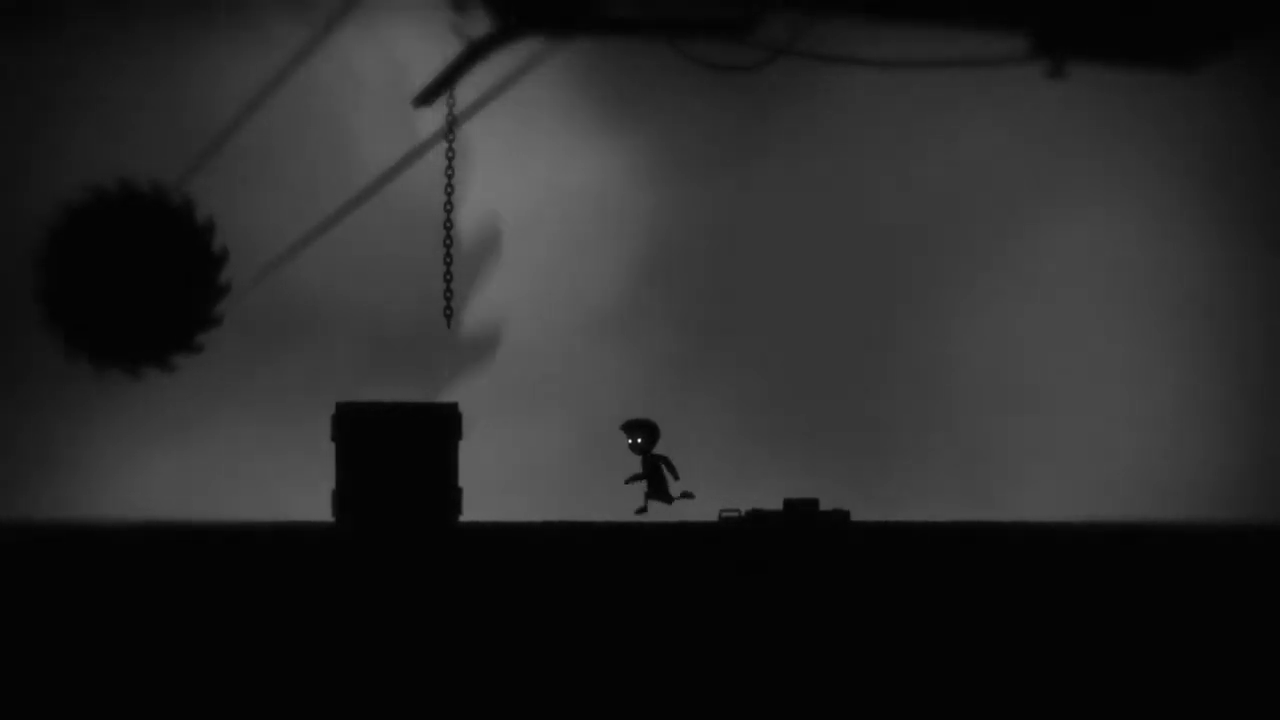
{"action": "key", "text": "Left"}
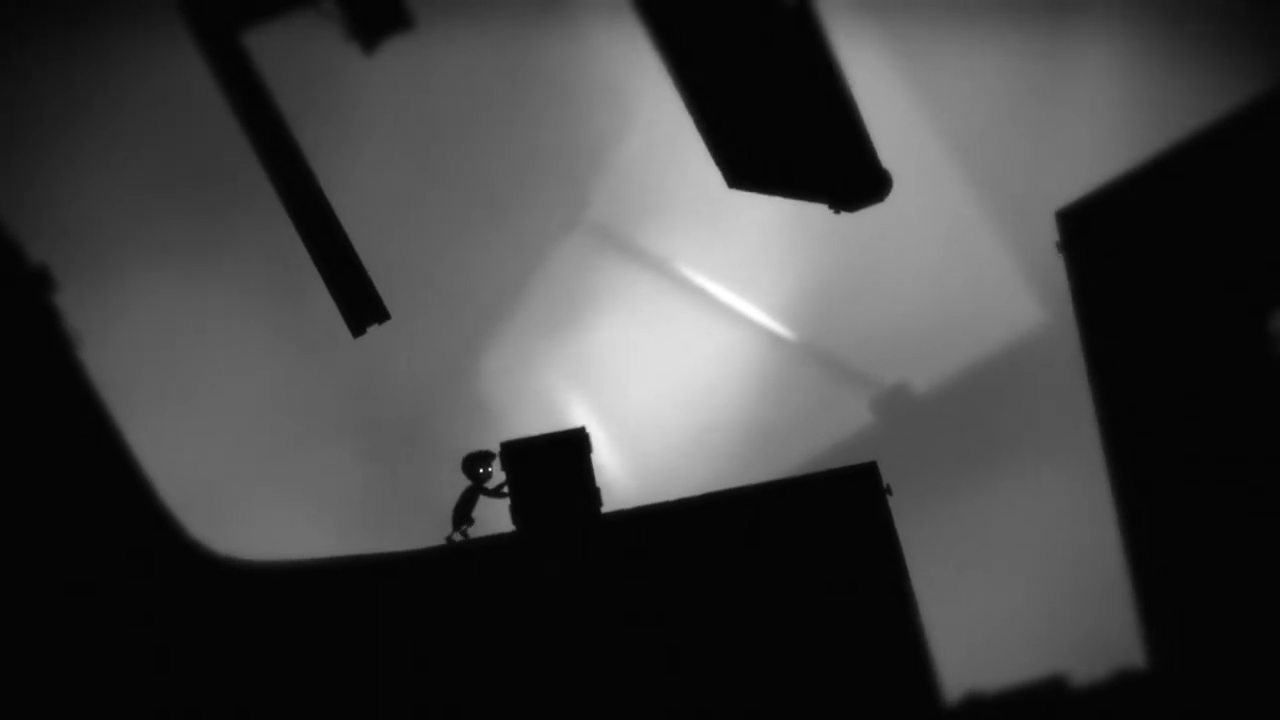
{"action": "key", "text": "Right"}
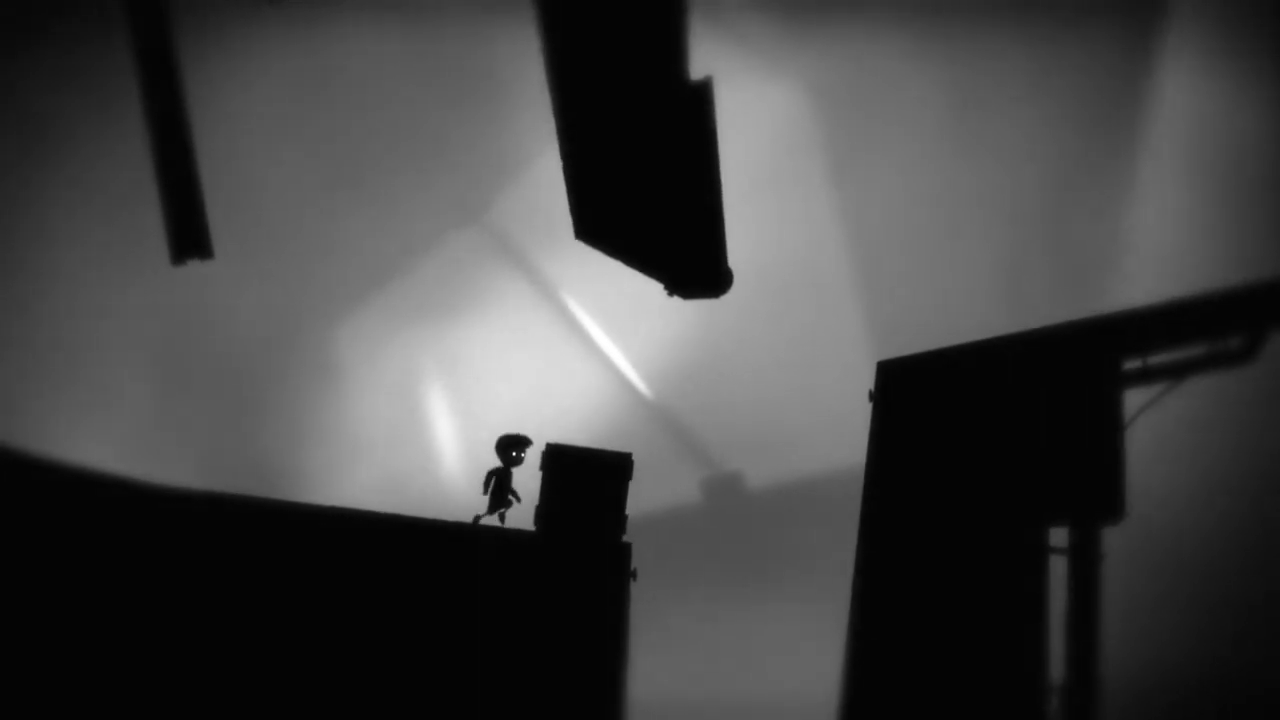
{"action": "key", "text": "Up"}
{"action": "key", "text": "Up"}
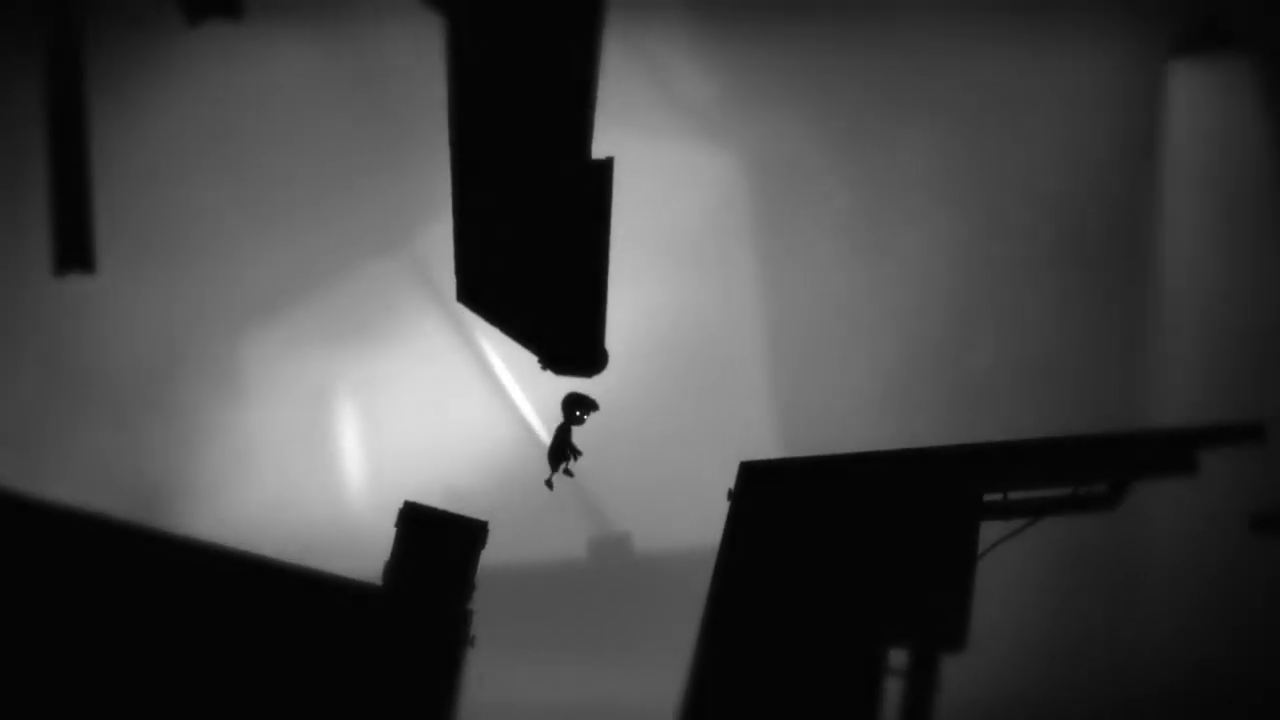
{"action": "key", "text": "Right"}
{"action": "key", "text": "Left"}
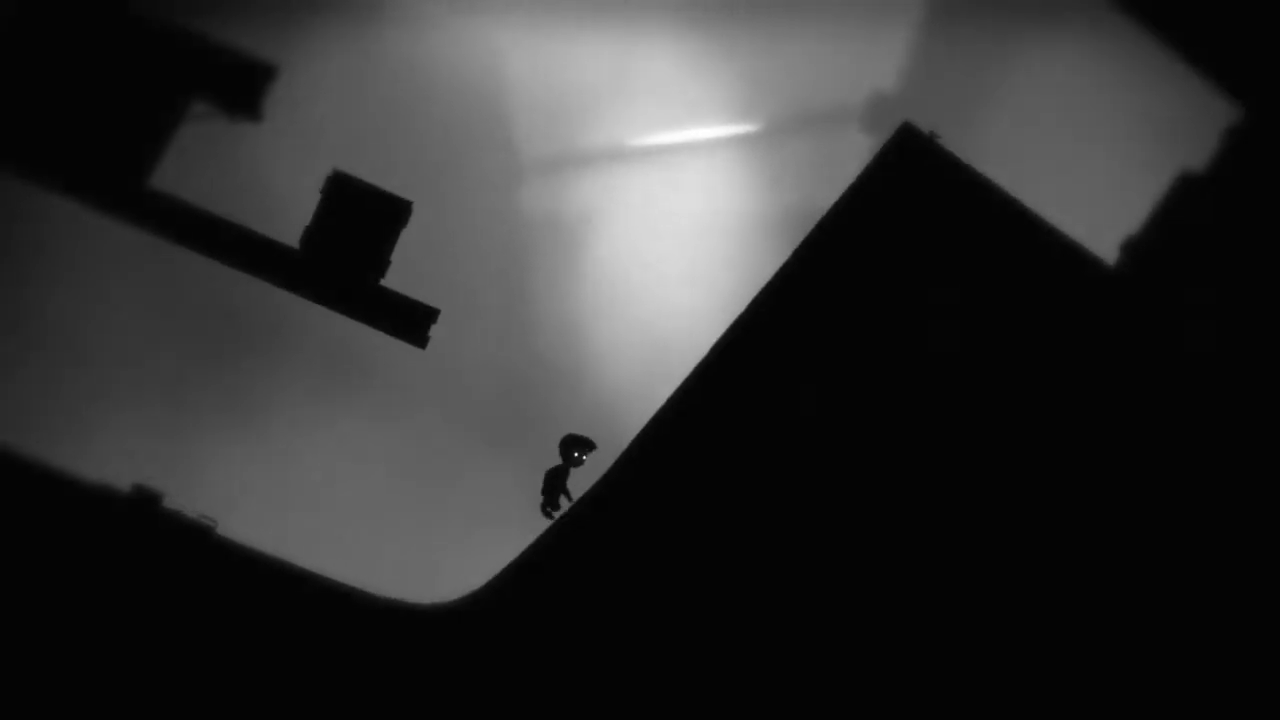
{"action": "key", "text": "Right"}
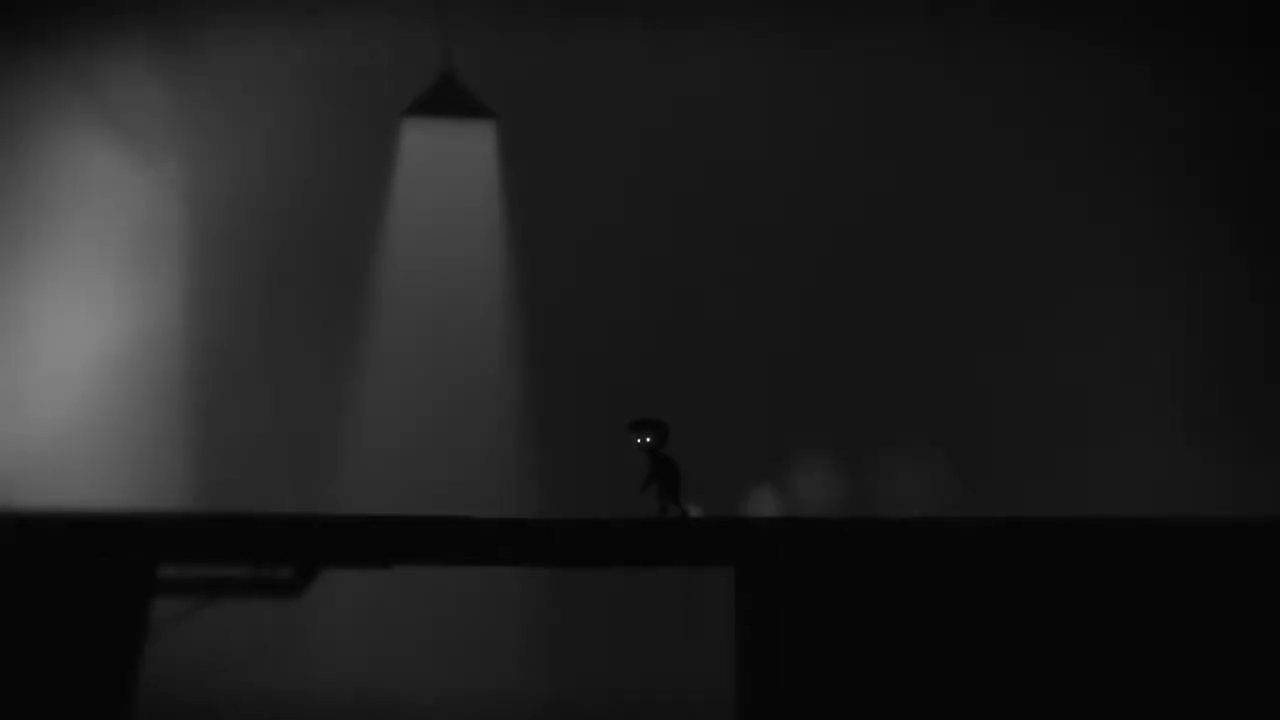
{"action": "key", "text": "Left"}
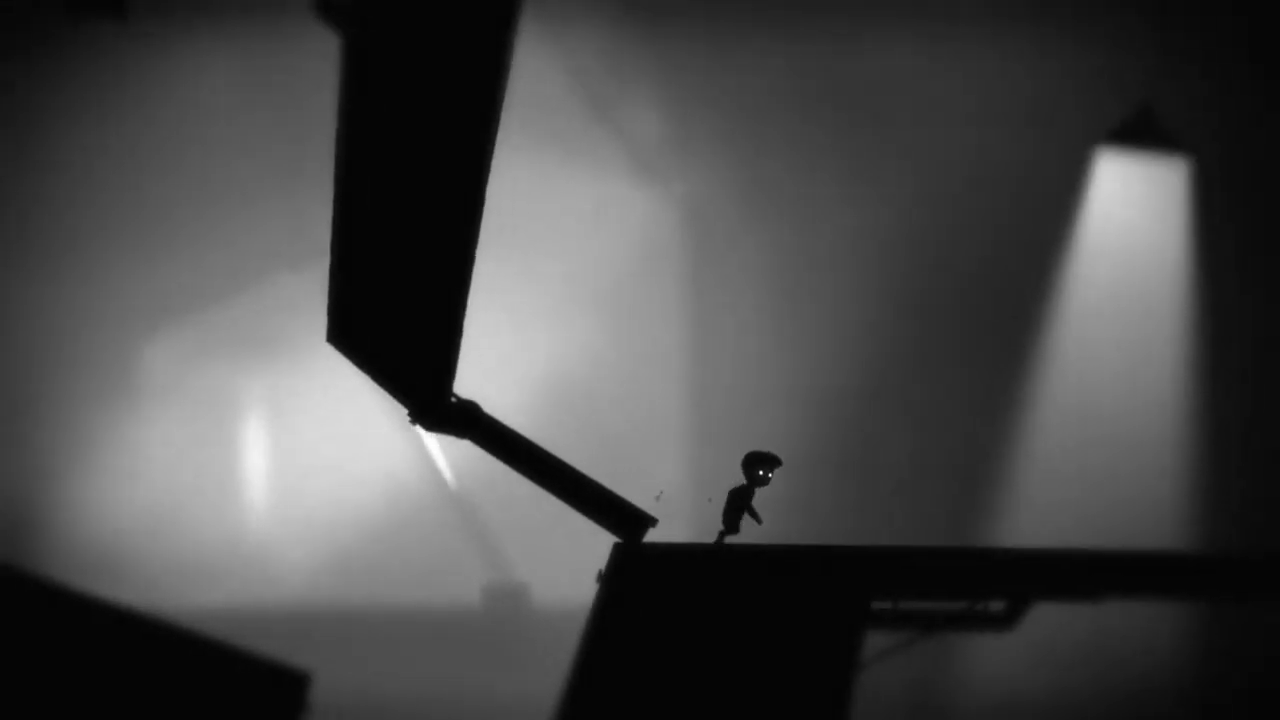
{"action": "key", "text": "Right"}
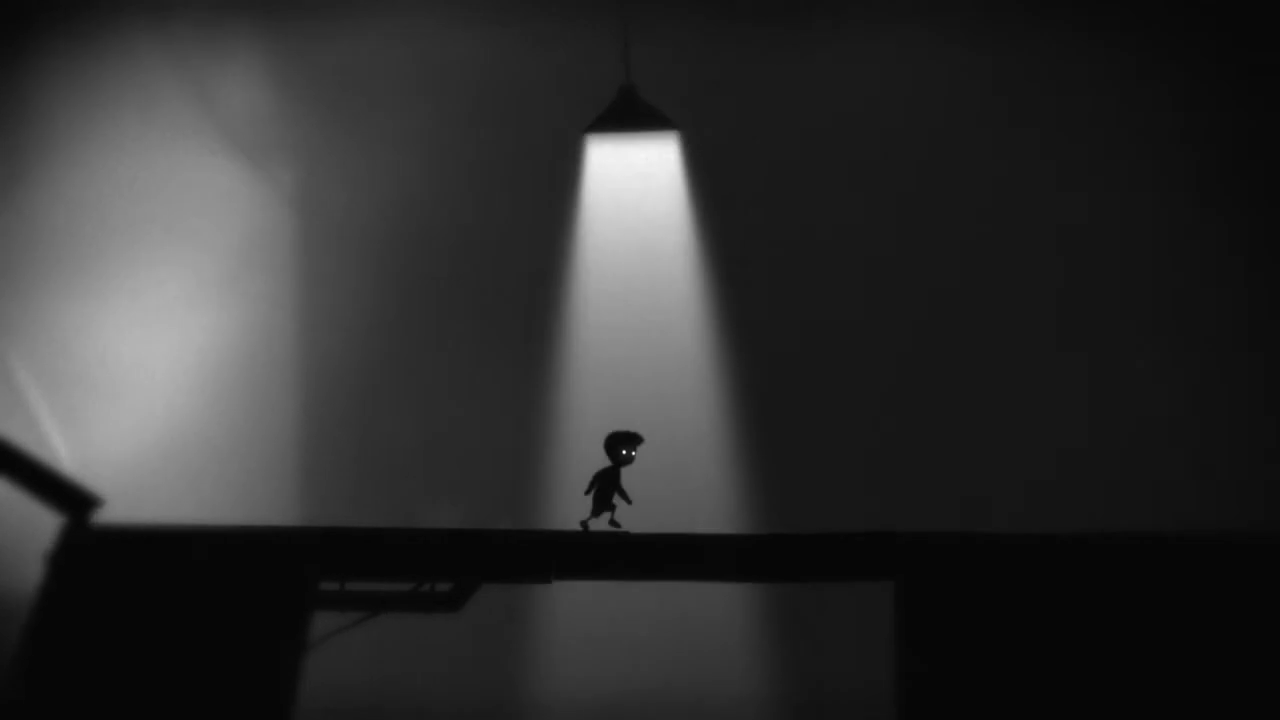
{"action": "key", "text": "Right"}
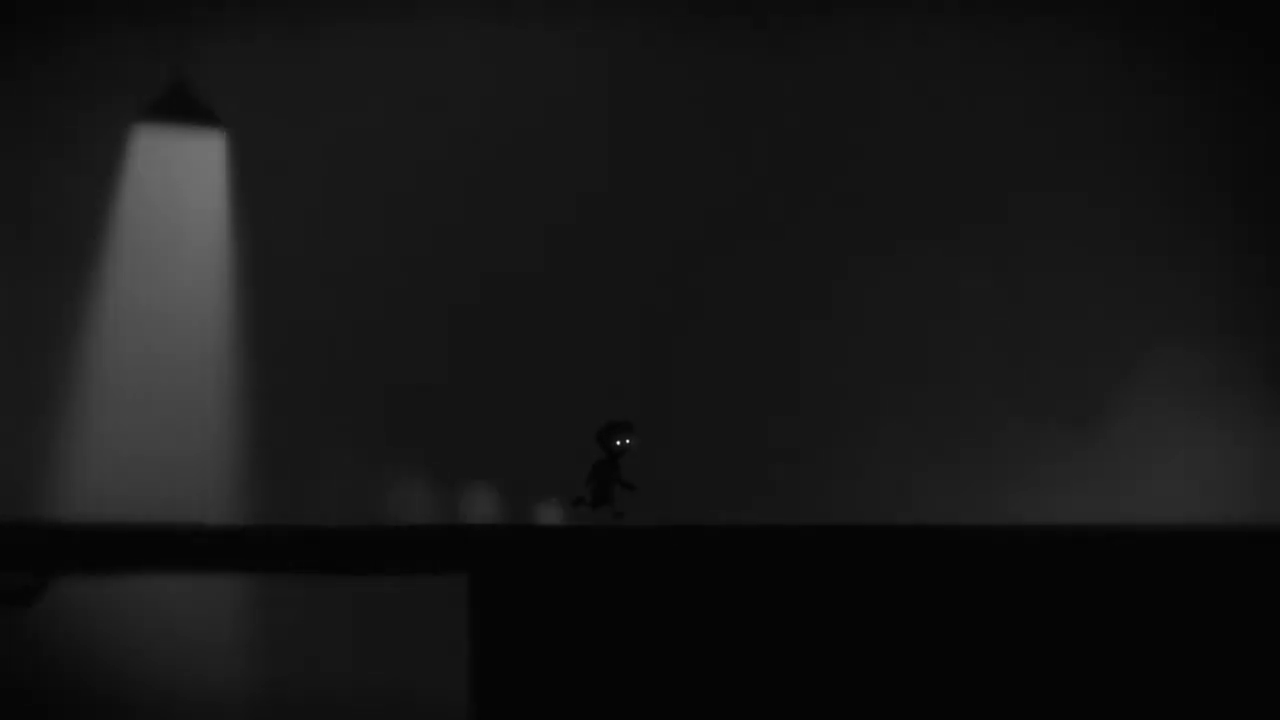
{"action": "key", "text": "Right"}
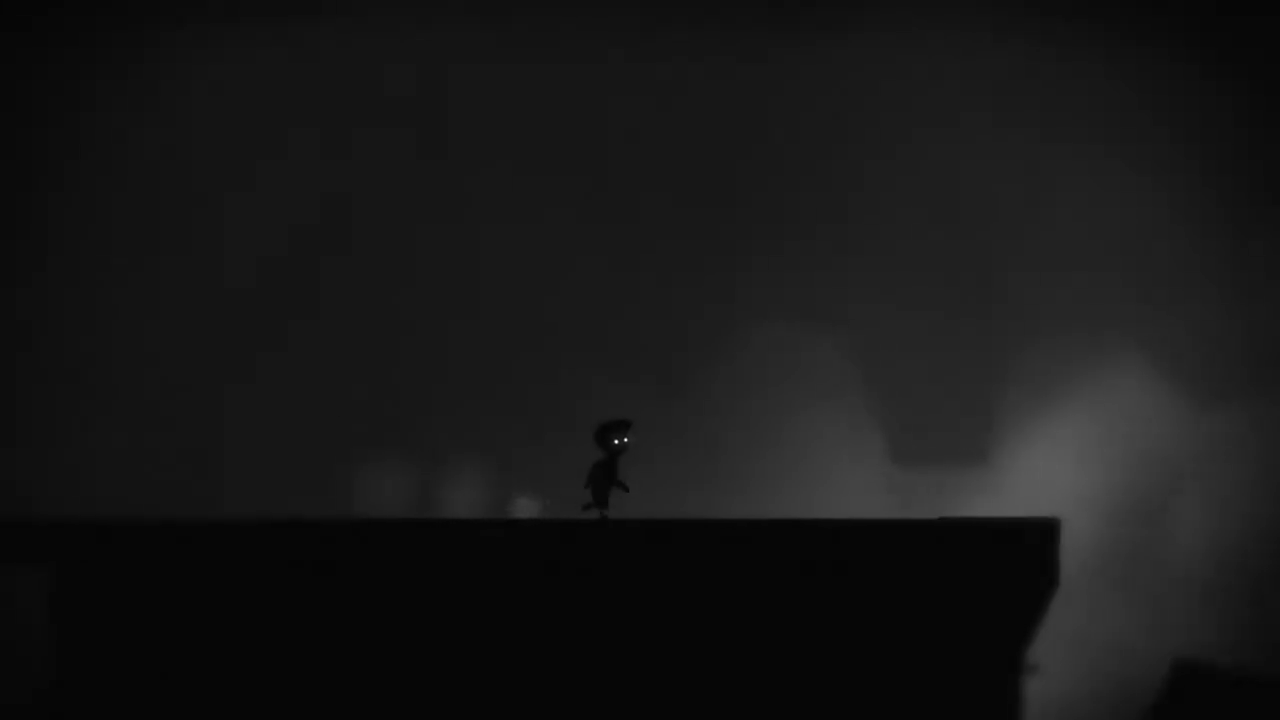